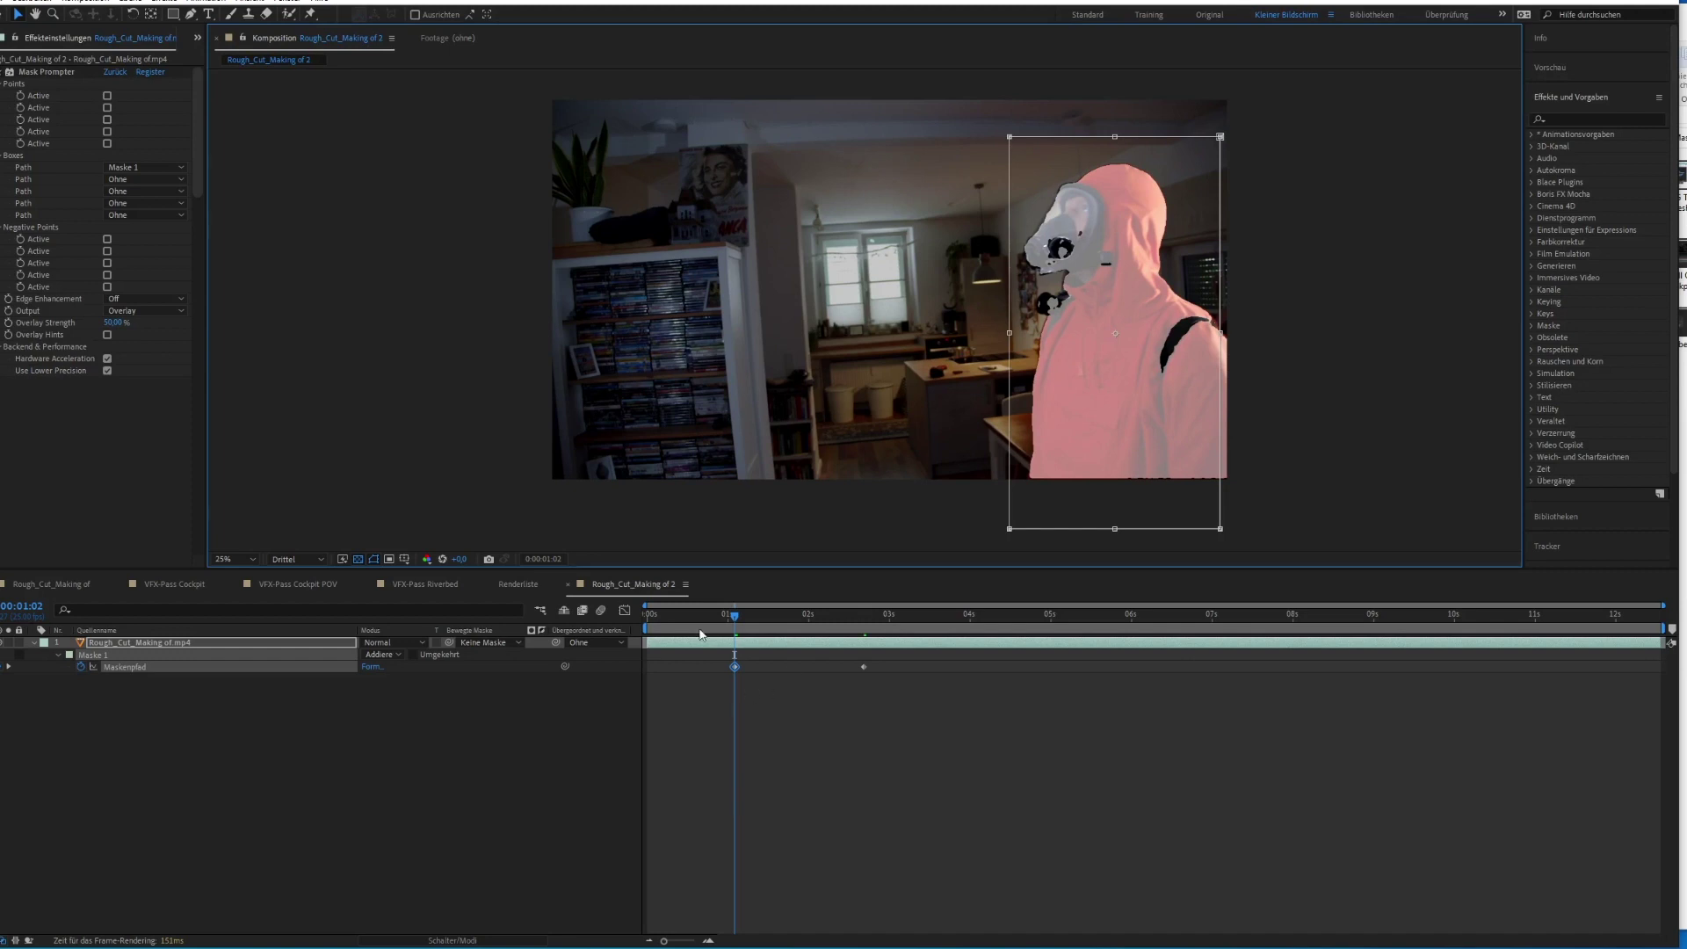
# Step: Keyframe Maske 1's path so its rectangle follows the figure between the clip start and 0:00:04:06
pyautogui.doubleClick(1010, 138)
pyautogui.moveTo(1116, 322); pyautogui.dragTo(1172, 315)
pyautogui.moveTo(731, 617); pyautogui.dragTo(989, 619)
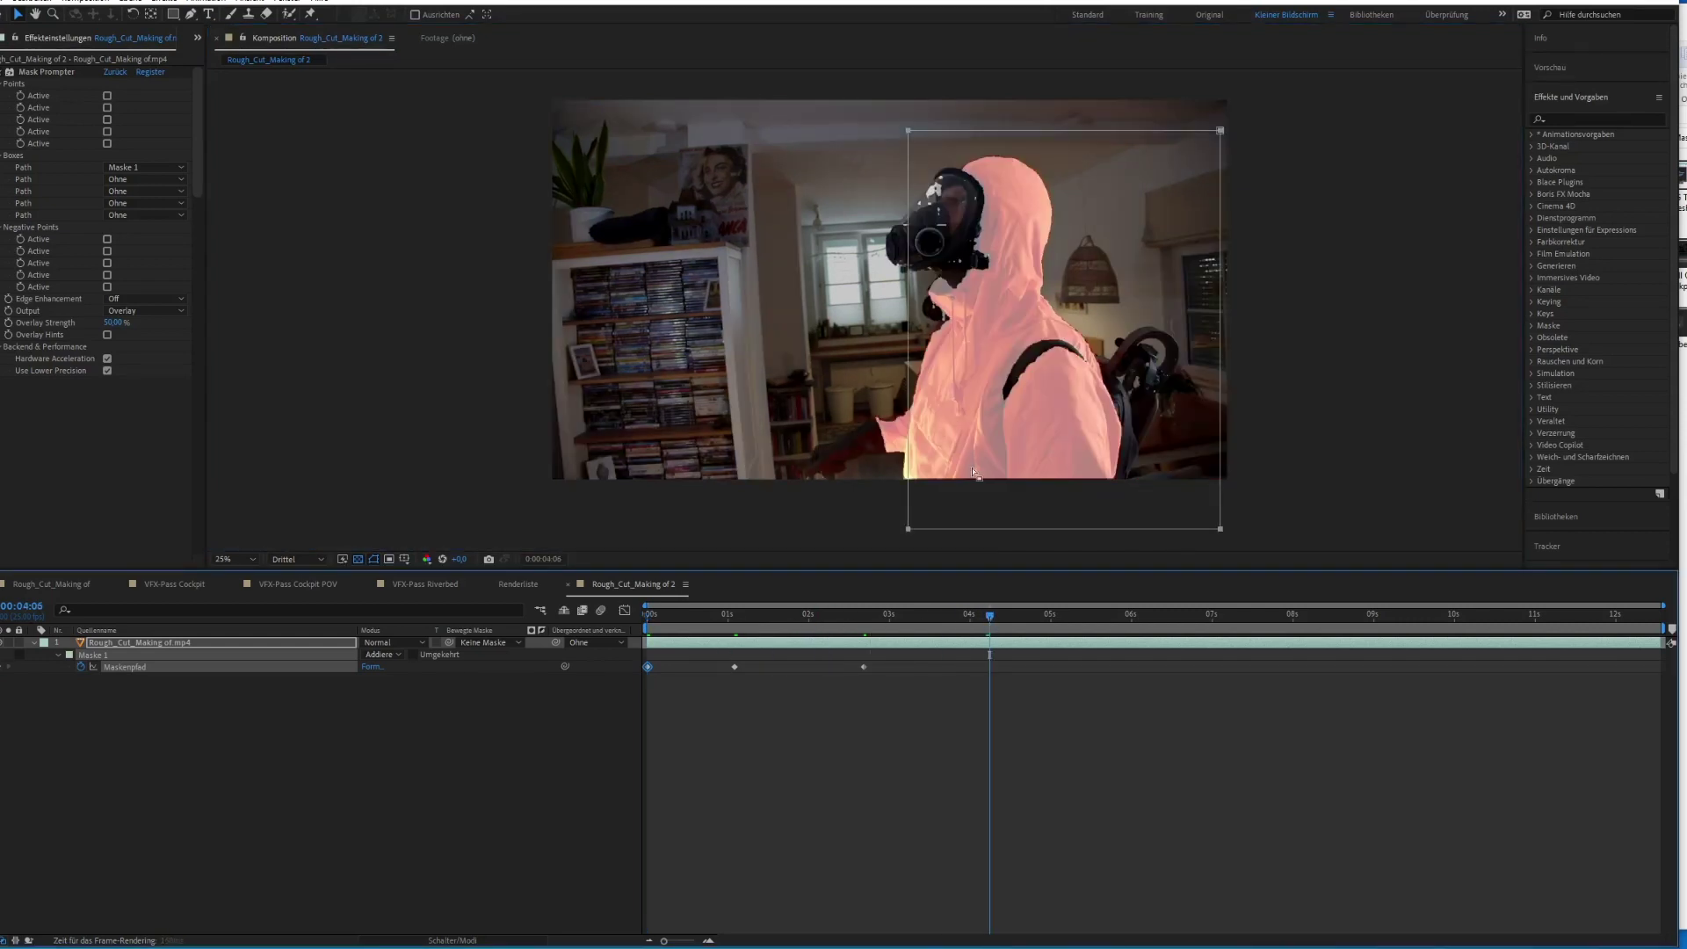
pyautogui.click(1068, 297)
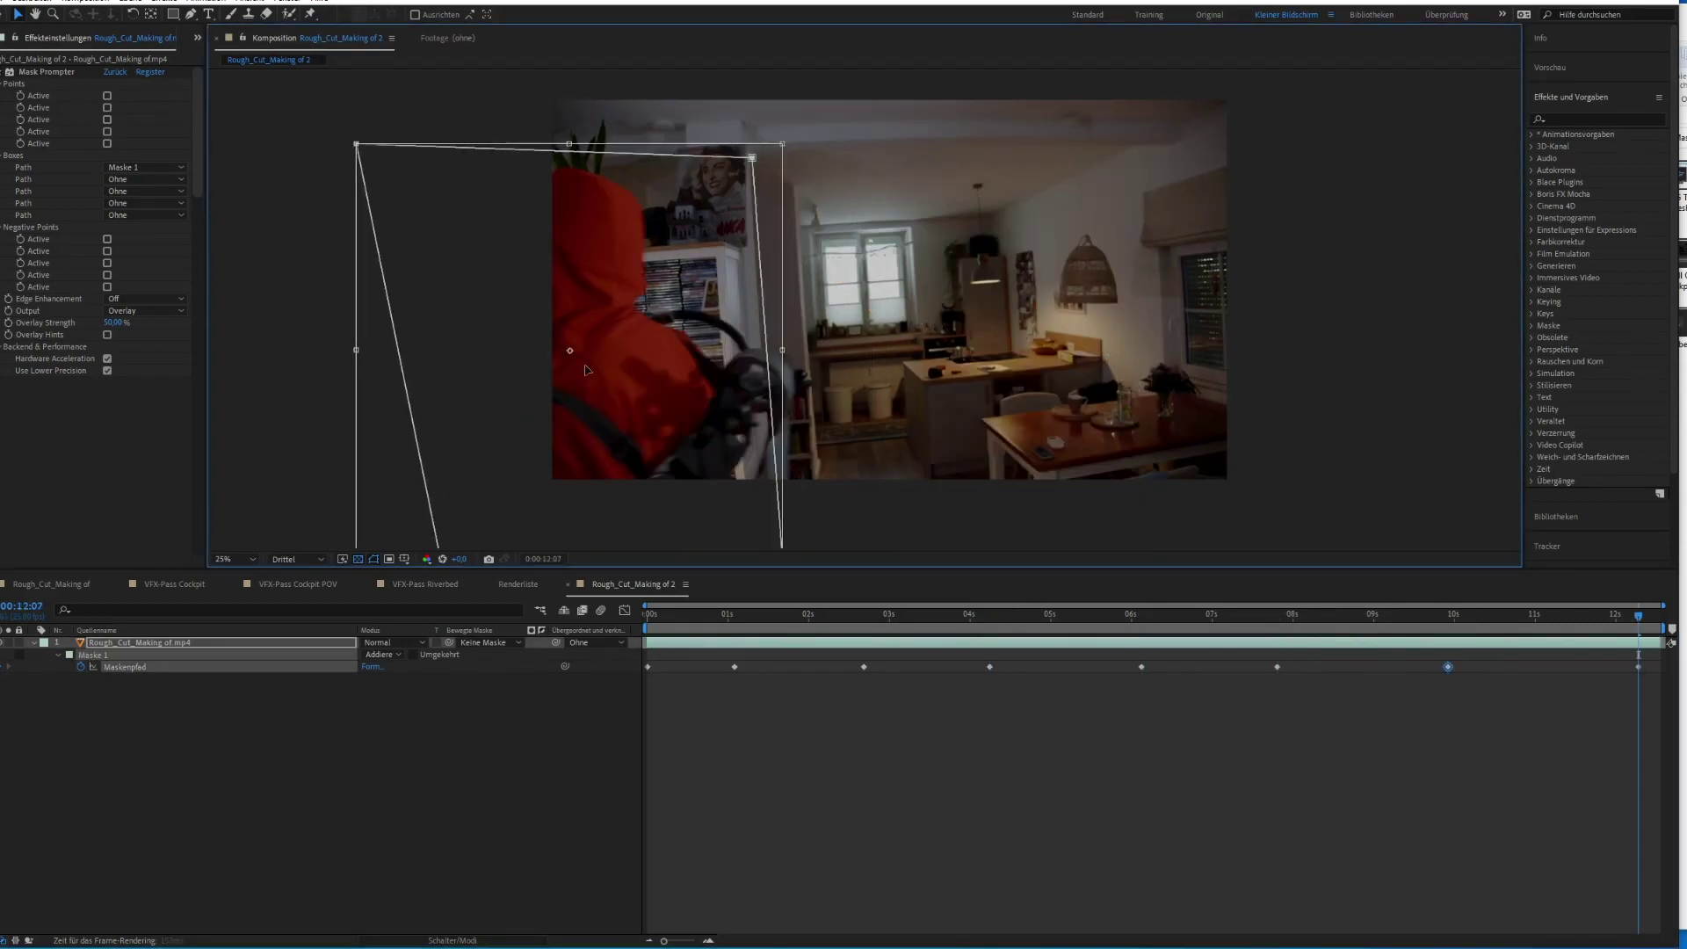
# Step: At 0:00:12:07, reshape Maske 1 around the figure by repositioning its four corners
pyautogui.moveTo(588, 370); pyautogui.dragTo(602, 354)
pyautogui.moveTo(768, 142); pyautogui.dragTo(637, 140)
pyautogui.moveTo(370, 128); pyautogui.dragTo(499, 150)
pyautogui.moveTo(795, 540); pyautogui.dragTo(766, 522)
pyautogui.moveTo(455, 540); pyautogui.dragTo(486, 507)
pyautogui.moveTo(637, 140); pyautogui.dragTo(601, 162)
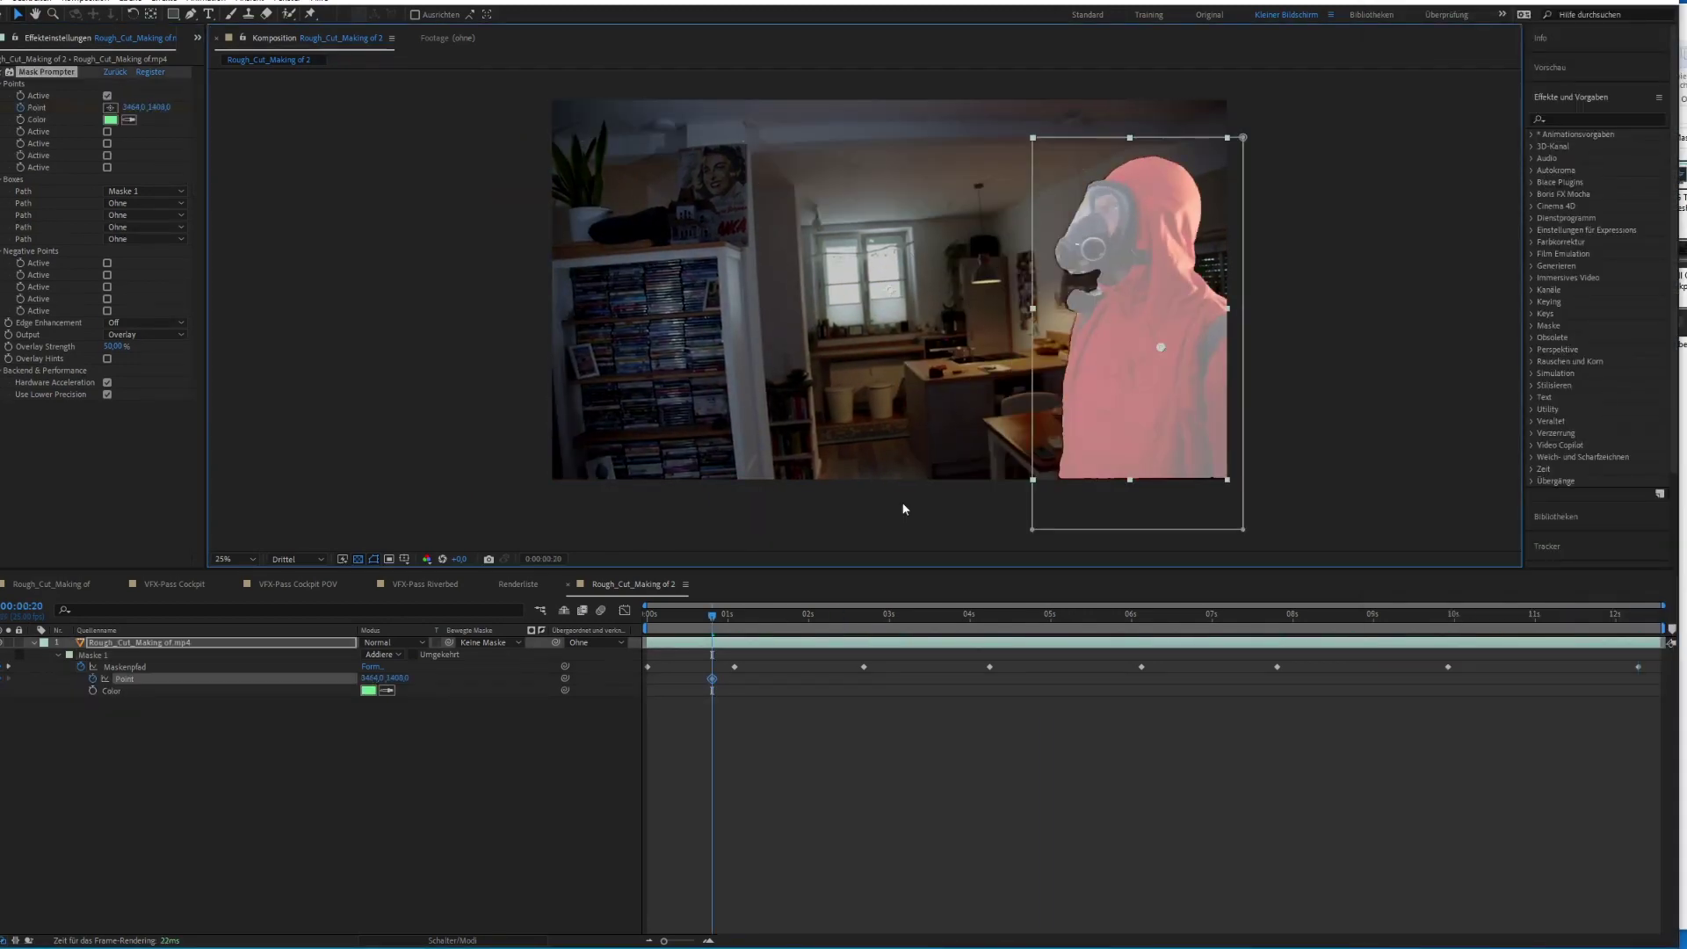
# Step: Keyframe the first Mask Prompter point at intervals through the clip so it stays on the figure
pyautogui.moveTo(716, 615); pyautogui.dragTo(841, 624)
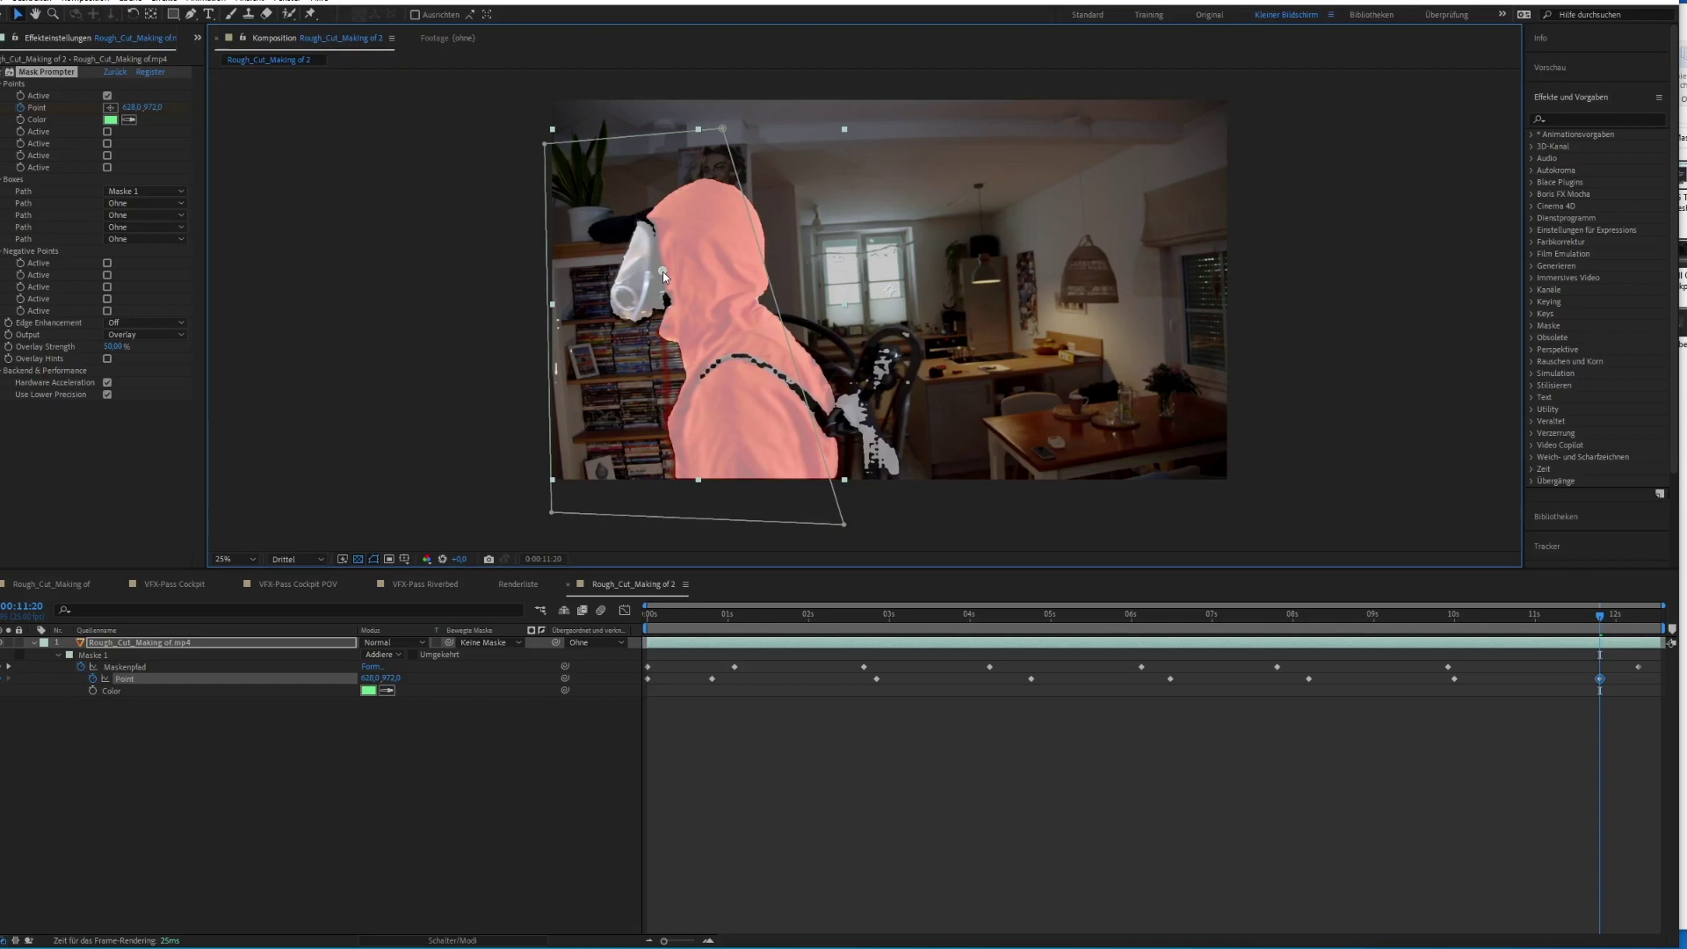
pyautogui.click(1552, 617)
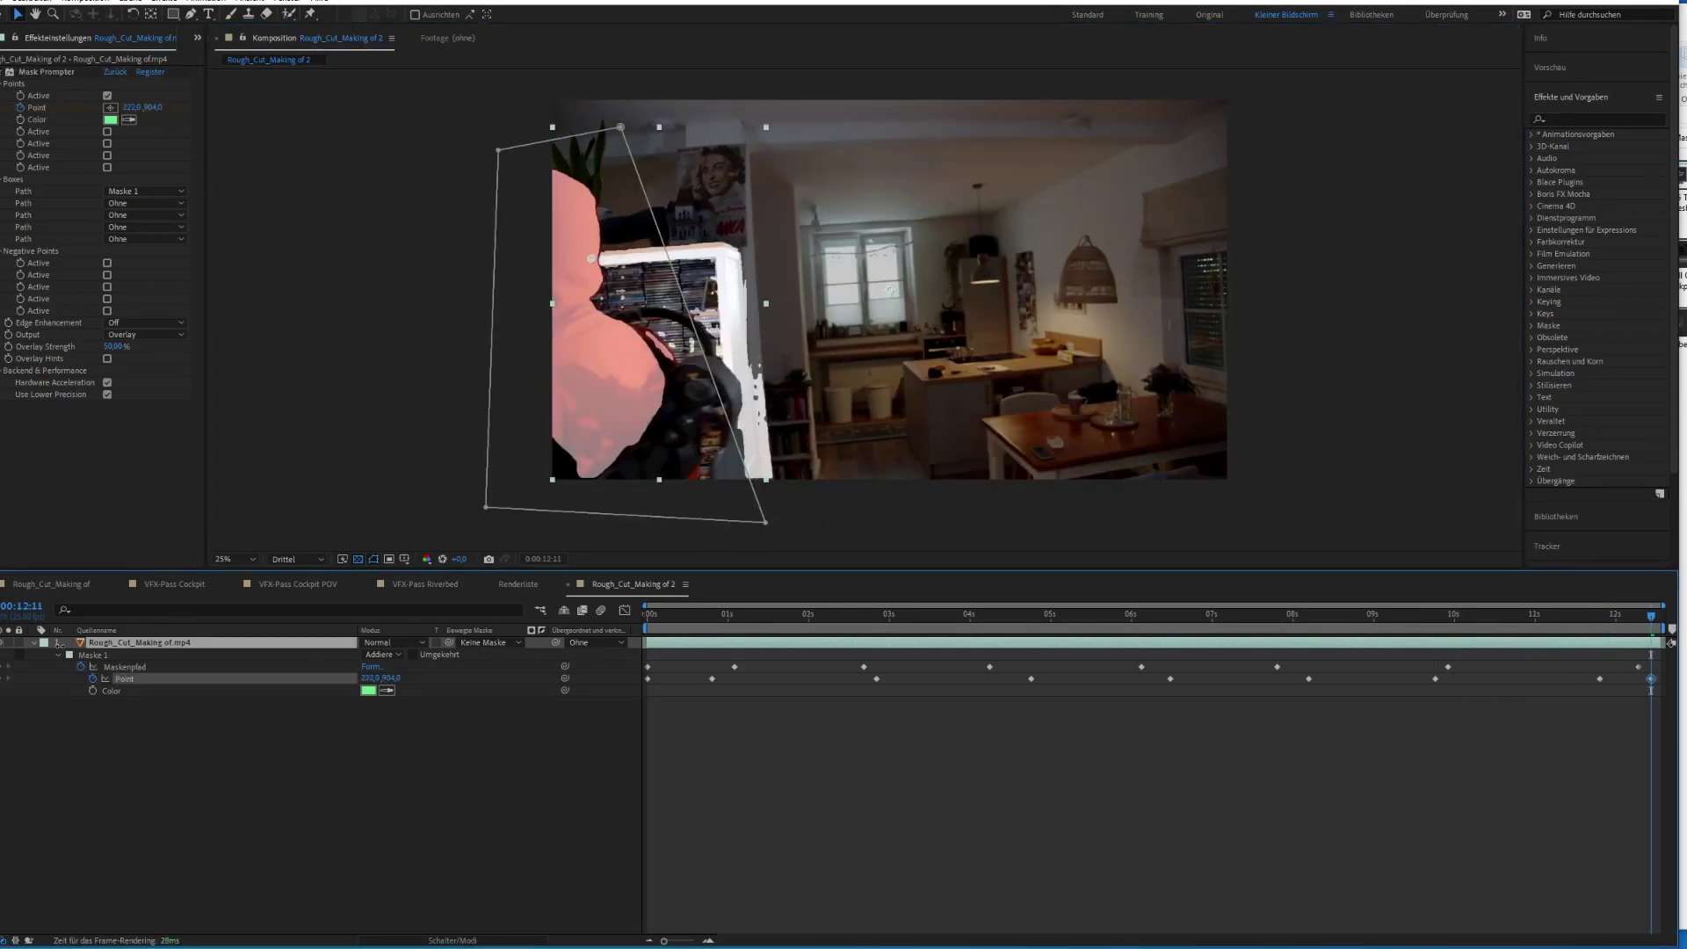
pyautogui.click(893, 615)
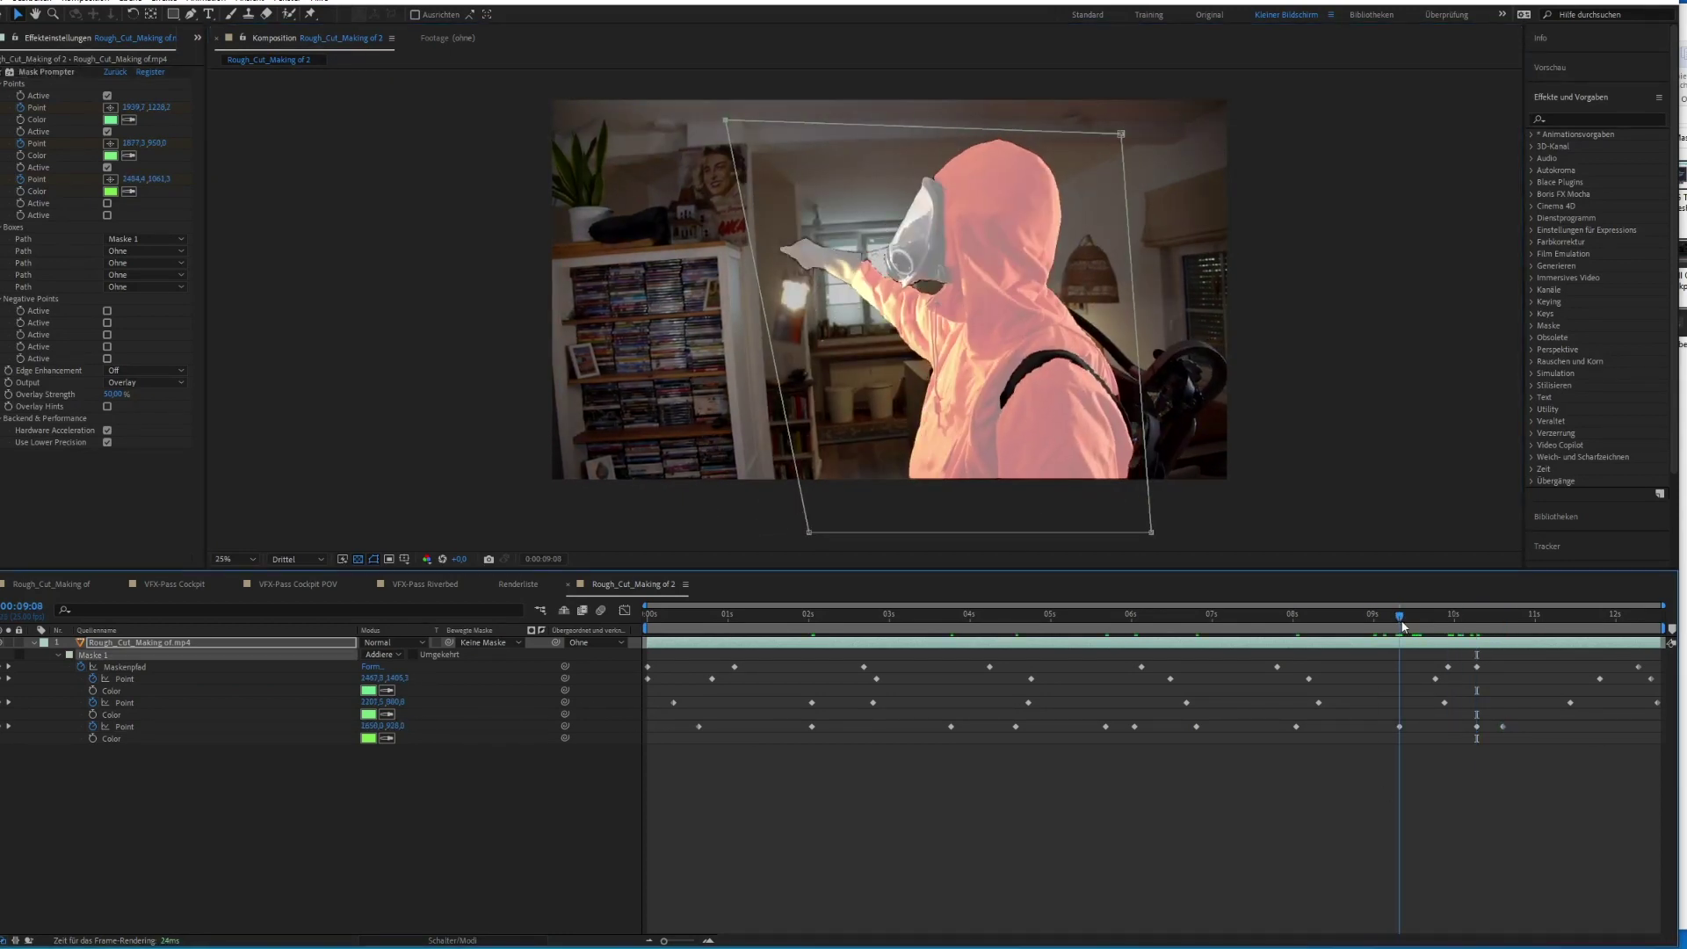
# Step: Keyframe the first and third prompt points at several frames around 11 seconds to follow the figure
pyautogui.moveTo(1403, 624); pyautogui.dragTo(1570, 621)
pyautogui.moveTo(901, 370); pyautogui.dragTo(861, 366)
pyautogui.moveTo(1571, 621)
pyautogui.mouseDown()
pyautogui.moveTo(1532, 621)
pyautogui.moveTo(1549, 621)
pyautogui.mouseUp()
pyautogui.moveTo(756, 290); pyautogui.dragTo(733, 276)
pyautogui.moveTo(1548, 620); pyautogui.dragTo(1588, 624)
pyautogui.moveTo(807, 355); pyautogui.dragTo(791, 382)
# Step: At 0:00:11:24, reposition the second prompt point on the figure and pull in a lower corner of Maske 1
pyautogui.click(1614, 620)
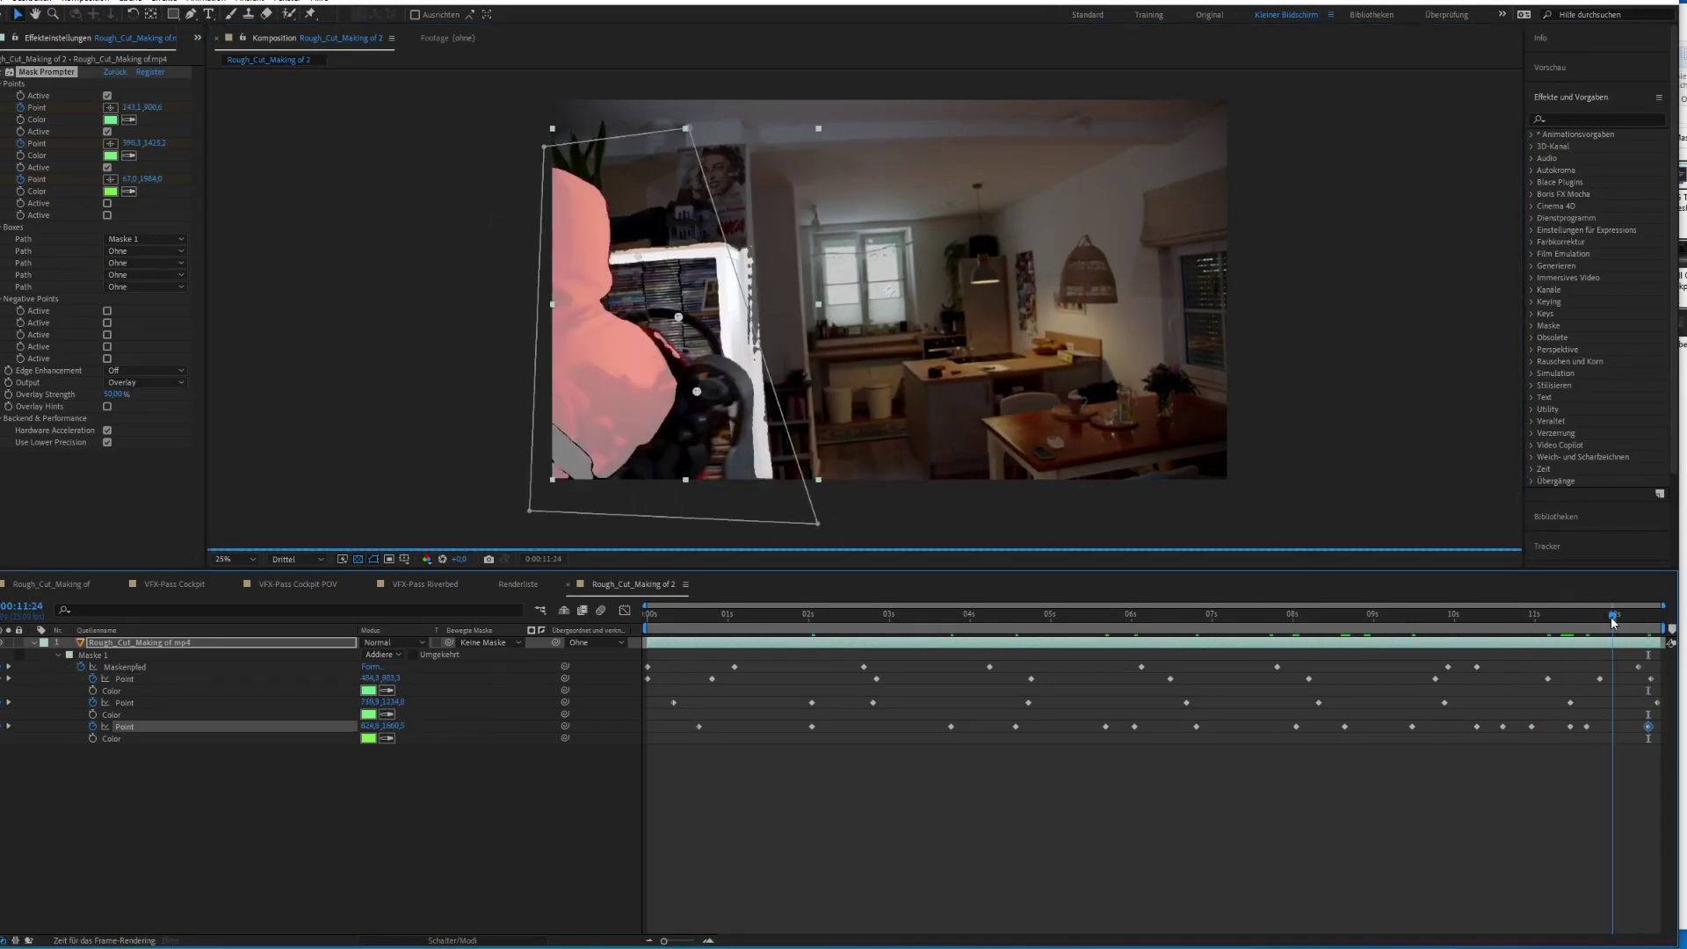
pyautogui.moveTo(659, 307); pyautogui.dragTo(683, 319)
pyautogui.moveTo(532, 508); pyautogui.dragTo(568, 515)
# Step: At 0:00:05:03, draw a rectangular mask around the hand and lantern and assign Maske 2 as the second box path
pyautogui.moveTo(1613, 621)
pyautogui.mouseDown()
pyautogui.moveTo(1639, 621)
pyautogui.moveTo(1061, 621)
pyautogui.mouseUp()
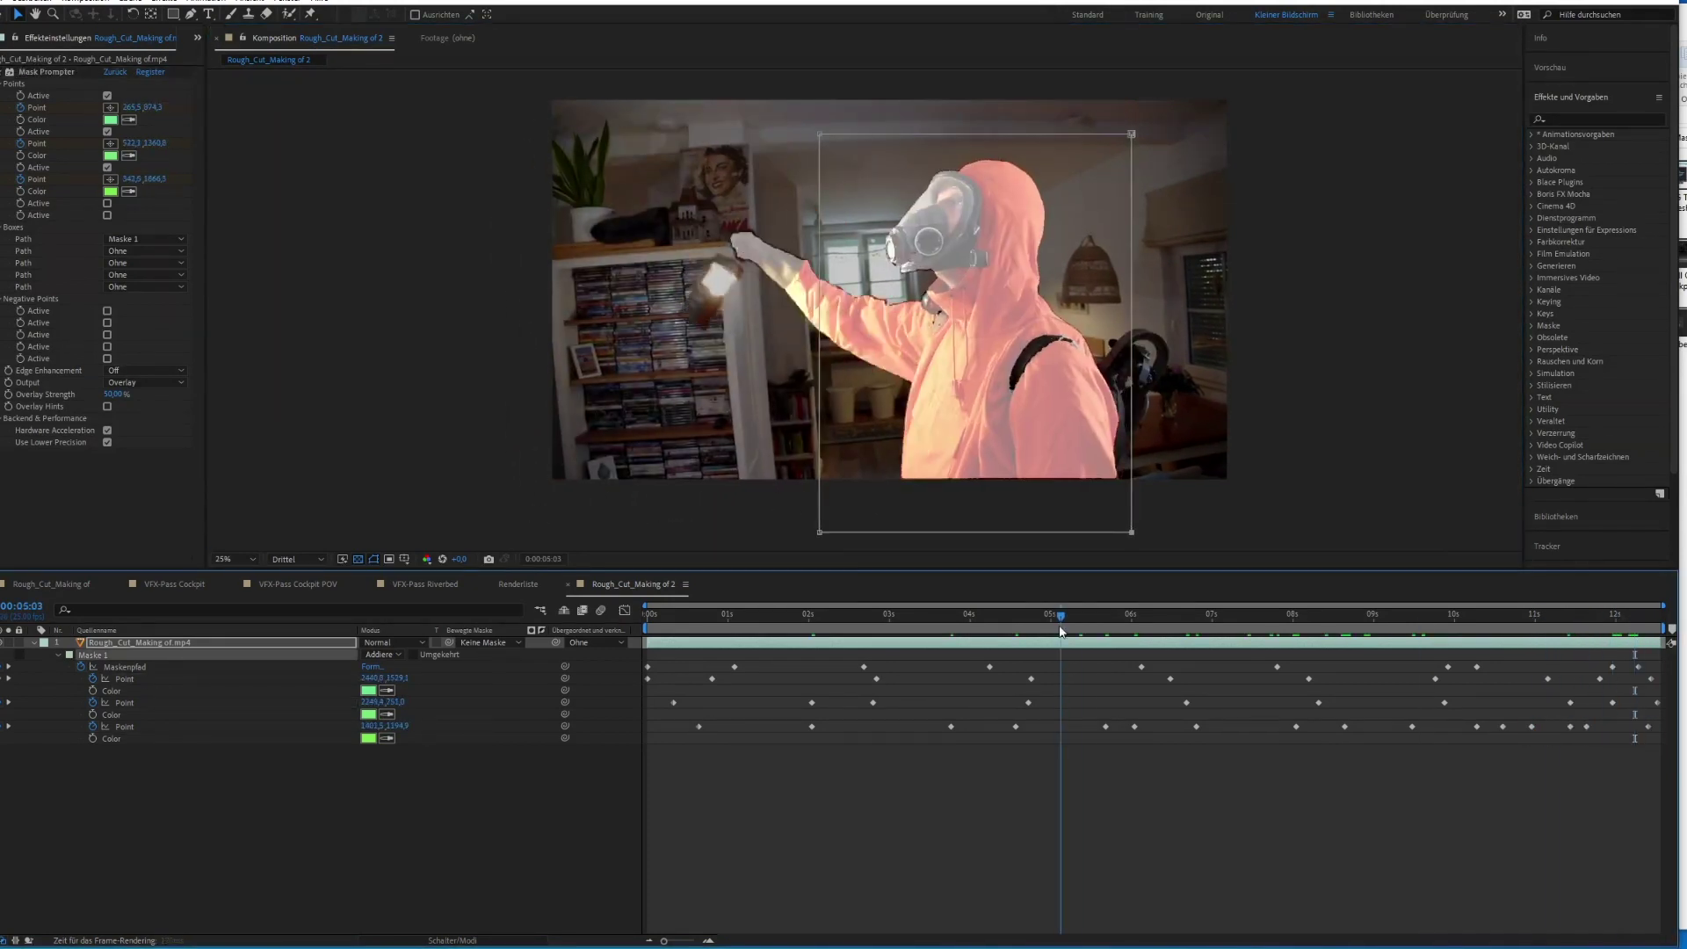
pyautogui.click(173, 14)
pyautogui.moveTo(697, 275); pyautogui.dragTo(766, 392)
pyautogui.click(145, 251)
pyautogui.click(143, 301)
# Step: Keyframe Maske 2's path over the hand and lantern from 0:00:04:06 to between 7 and 8 seconds
pyautogui.moveTo(1061, 621); pyautogui.dragTo(990, 621)
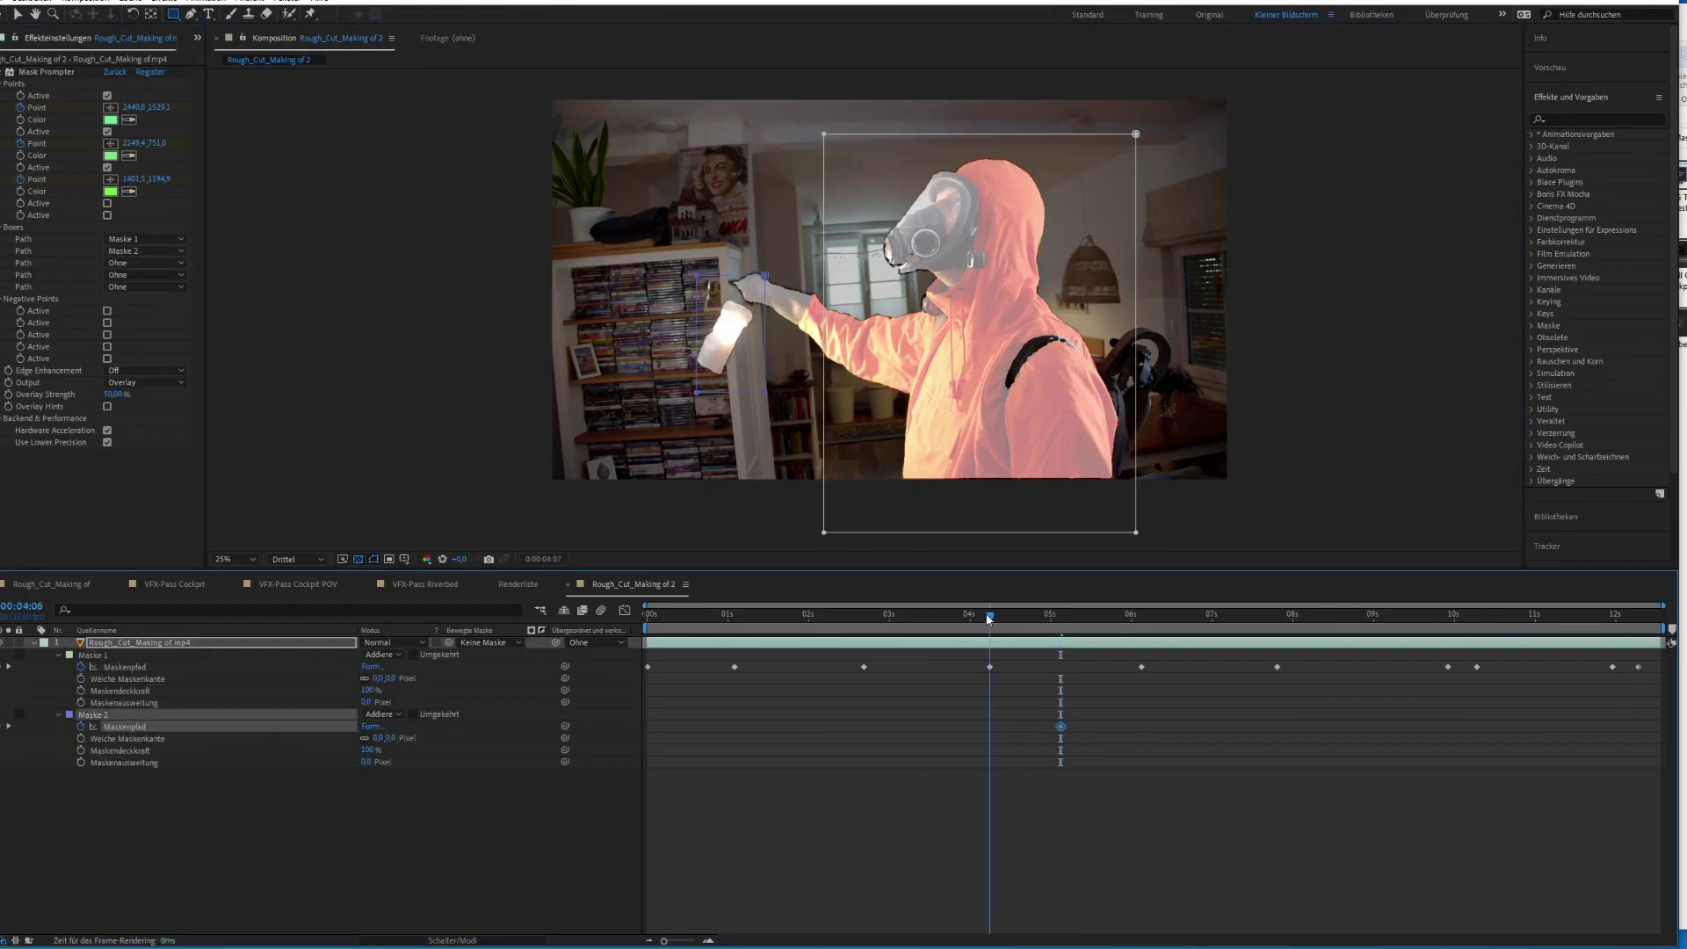
pyautogui.moveTo(765, 275); pyautogui.dragTo(849, 463)
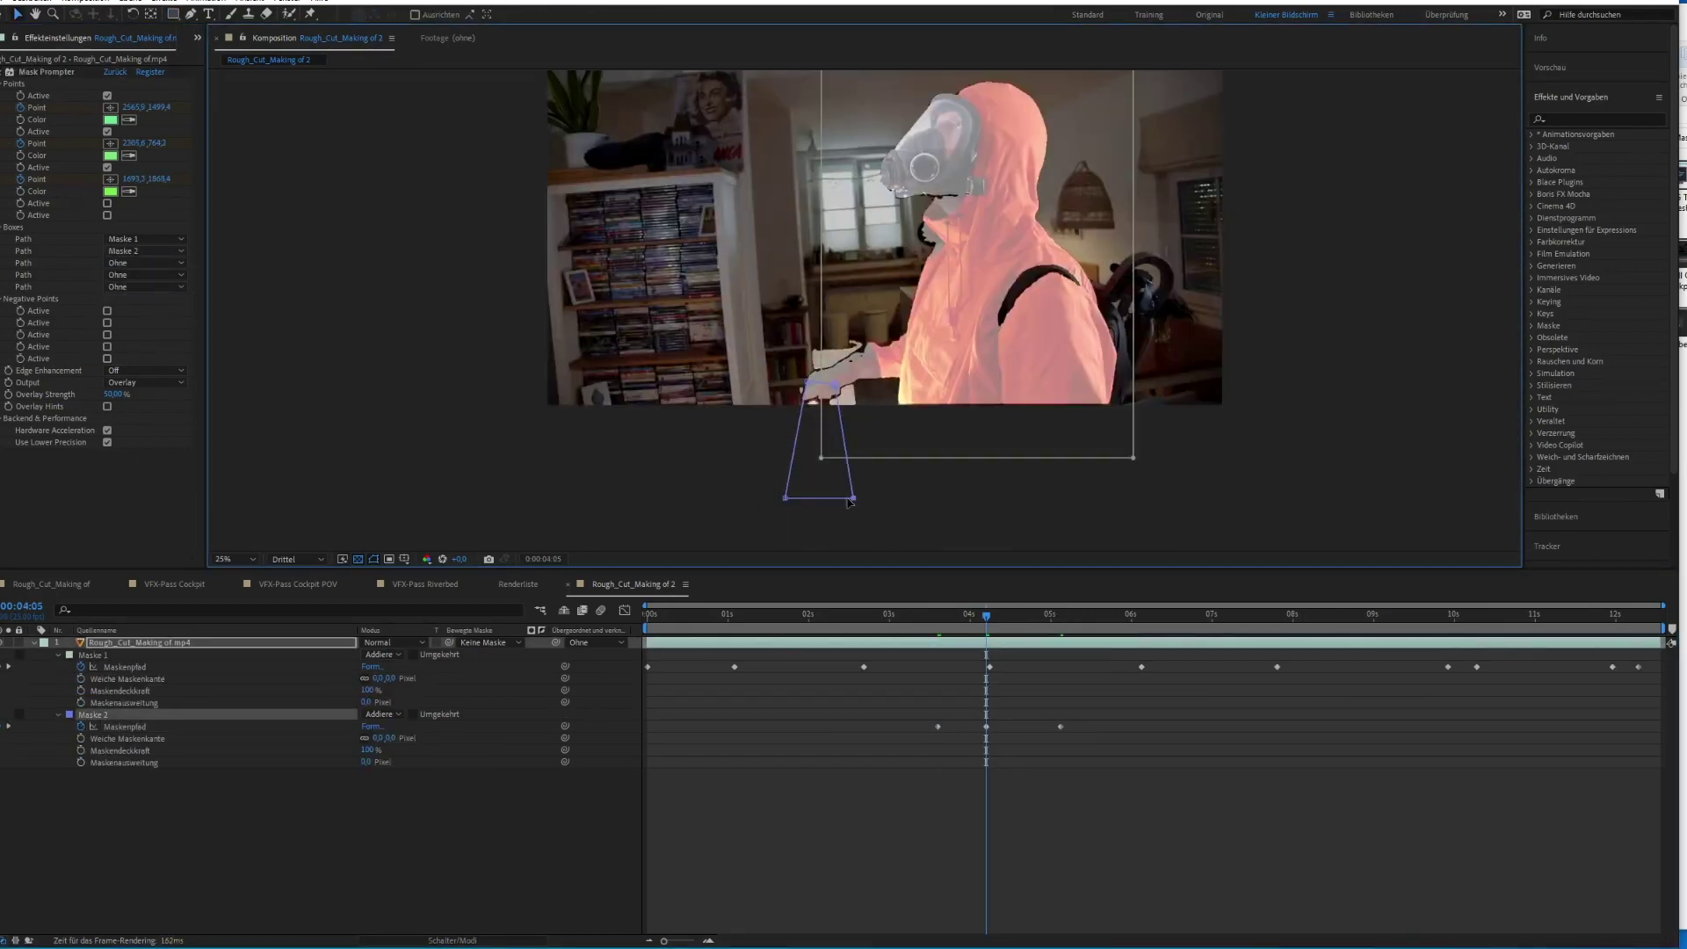
pyautogui.moveTo(987, 616); pyautogui.dragTo(1118, 616)
pyautogui.moveTo(835, 431); pyautogui.dragTo(709, 211)
pyautogui.moveTo(1118, 616); pyautogui.dragTo(1190, 616)
pyautogui.moveTo(791, 264); pyautogui.dragTo(769, 301)
pyautogui.moveTo(1190, 616); pyautogui.dragTo(1270, 616)
pyautogui.moveTo(703, 175); pyautogui.dragTo(677, 262)
# Step: Continue keyframing Maske 2's path over the hand and lantern up to 0:00:12:10
pyautogui.moveTo(1292, 613); pyautogui.dragTo(1503, 616)
pyautogui.scroll(-1, 885, 527)
pyautogui.moveTo(911, 227); pyautogui.dragTo(887, 231)
pyautogui.scroll(1, 888, 264)
pyautogui.moveTo(1502, 616); pyautogui.dragTo(1648, 616)
pyautogui.scroll(-1, 887, 352)
pyautogui.moveTo(857, 348); pyautogui.dragTo(826, 369)
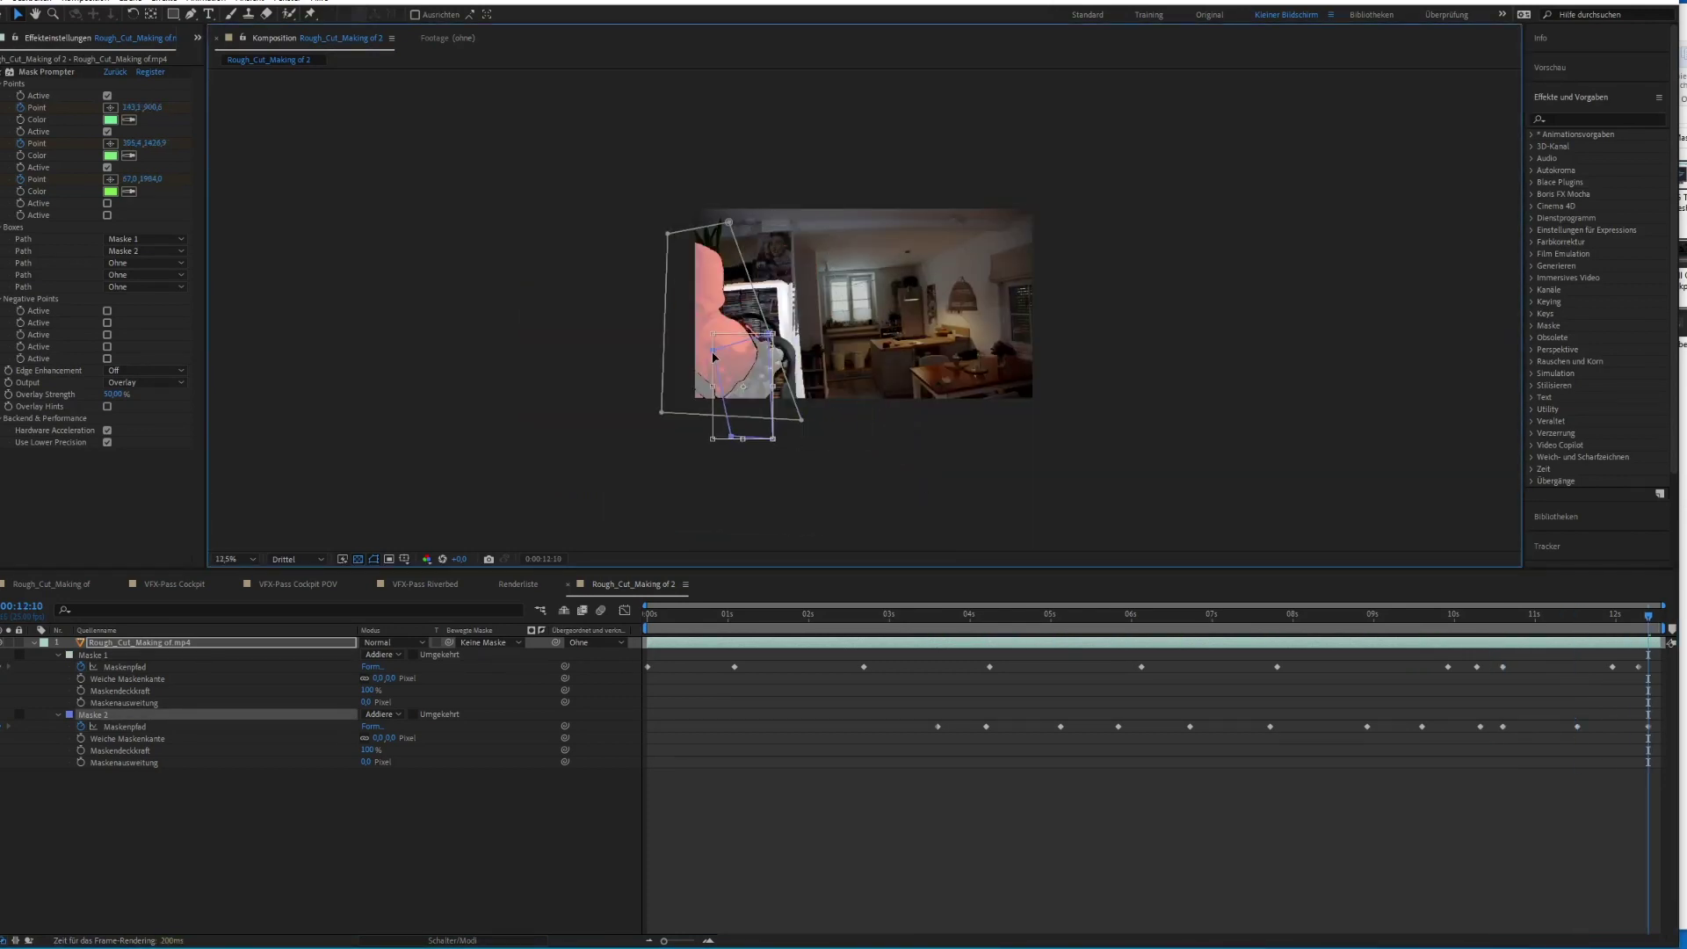
# Step: Keyframe a fourth prompt point on the figure and review the cutout with the output set to On Transparent
pyautogui.moveTo(1649, 616); pyautogui.dragTo(680, 616)
pyautogui.scroll(1, 757, 249)
pyautogui.moveTo(1142, 352); pyautogui.dragTo(1178, 347)
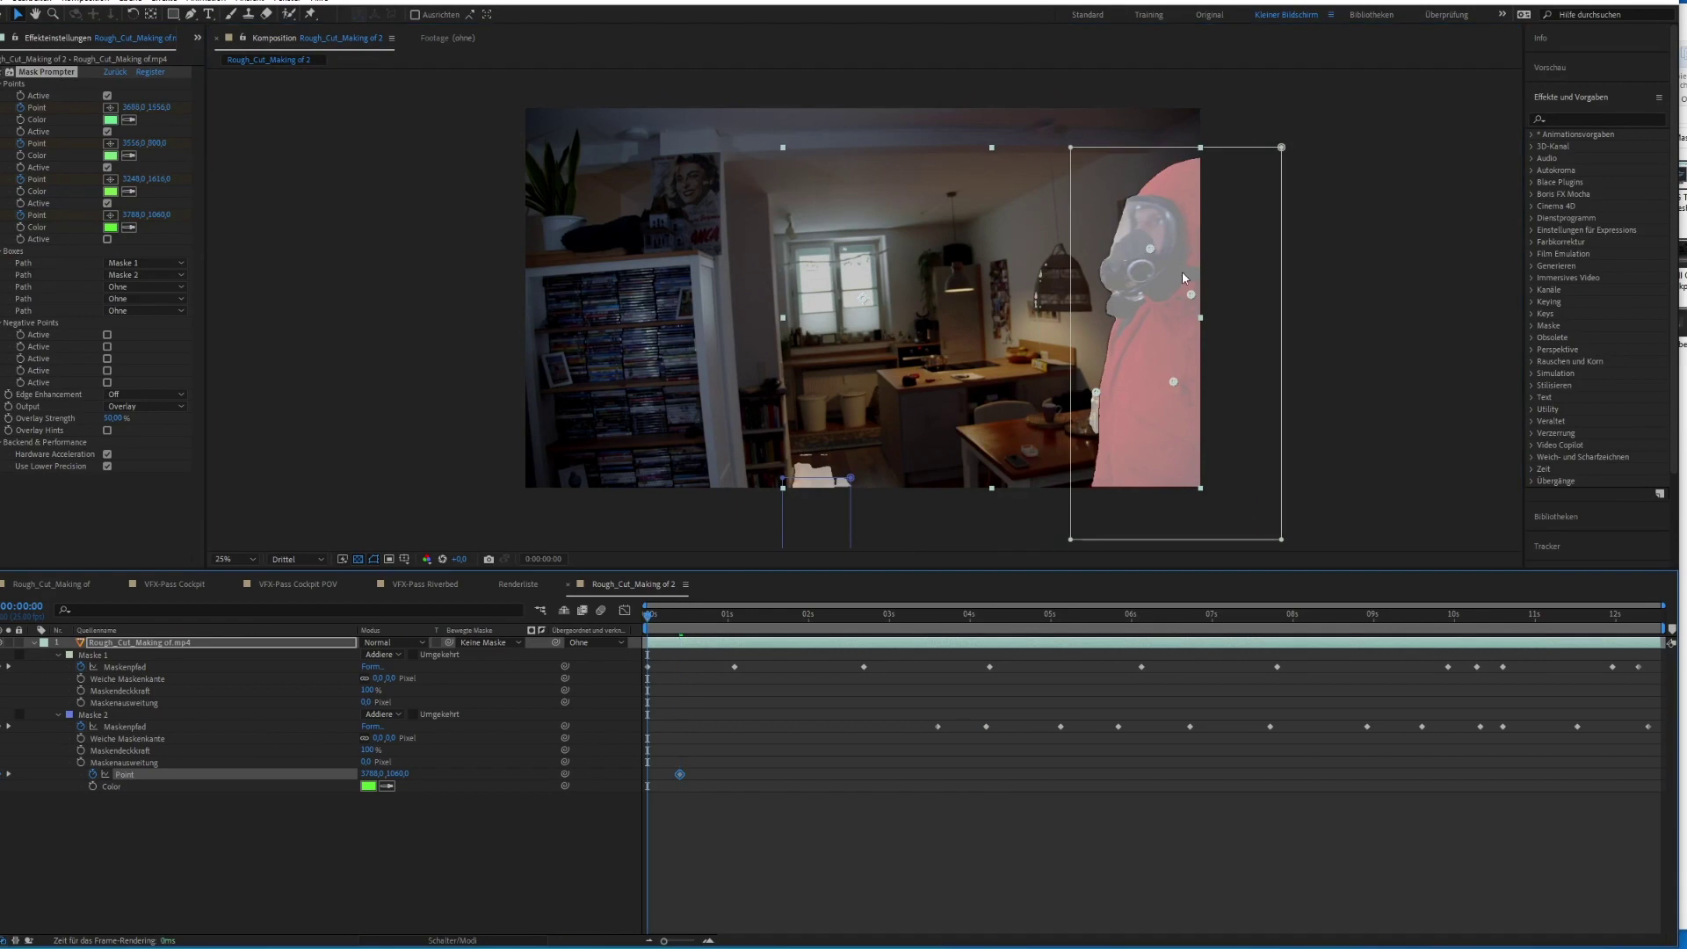
pyautogui.moveTo(679, 616); pyautogui.dragTo(887, 613)
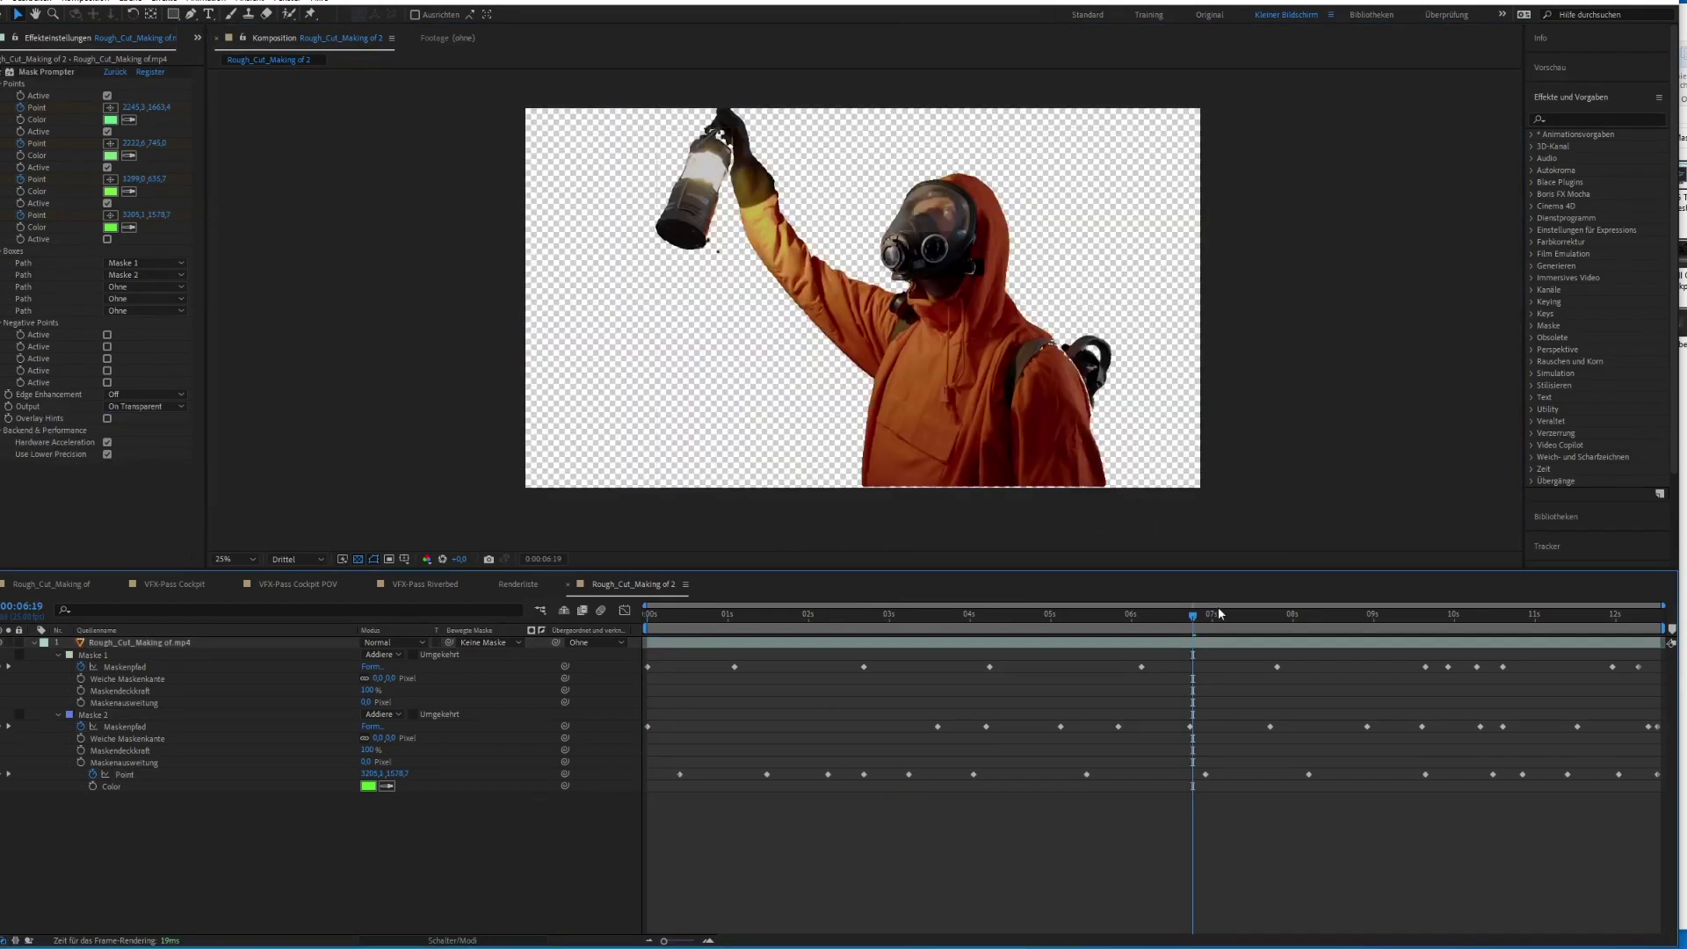
pyautogui.moveTo(1185, 614); pyautogui.dragTo(1337, 666)
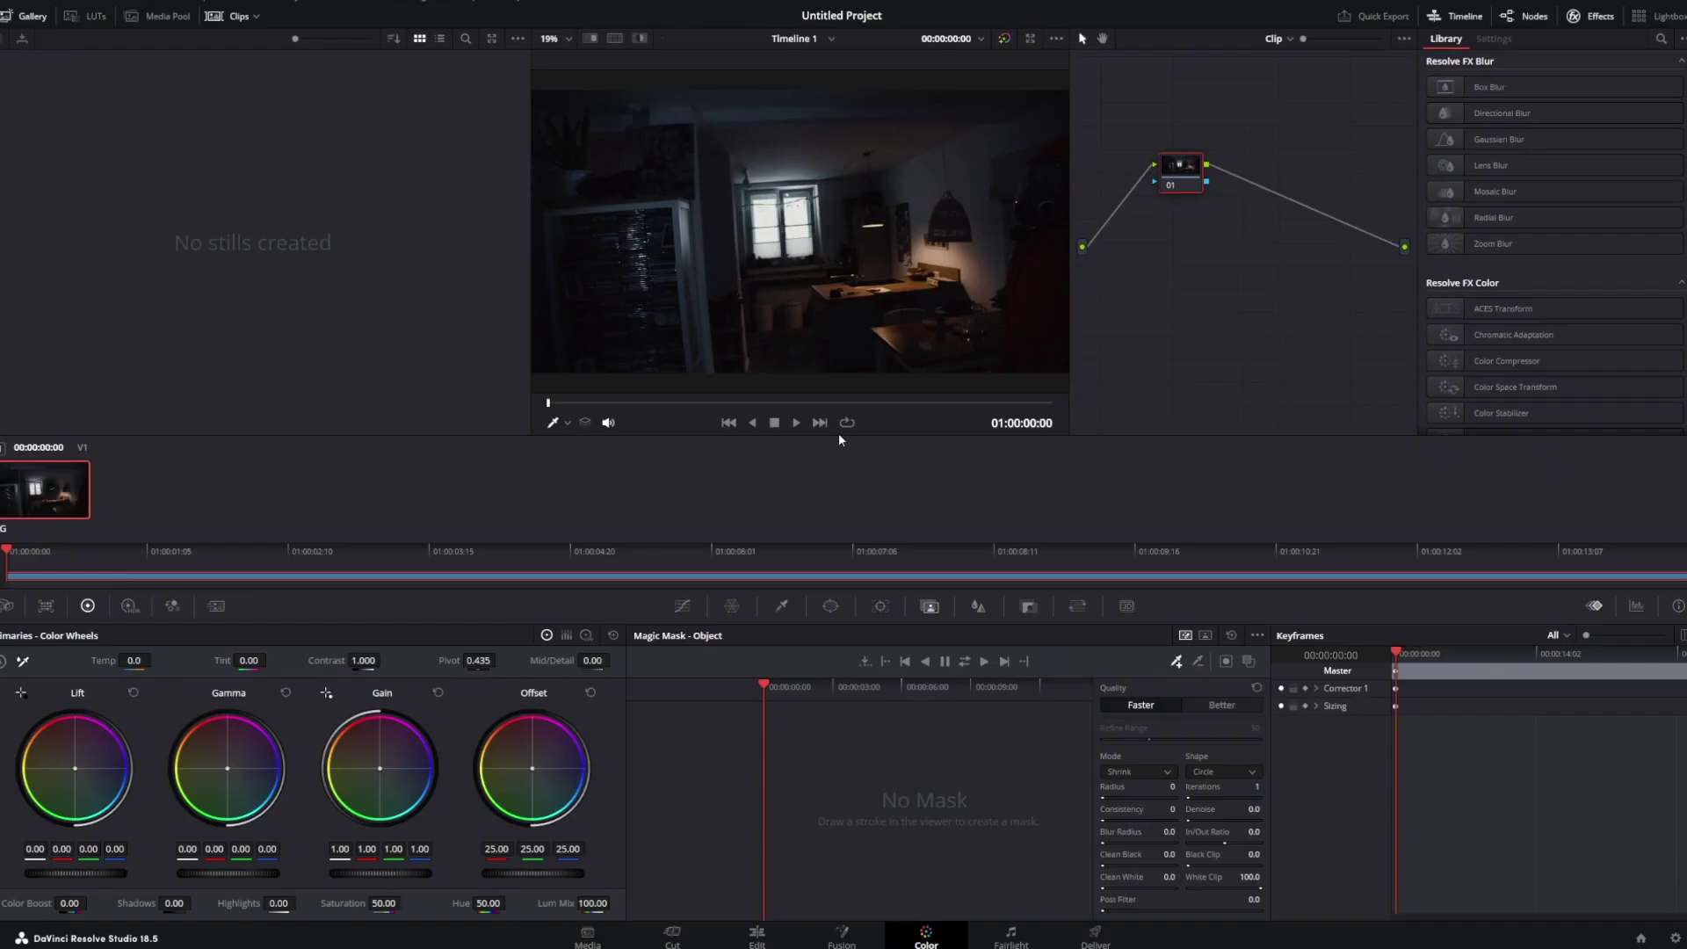
# Step: Switch to DaVinci Resolve and draw a Magic Mask stroke over the lantern, arm, gas mask and hood at 00:00:05:14
pyautogui.moveTo(772, 680); pyautogui.dragTo(895, 688)
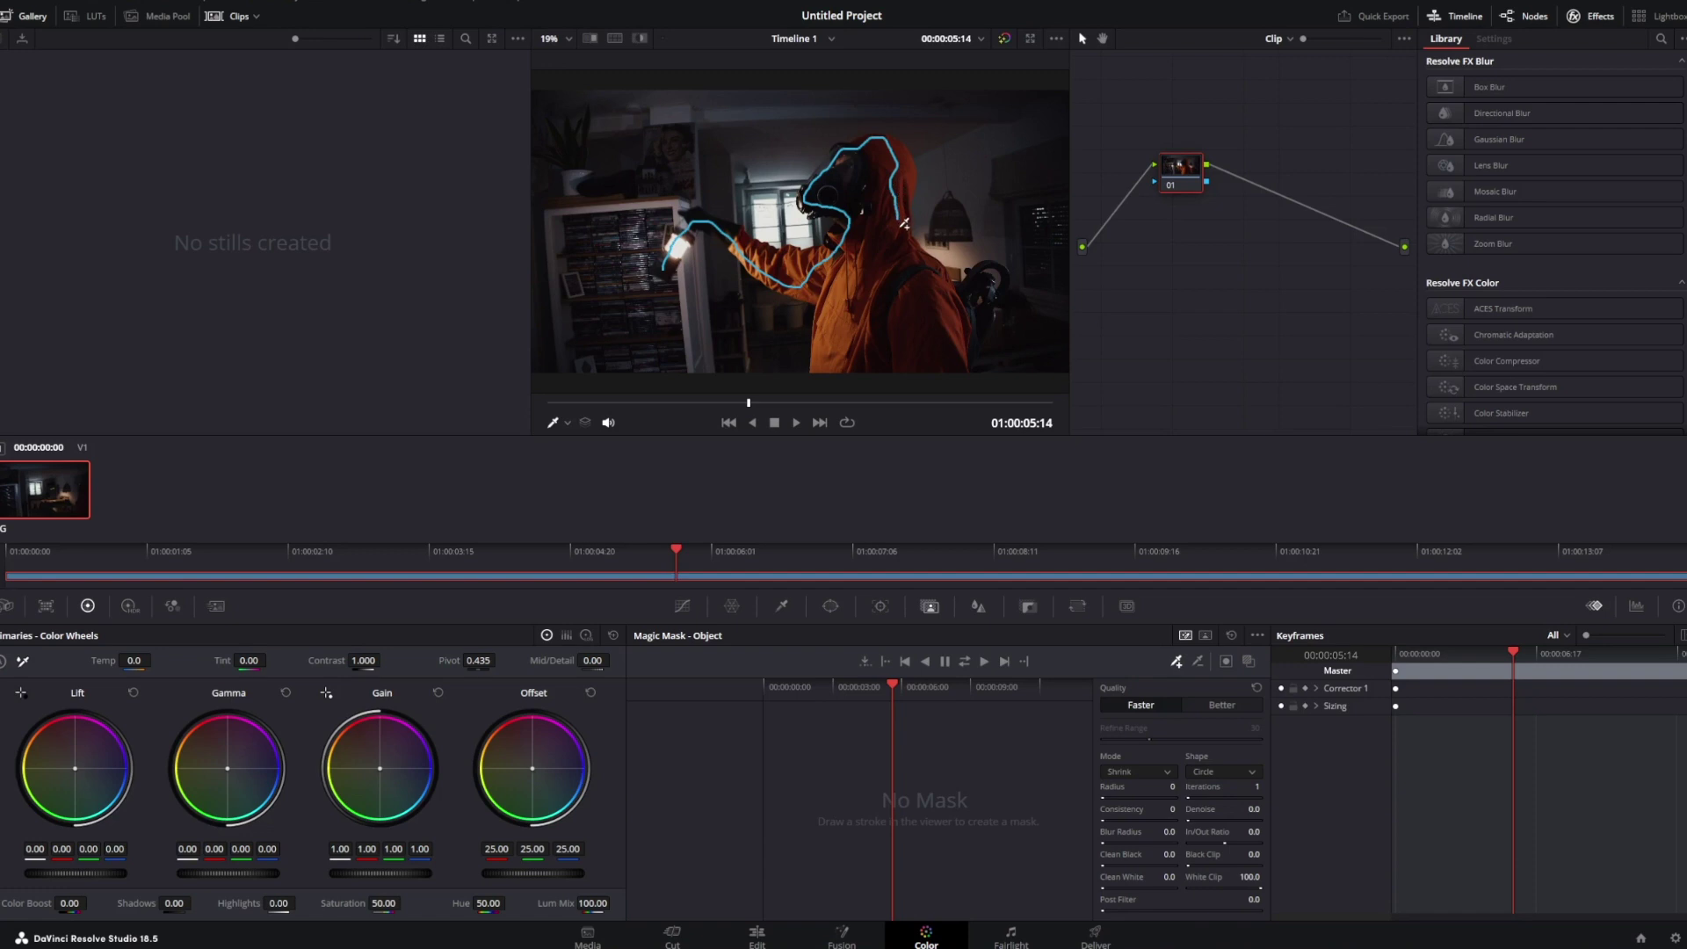
pyautogui.moveTo(951, 287); pyautogui.dragTo(952, 288)
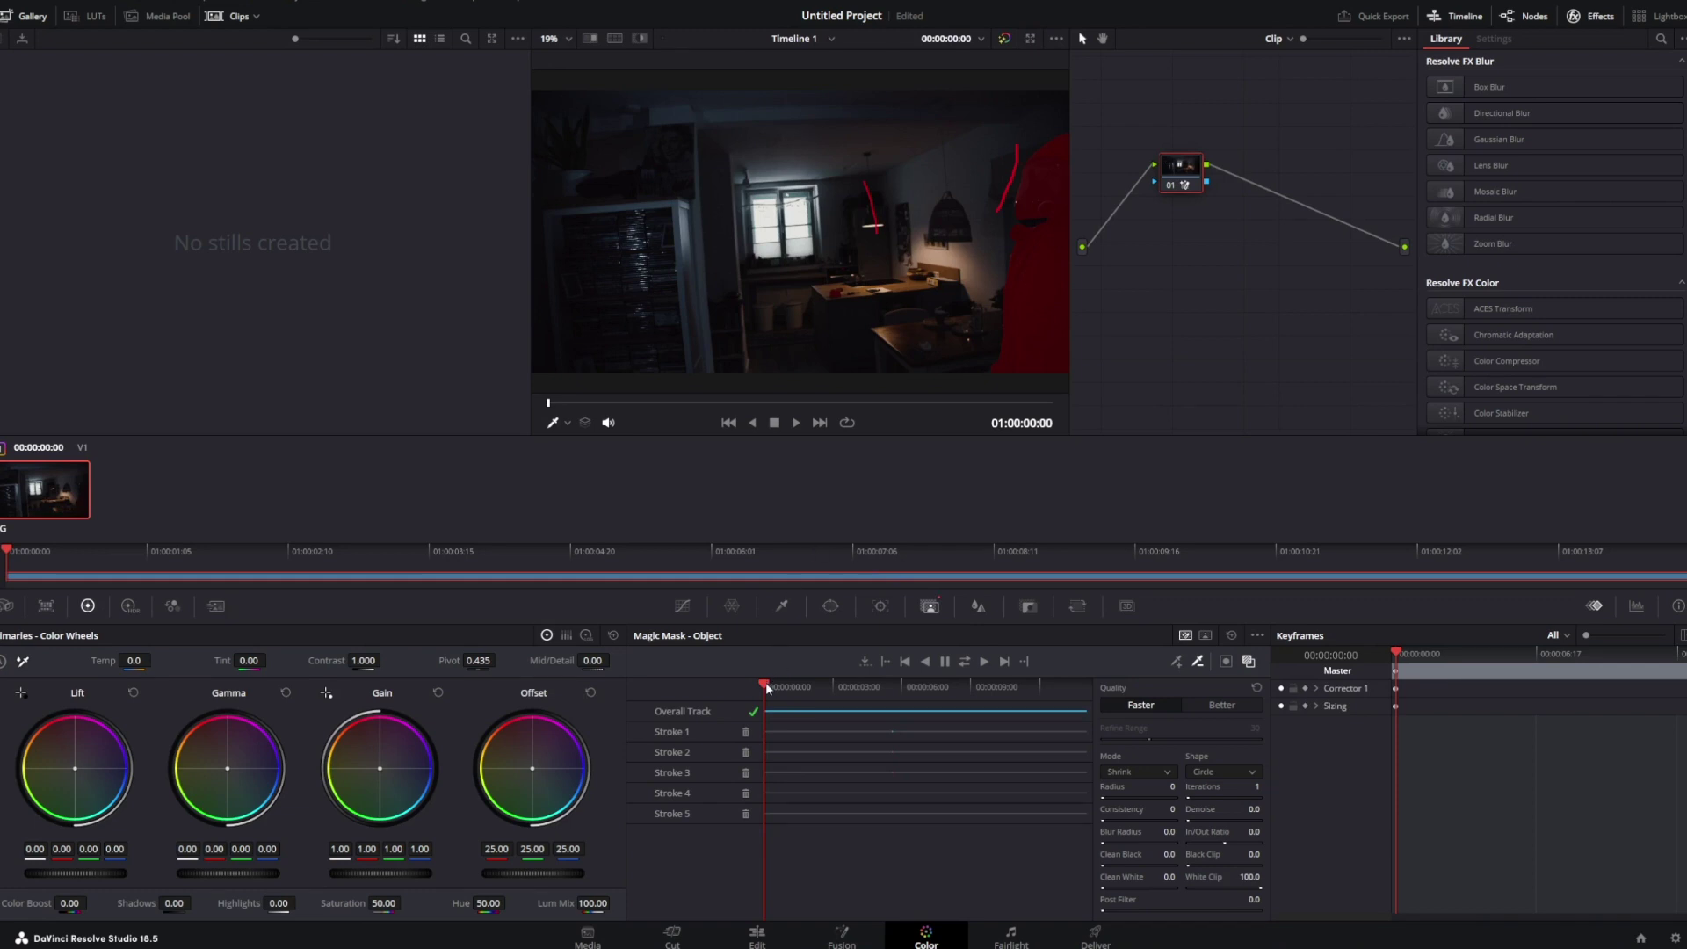
# Step: Paint subtracting Magic Mask strokes over the wrongly masked background beside the figure and track the mask forward
pyautogui.moveTo(768, 684); pyautogui.dragTo(808, 682)
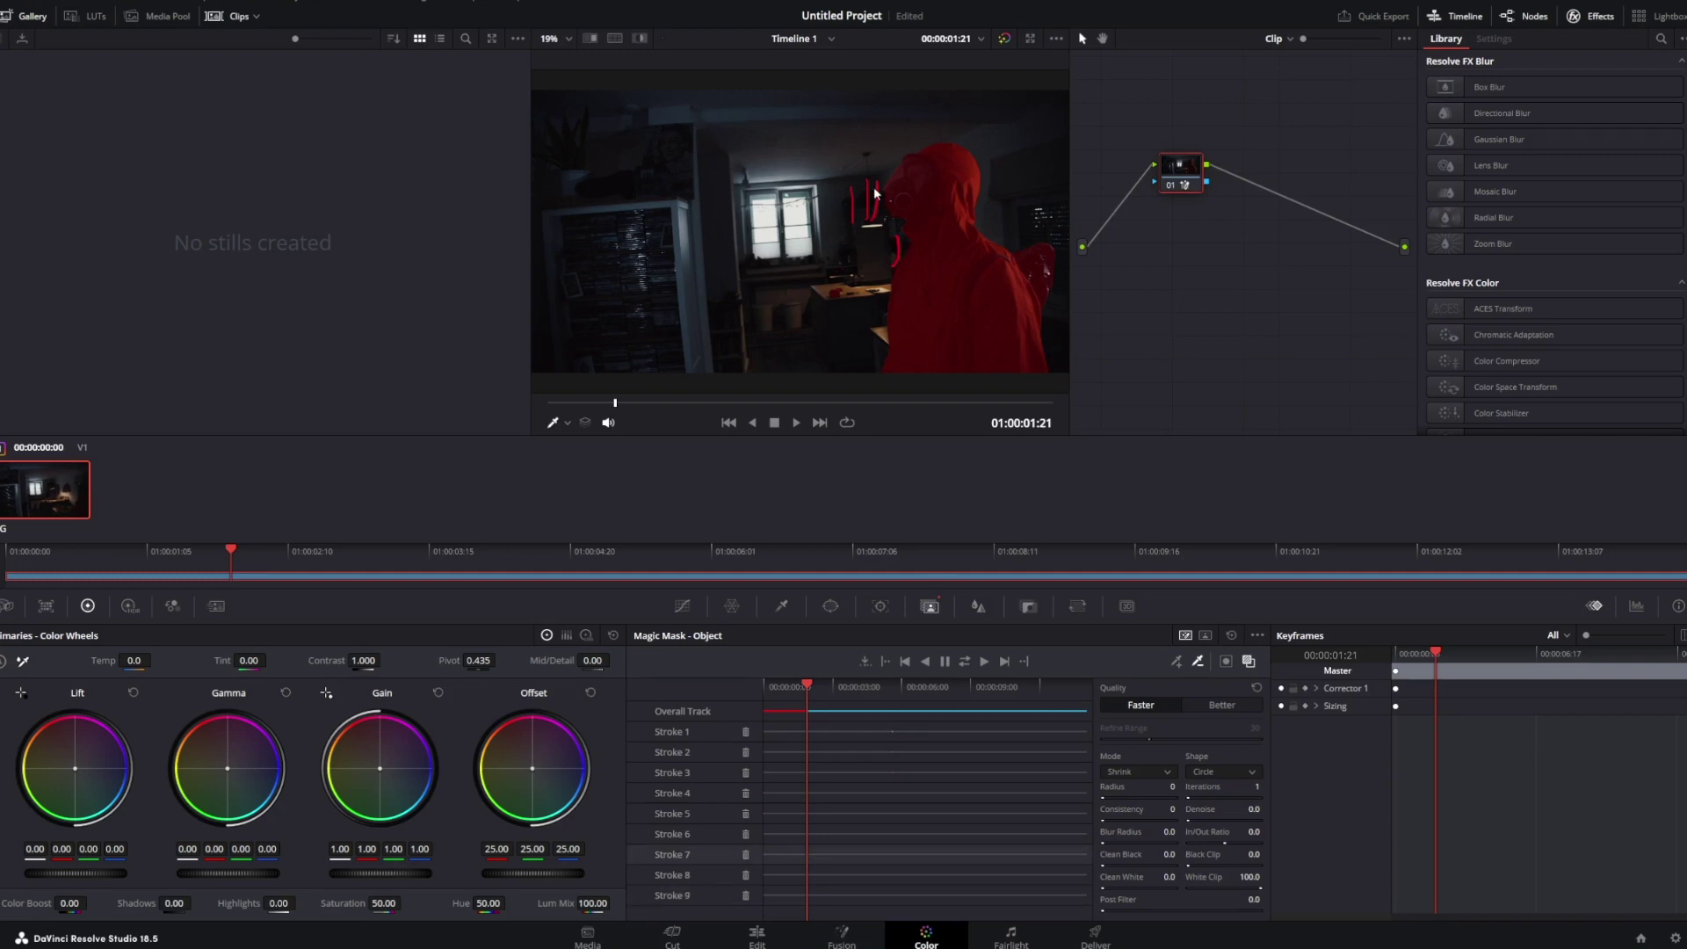
pyautogui.moveTo(881, 187); pyautogui.dragTo(877, 223)
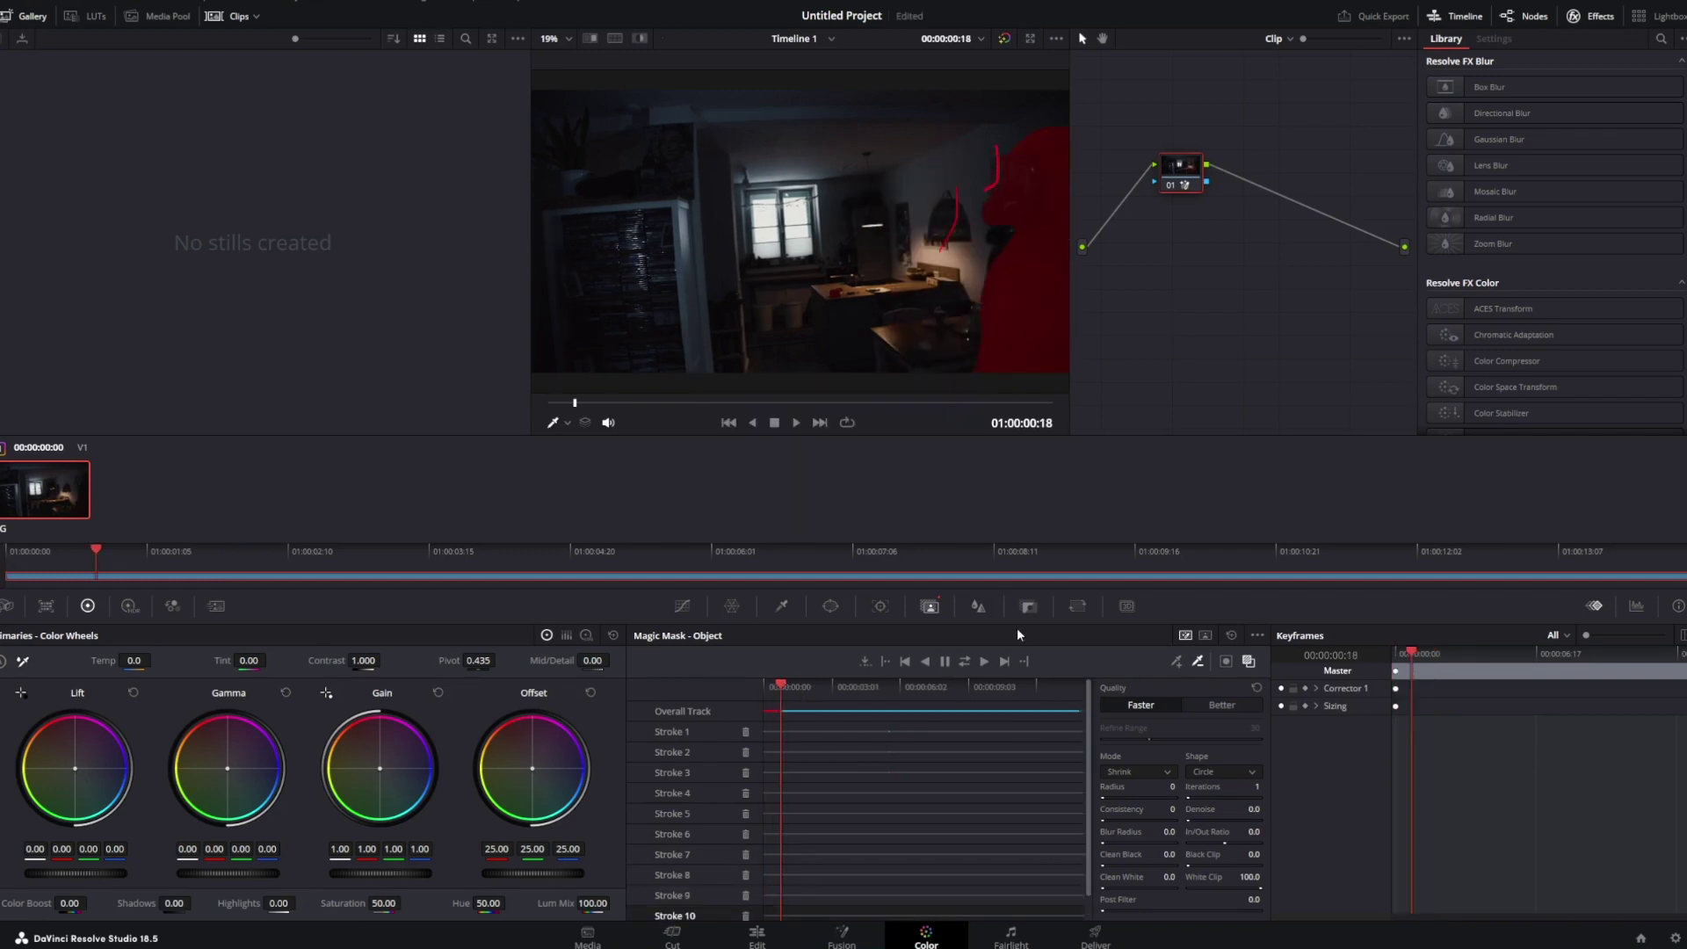
pyautogui.click(984, 661)
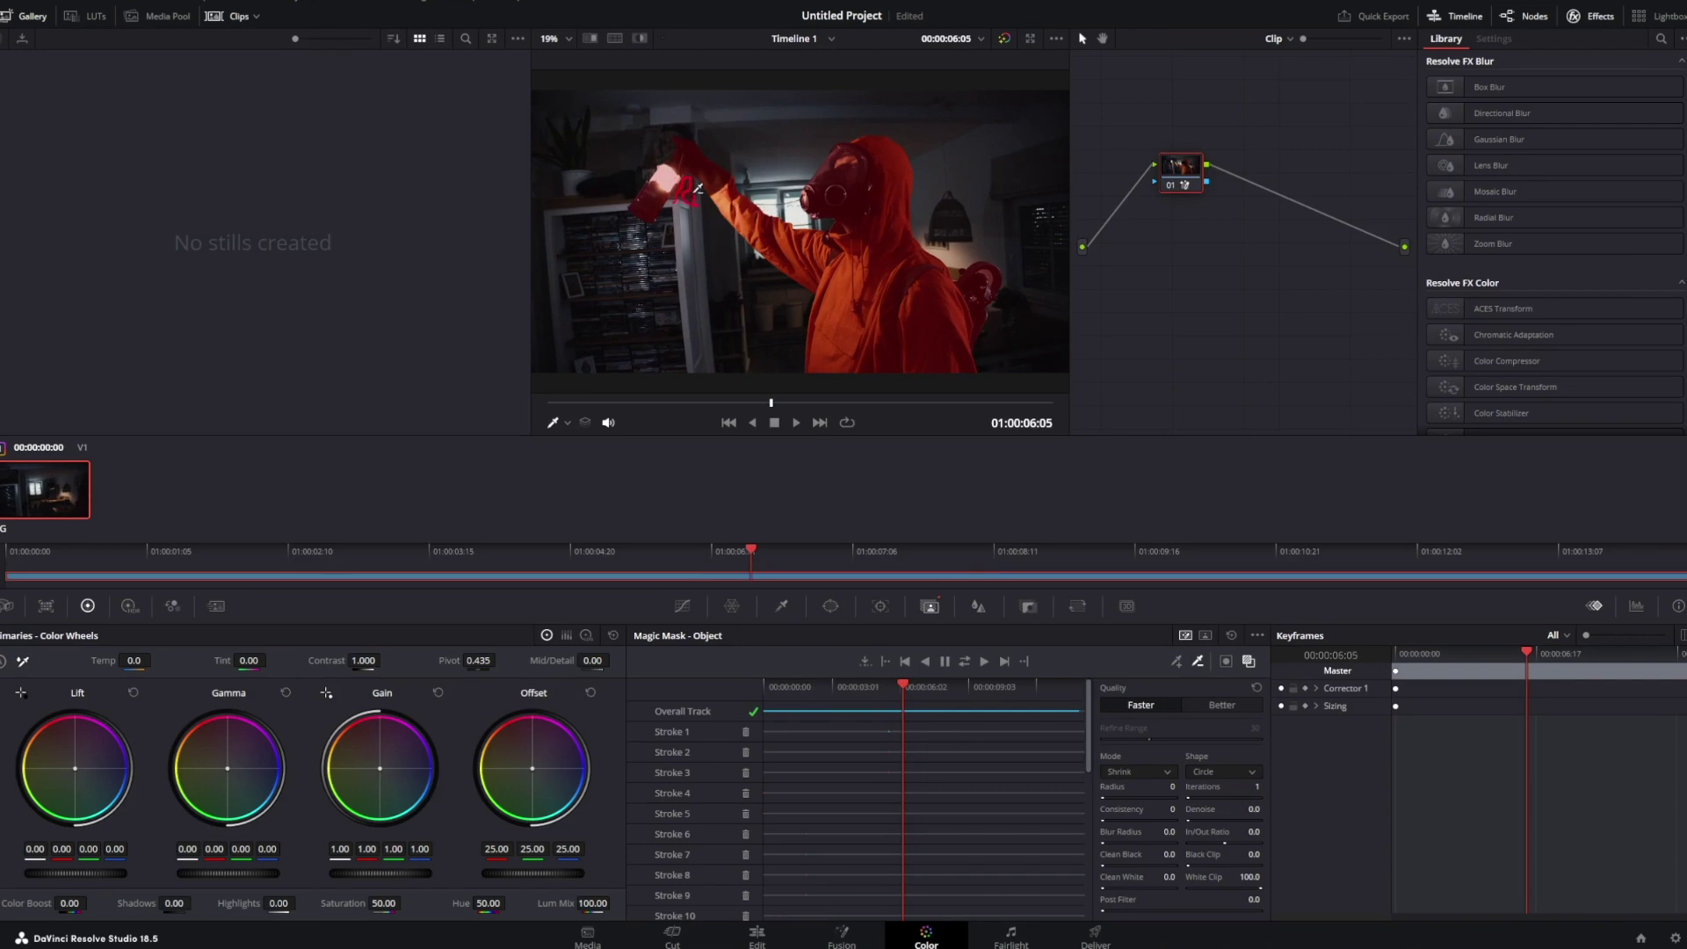
# Step: Hide the mask overlay, add an alpha output to the node graph and connect node 01's alpha to it
pyautogui.click(1249, 662)
pyautogui.rightClick(1187, 230)
pyautogui.click(1244, 275)
pyautogui.moveTo(1207, 182); pyautogui.dragTo(1404, 273)
# Step: Try to re-track the Magic Mask across the clip
pyautogui.moveTo(764, 684); pyautogui.dragTo(834, 684)
pyautogui.hotkey('alt', 't')
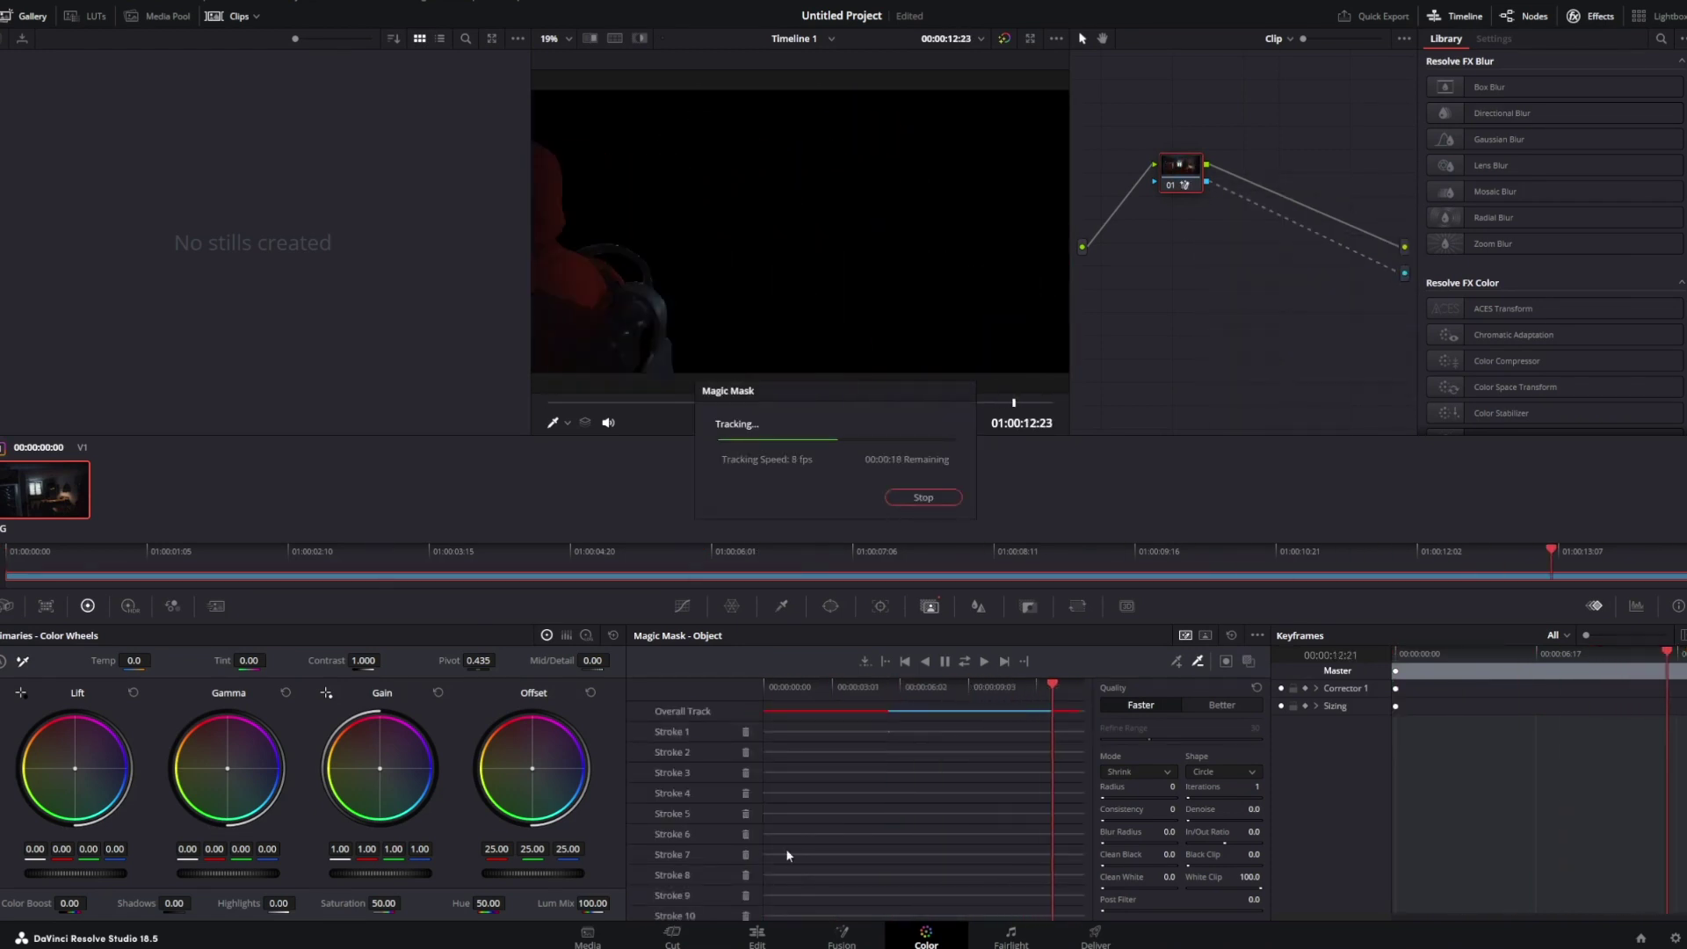
pyautogui.click(924, 498)
# Step: Add Magic Mask correction strokes around the figure at two early frames and track the mask in both directions
pyautogui.moveTo(798, 684); pyautogui.dragTo(788, 686)
pyautogui.moveTo(935, 220); pyautogui.dragTo(957, 235)
pyautogui.moveTo(788, 683)
pyautogui.mouseDown()
pyautogui.moveTo(765, 684)
pyautogui.moveTo(801, 683)
pyautogui.mouseUp()
pyautogui.moveTo(898, 223); pyautogui.dragTo(917, 223)
pyautogui.click(965, 661)
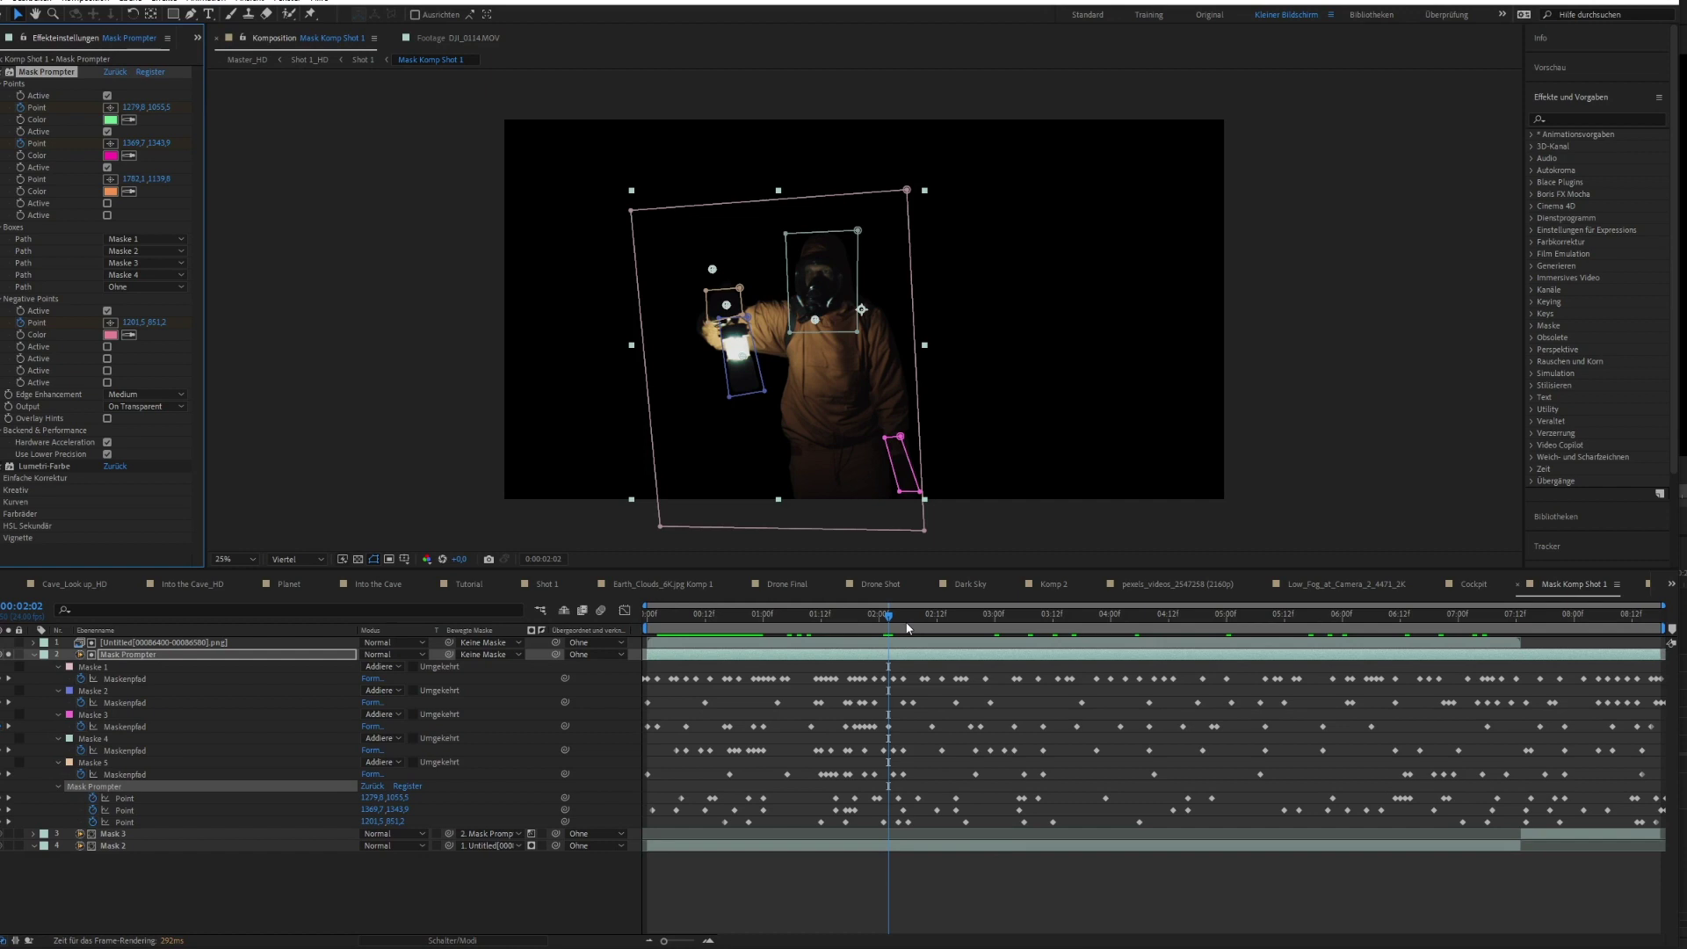
# Step: Switch to After Effects and examine the Mask Prompter cutout across Mask Komp Shot 1
pyautogui.moveTo(846, 620); pyautogui.dragTo(810, 626)
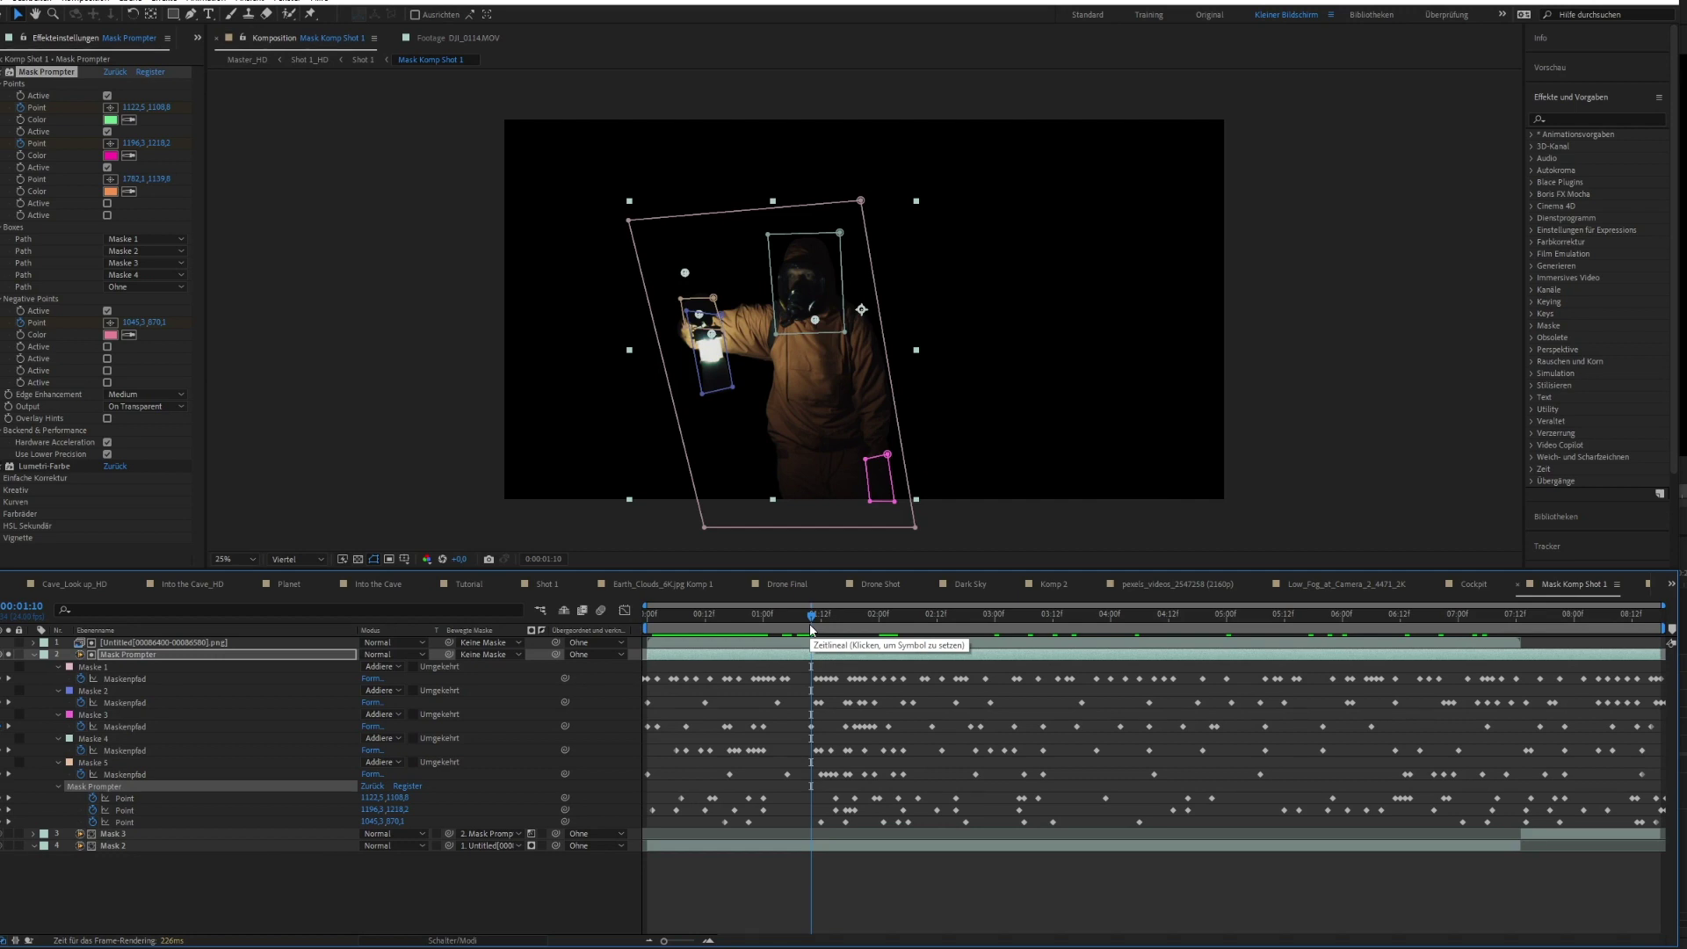
pyautogui.moveTo(827, 617); pyautogui.dragTo(1073, 615)
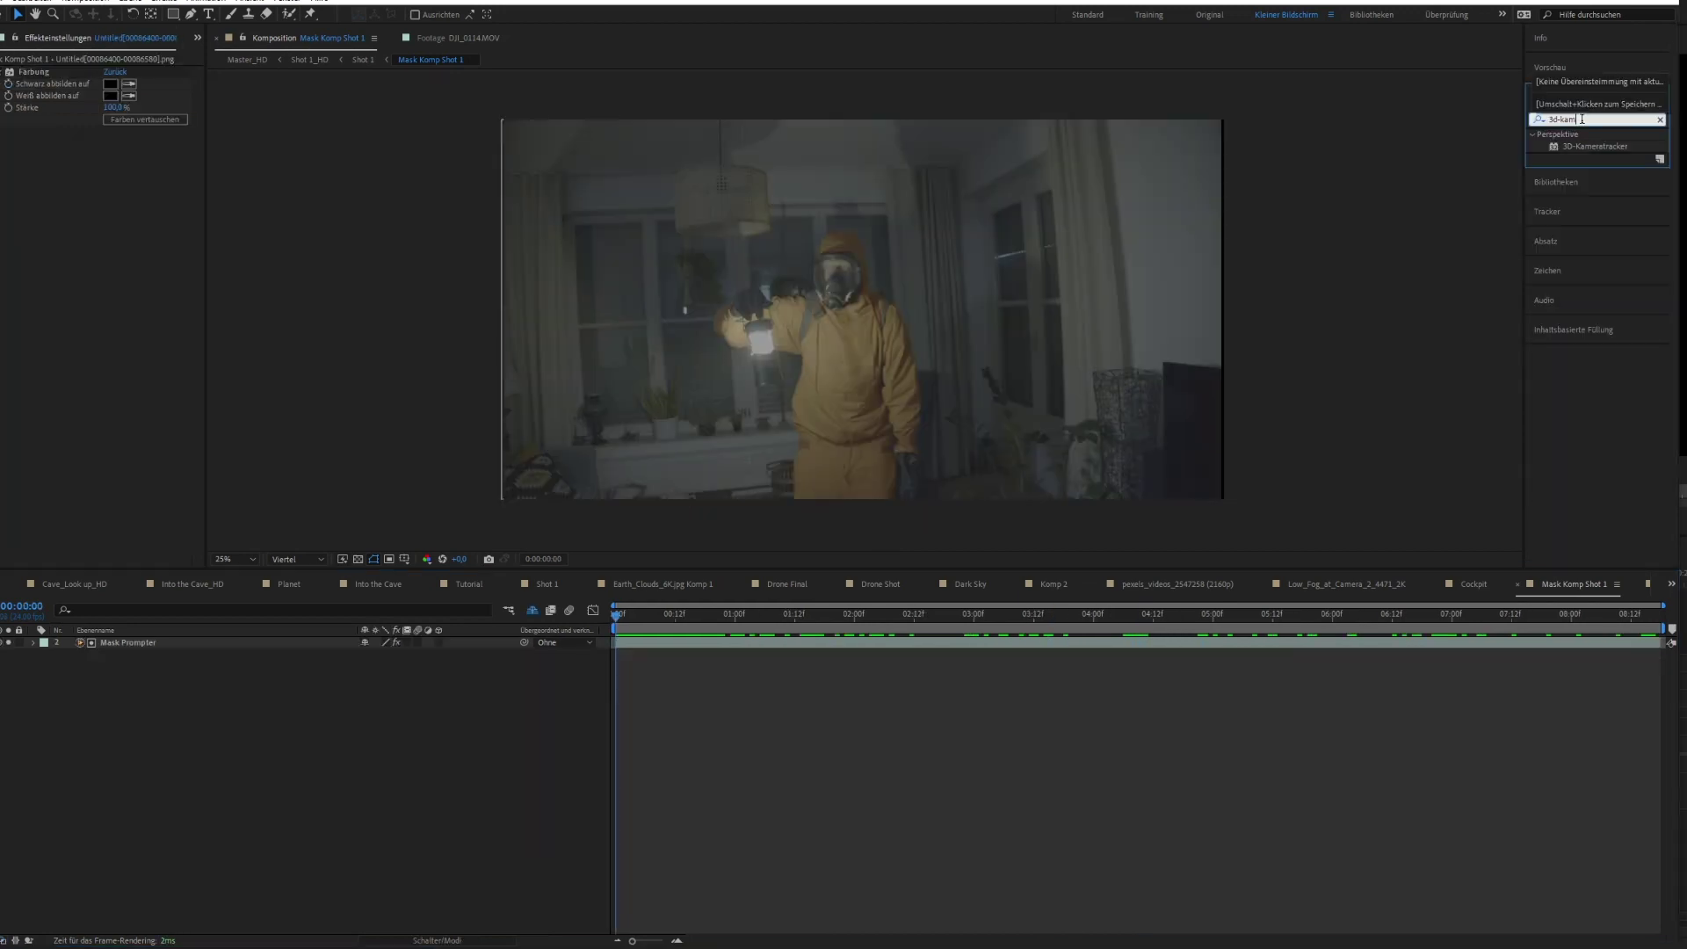
# Step: Apply the 3D-Kameratracker effect to the Mask Prompter layer and show its track points after the analysis
pyautogui.moveTo(1603, 154); pyautogui.dragTo(742, 640)
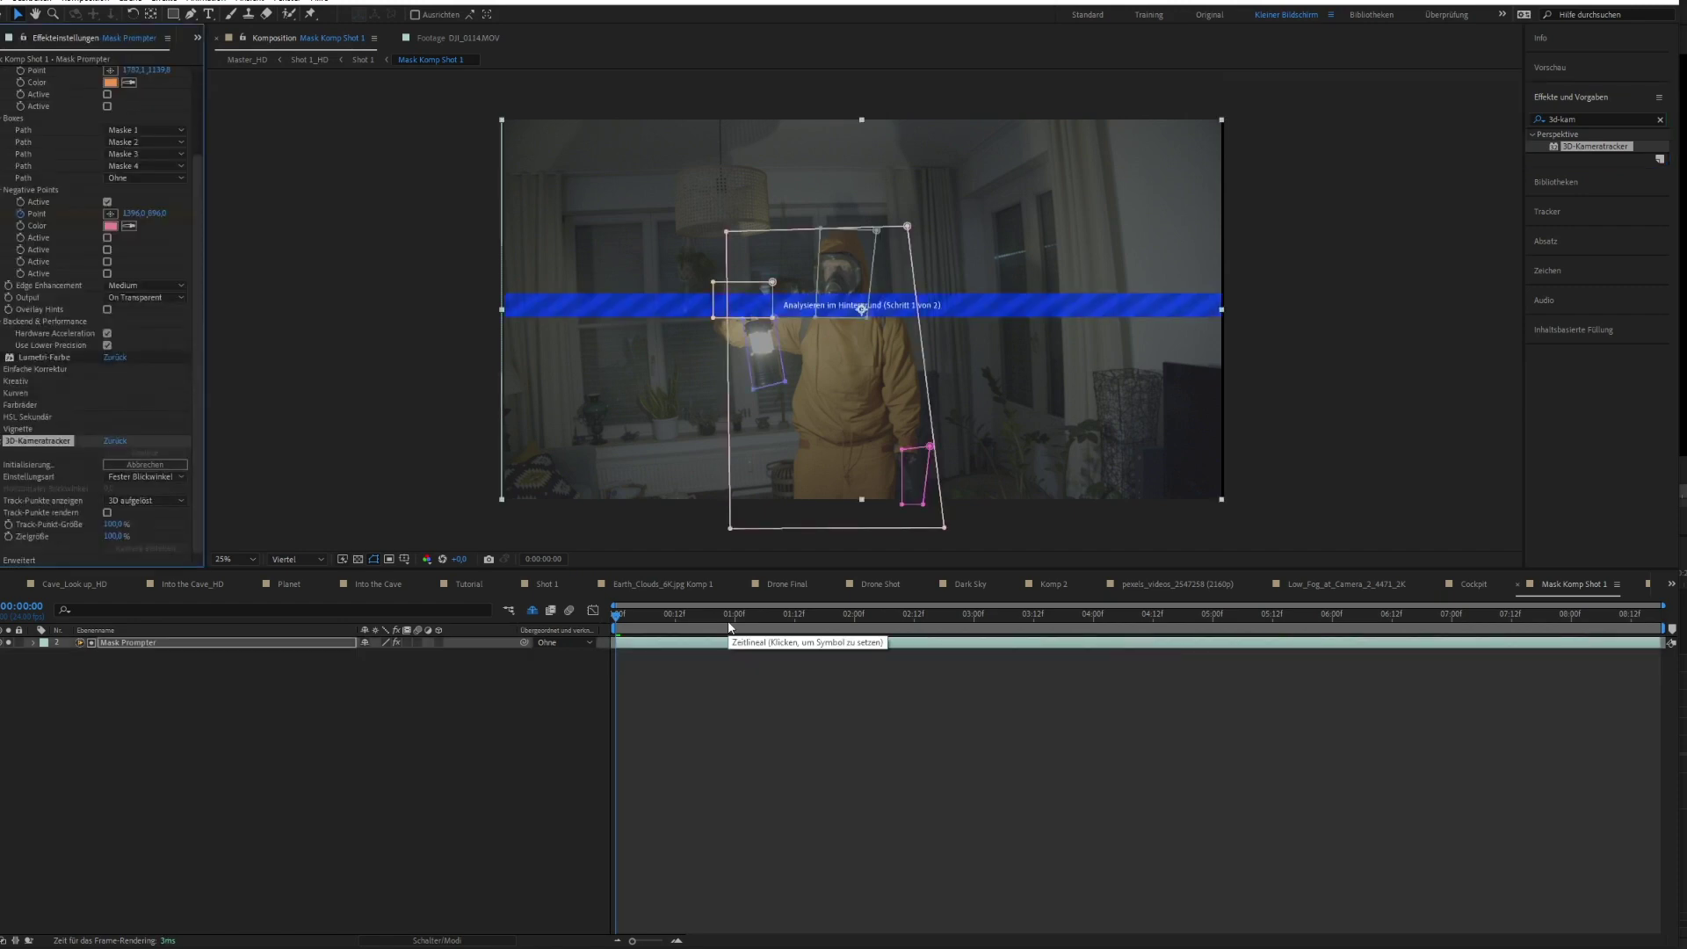
pyautogui.click(830, 667)
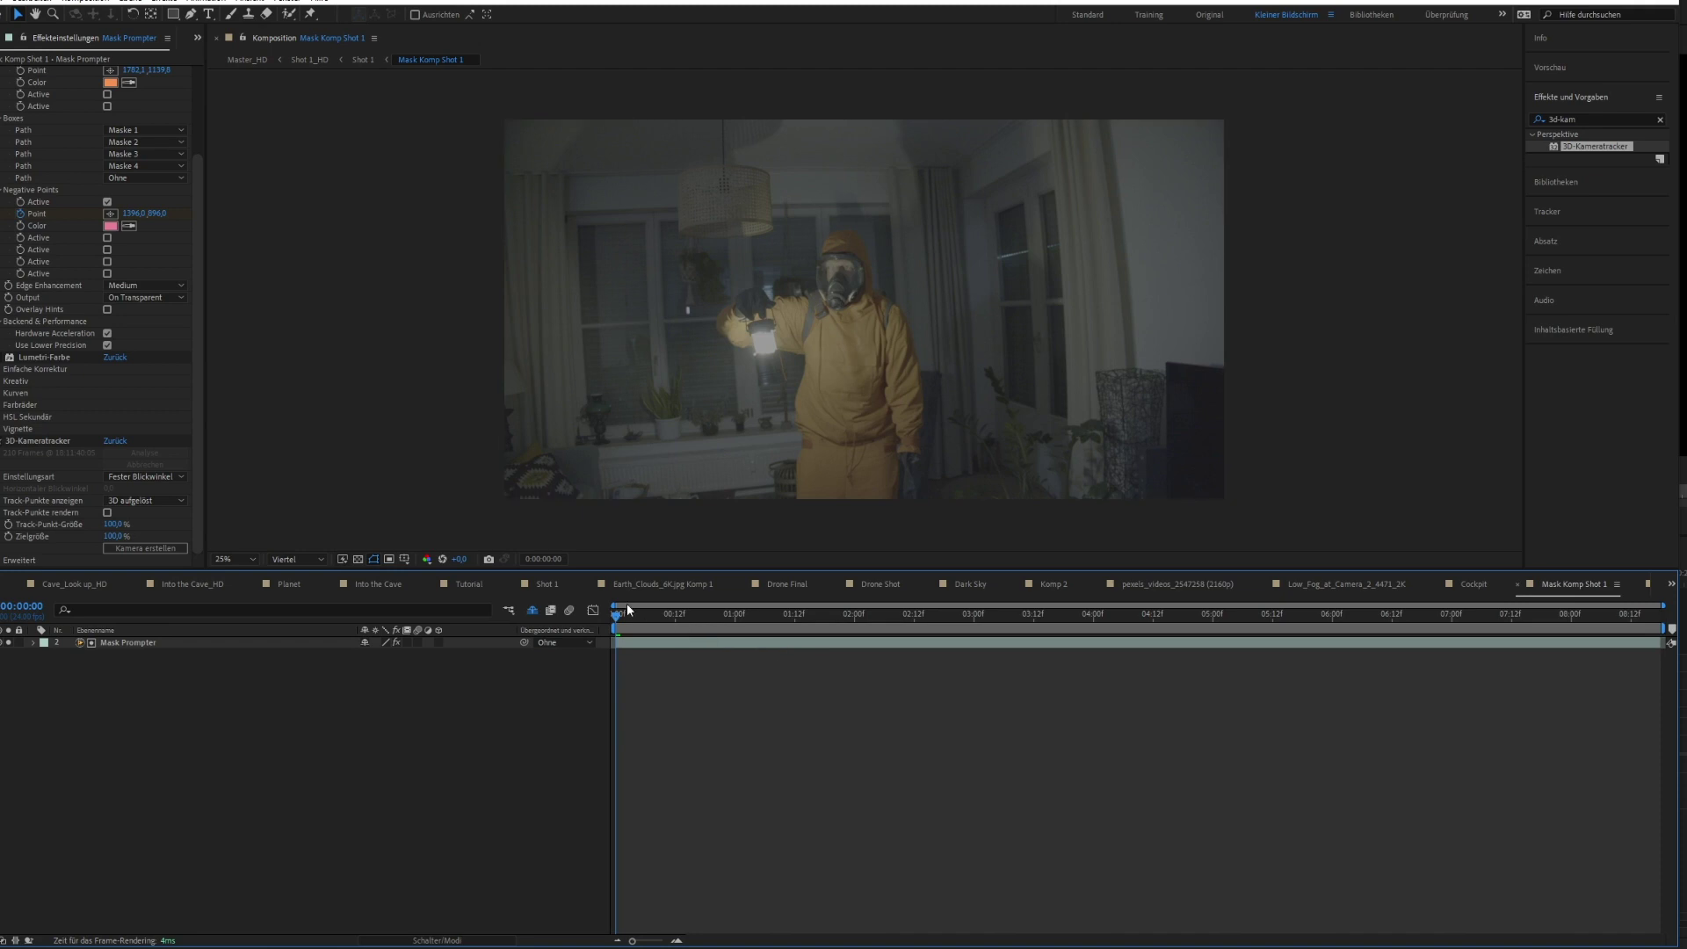
pyautogui.click(40, 441)
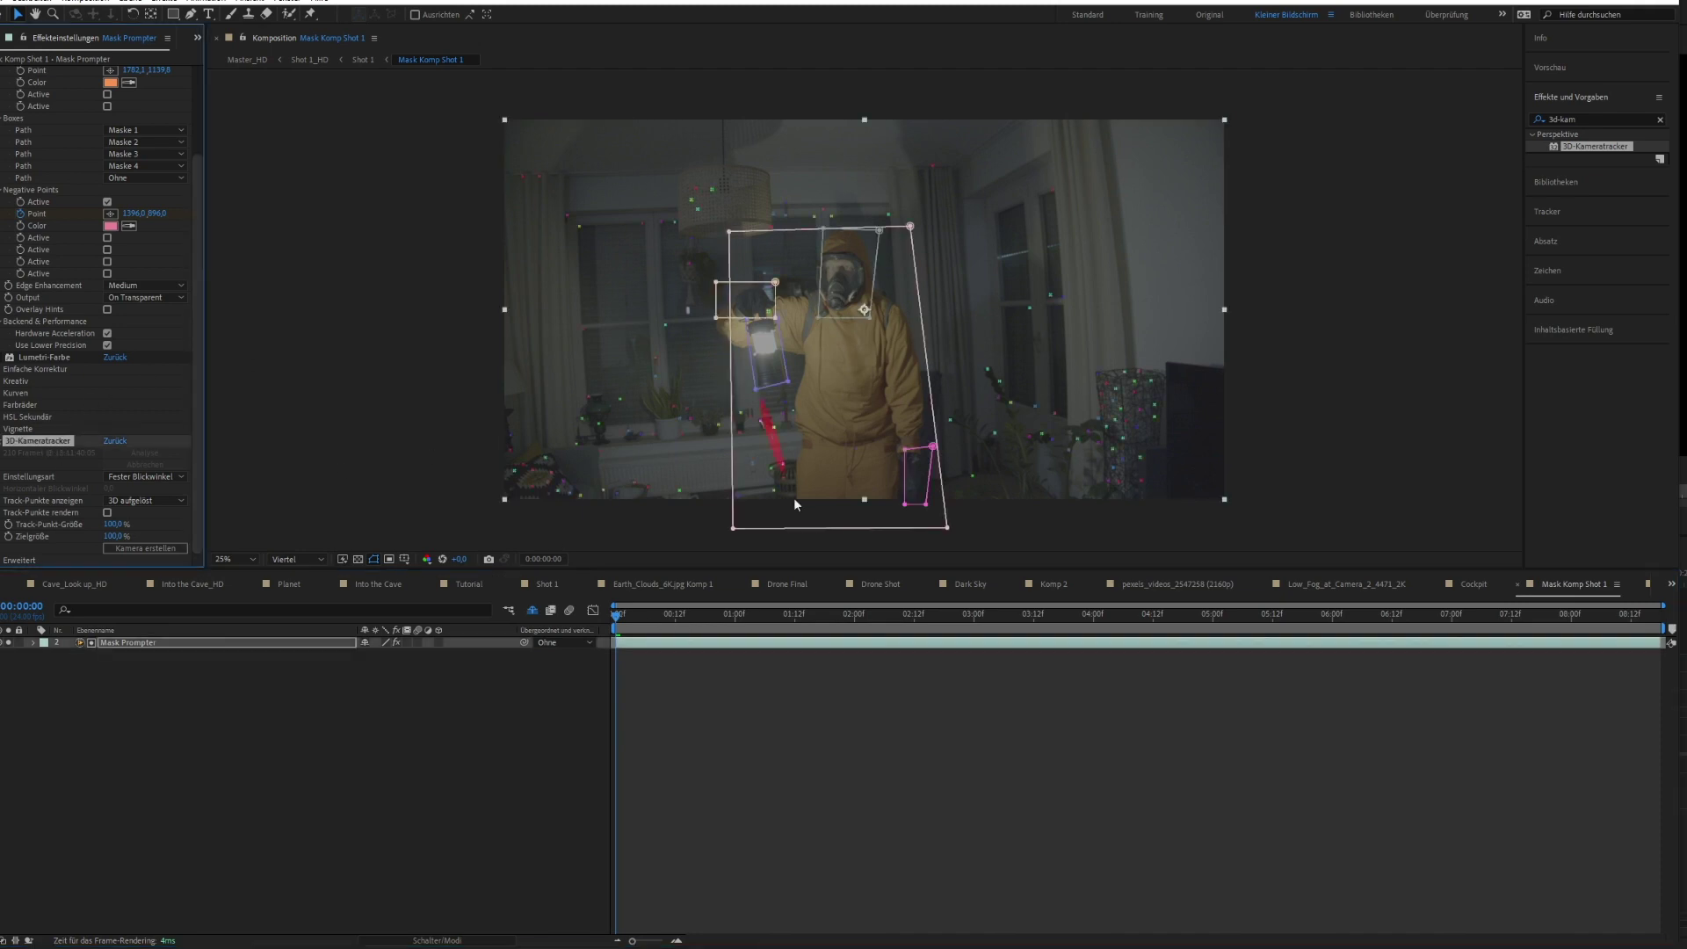
# Step: At 0:00:06:08, create a solid and camera from the track points beside the figure, and reveal the shy layers
pyautogui.moveTo(648, 606); pyautogui.dragTo(1537, 557)
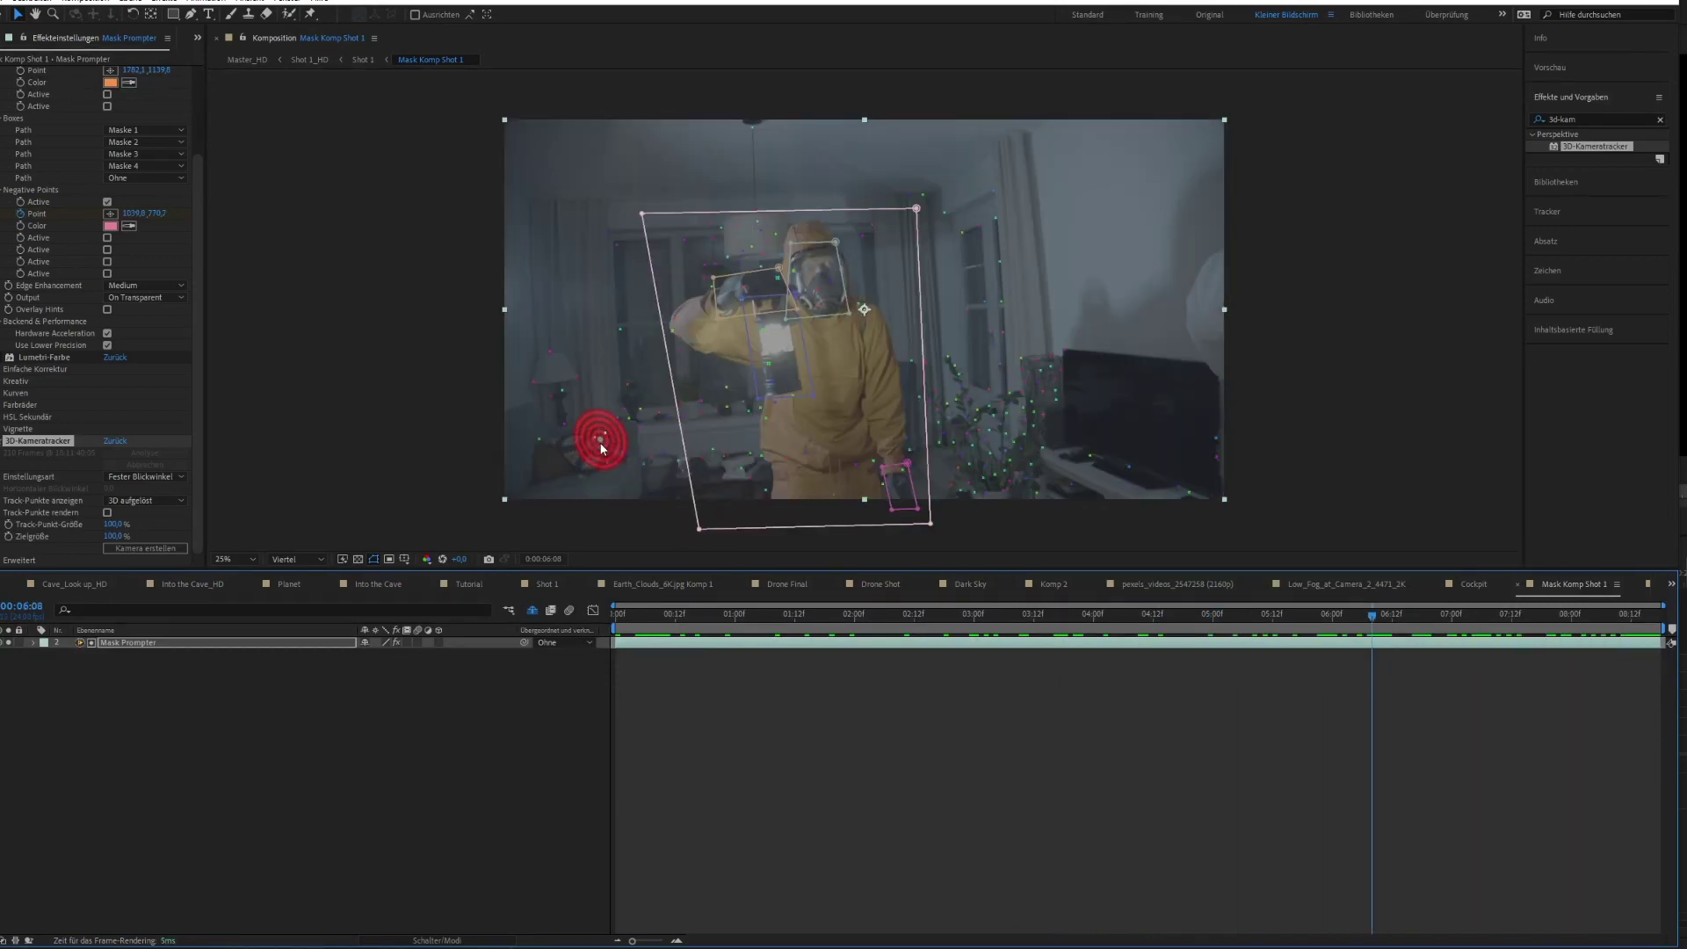
pyautogui.rightClick(603, 448)
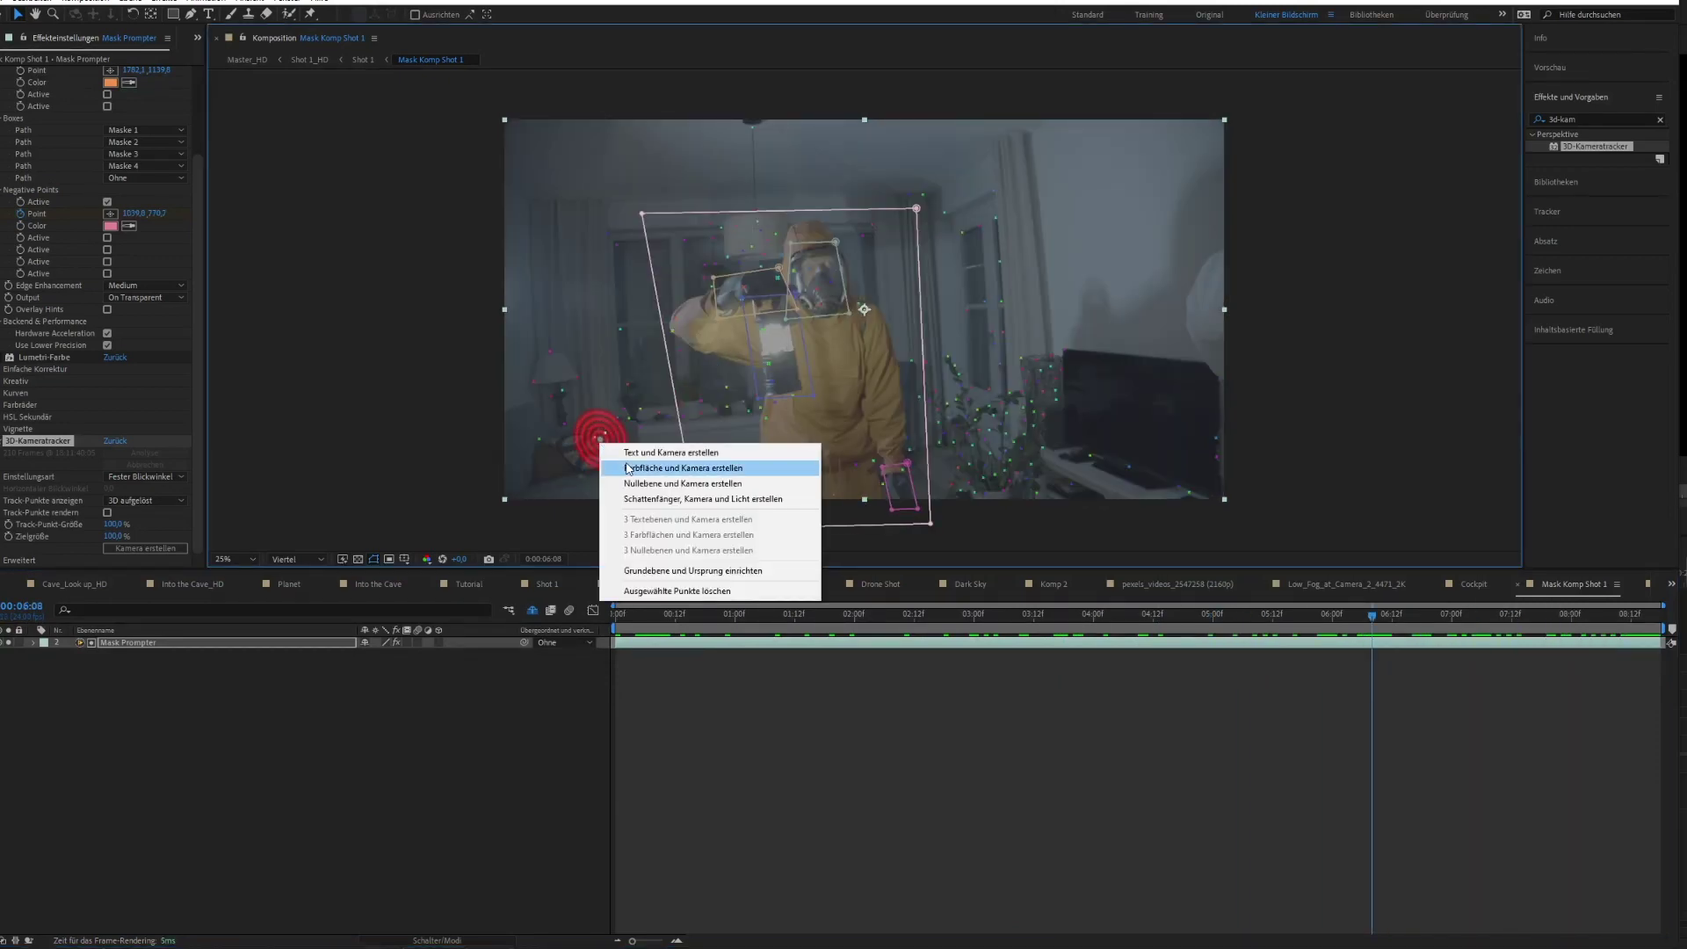
pyautogui.click(650, 460)
pyautogui.moveTo(1371, 614); pyautogui.dragTo(1489, 614)
pyautogui.click(533, 611)
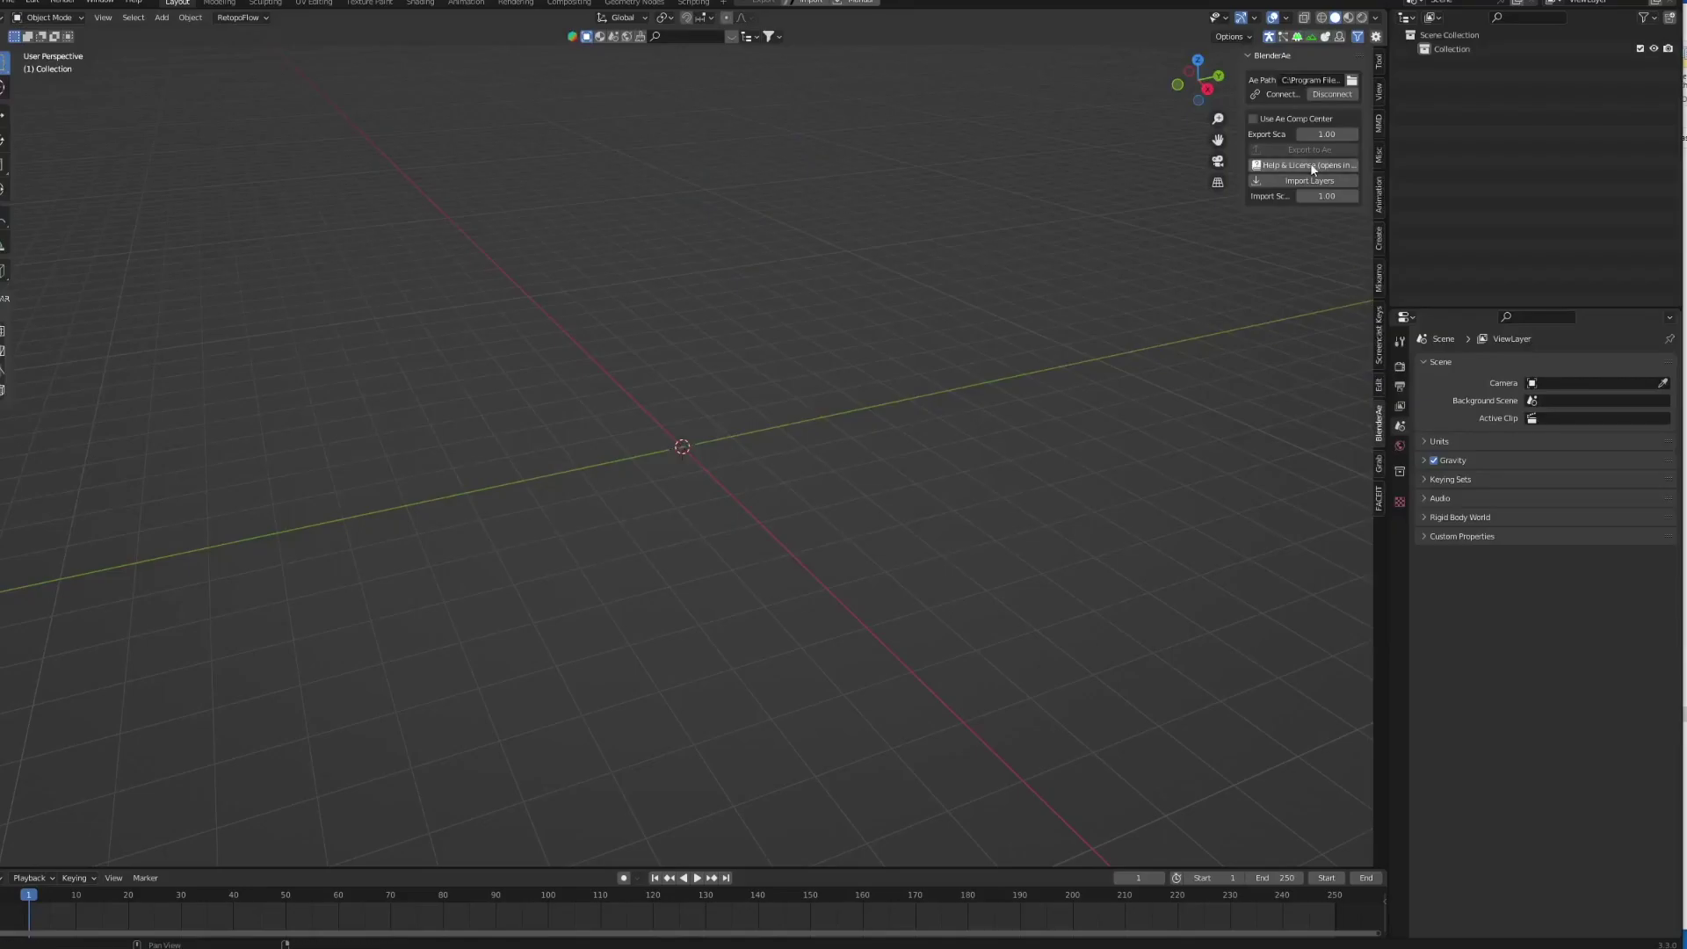
# Step: Switch to Blender, import the After Effects layers with BlenderAe and look through the imported camera
pyautogui.click(1324, 179)
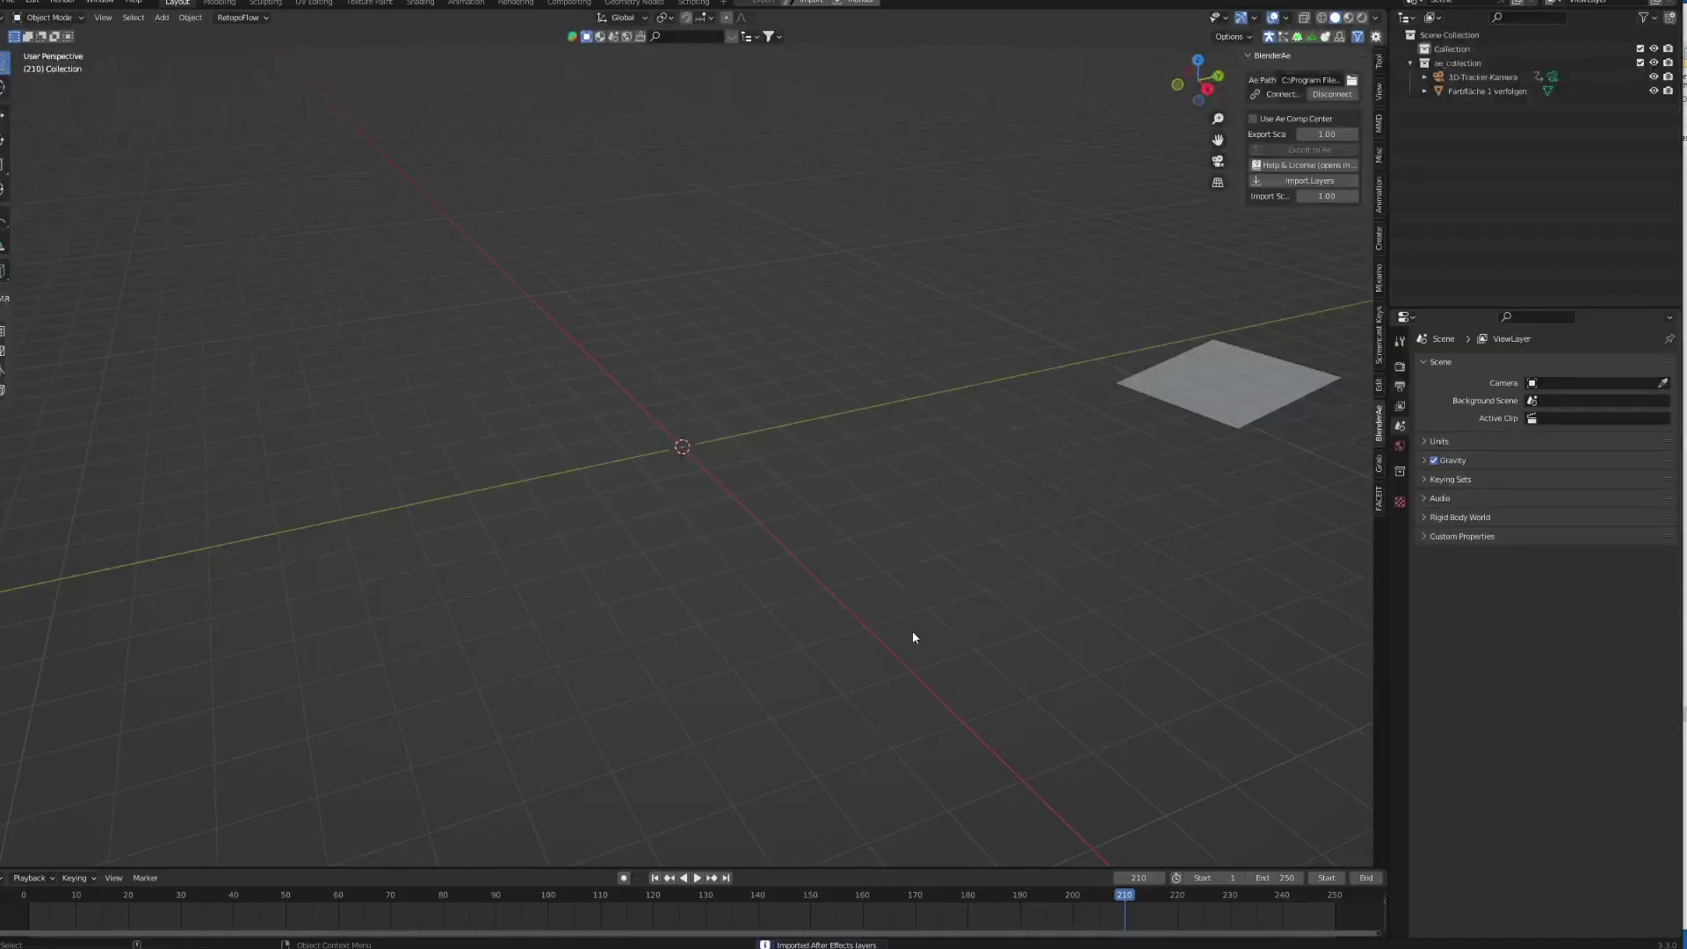
pyautogui.press('KP_0')
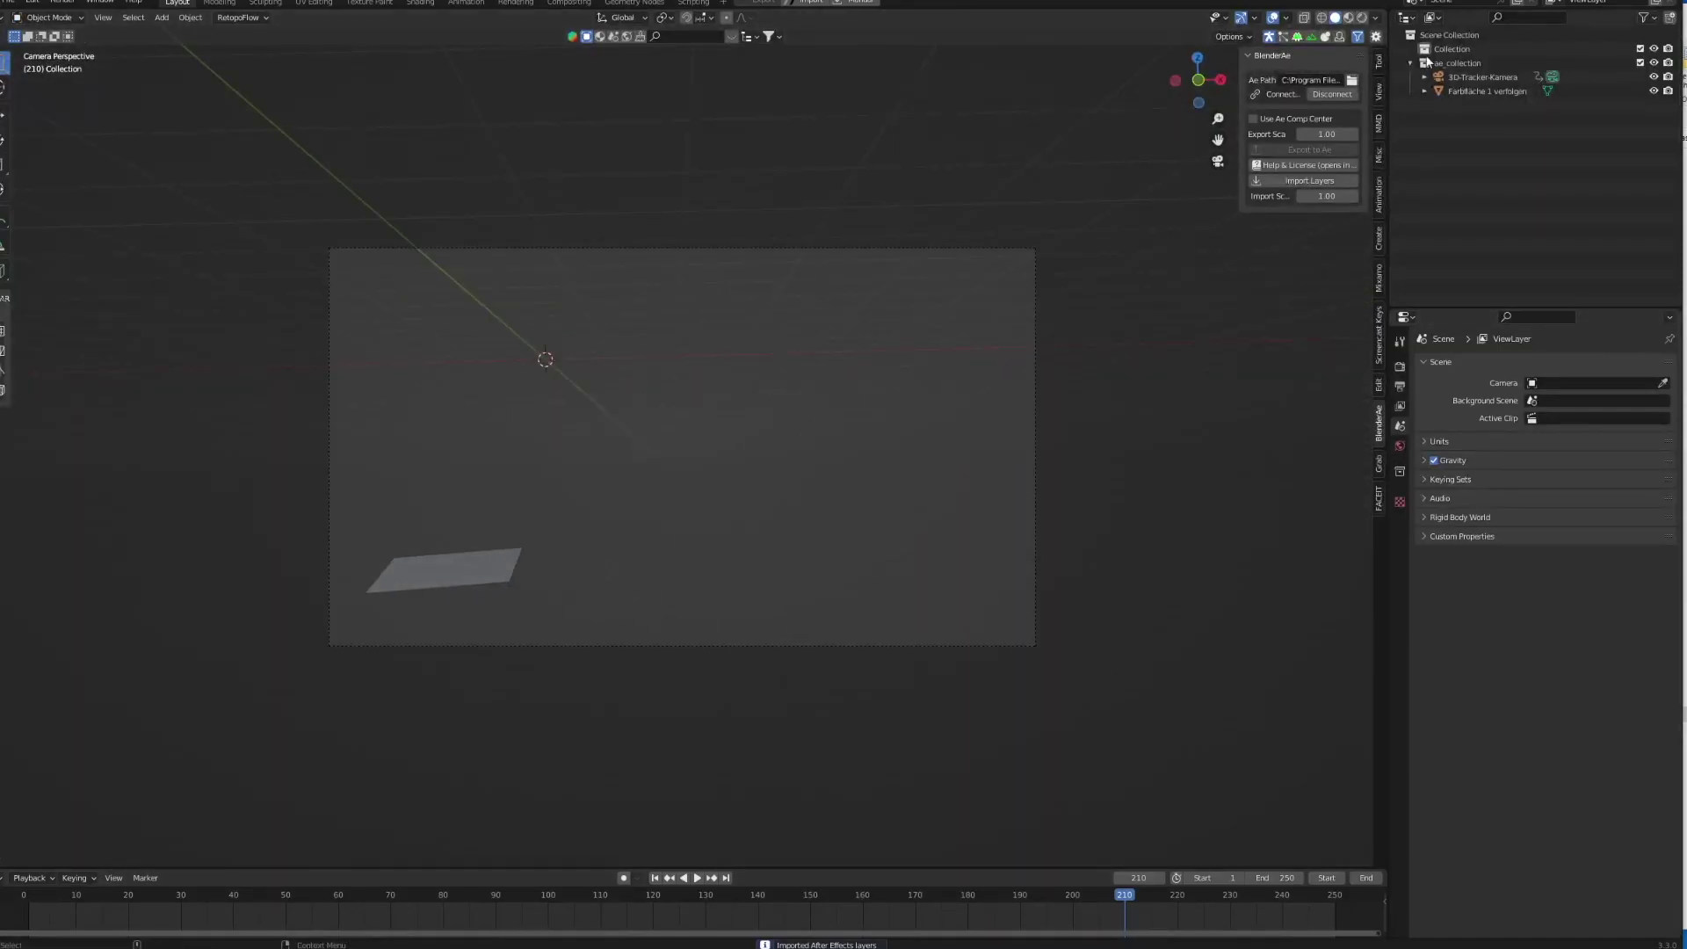
# Step: Enable background images for 3D-Tracker-Kamera and load Mask out Cave.mov as a movie clip
pyautogui.click(1484, 78)
pyautogui.click(1402, 554)
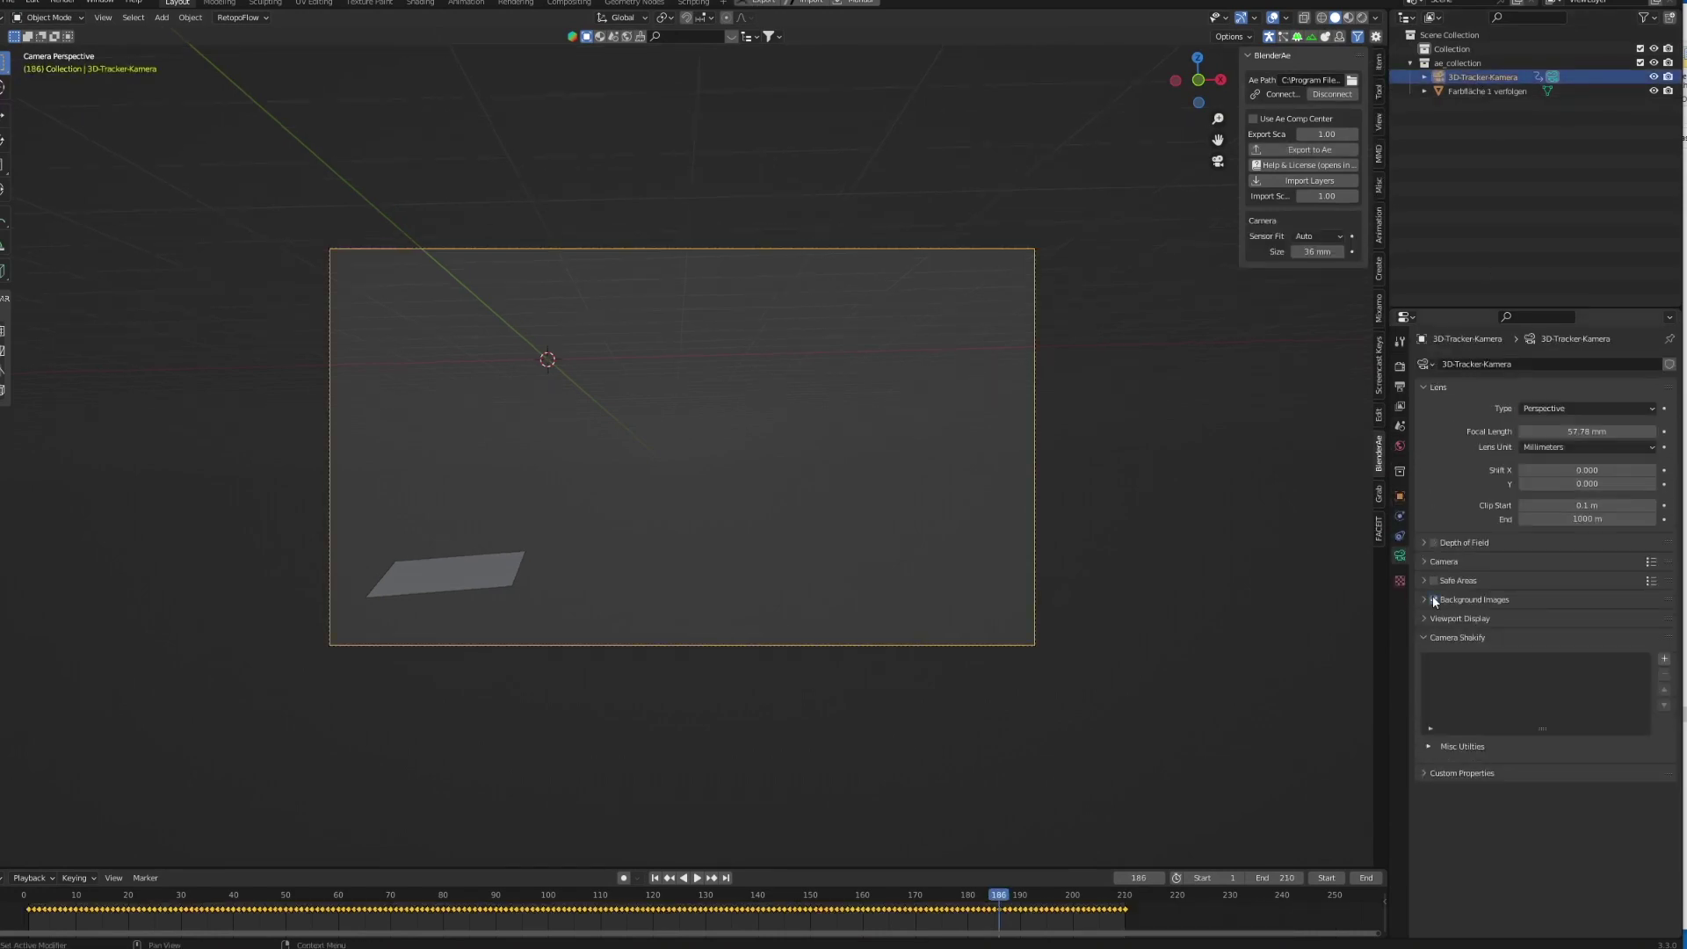
pyautogui.click(1433, 599)
pyautogui.click(1571, 621)
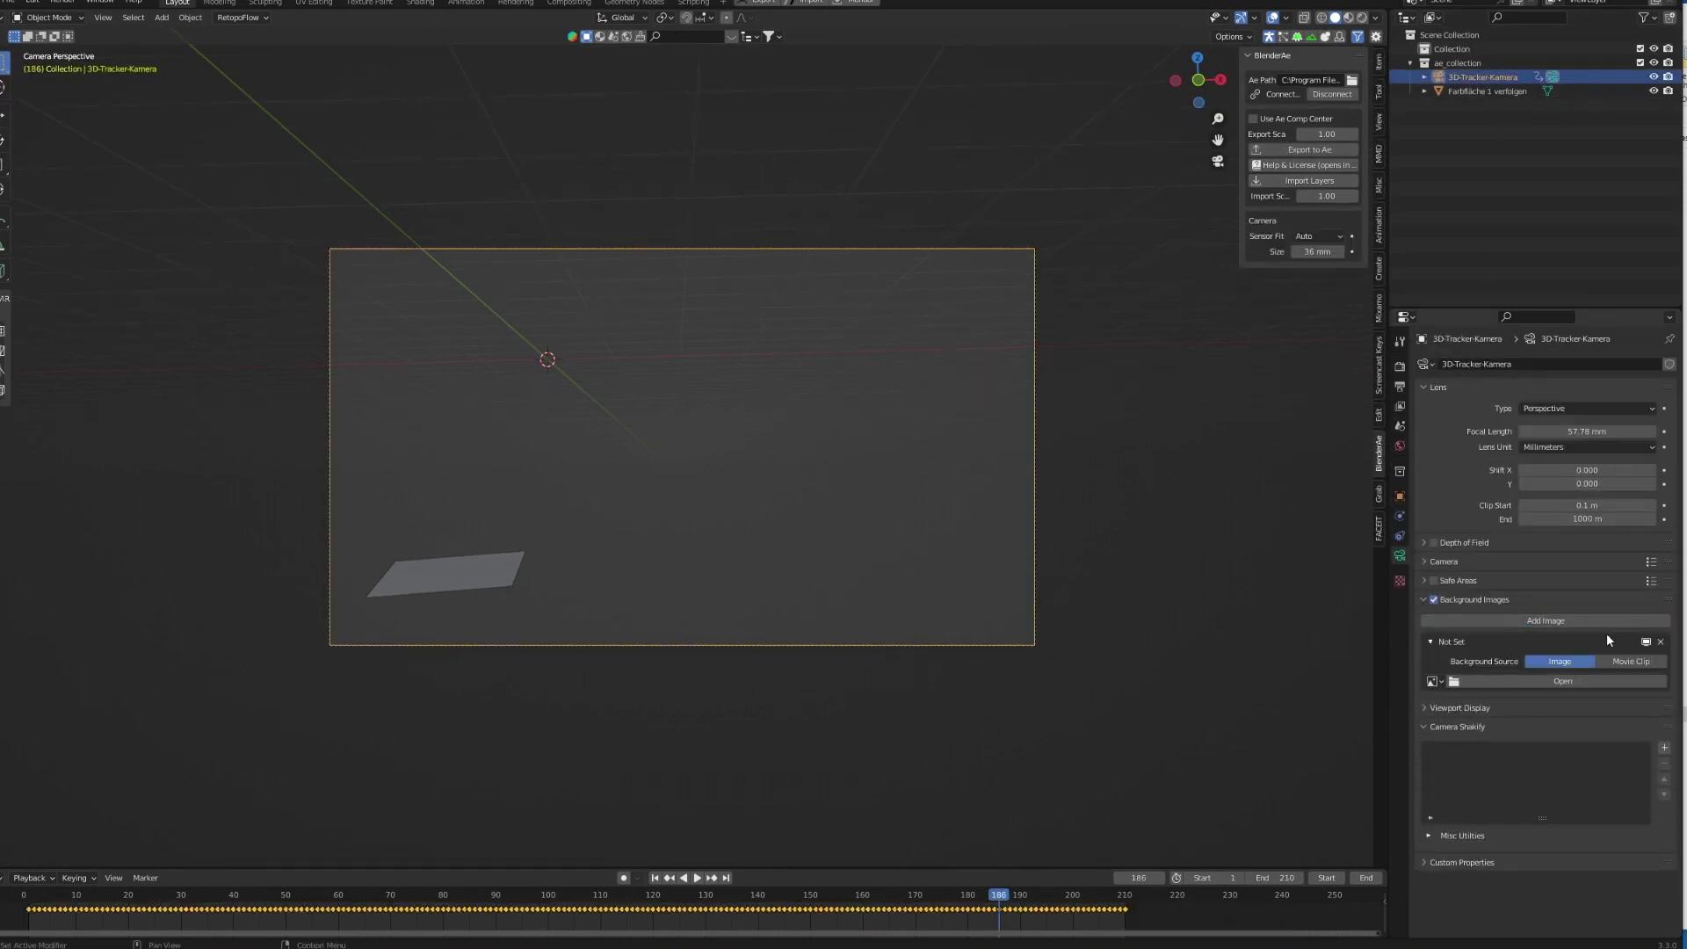
pyautogui.click(1638, 661)
pyautogui.click(1579, 699)
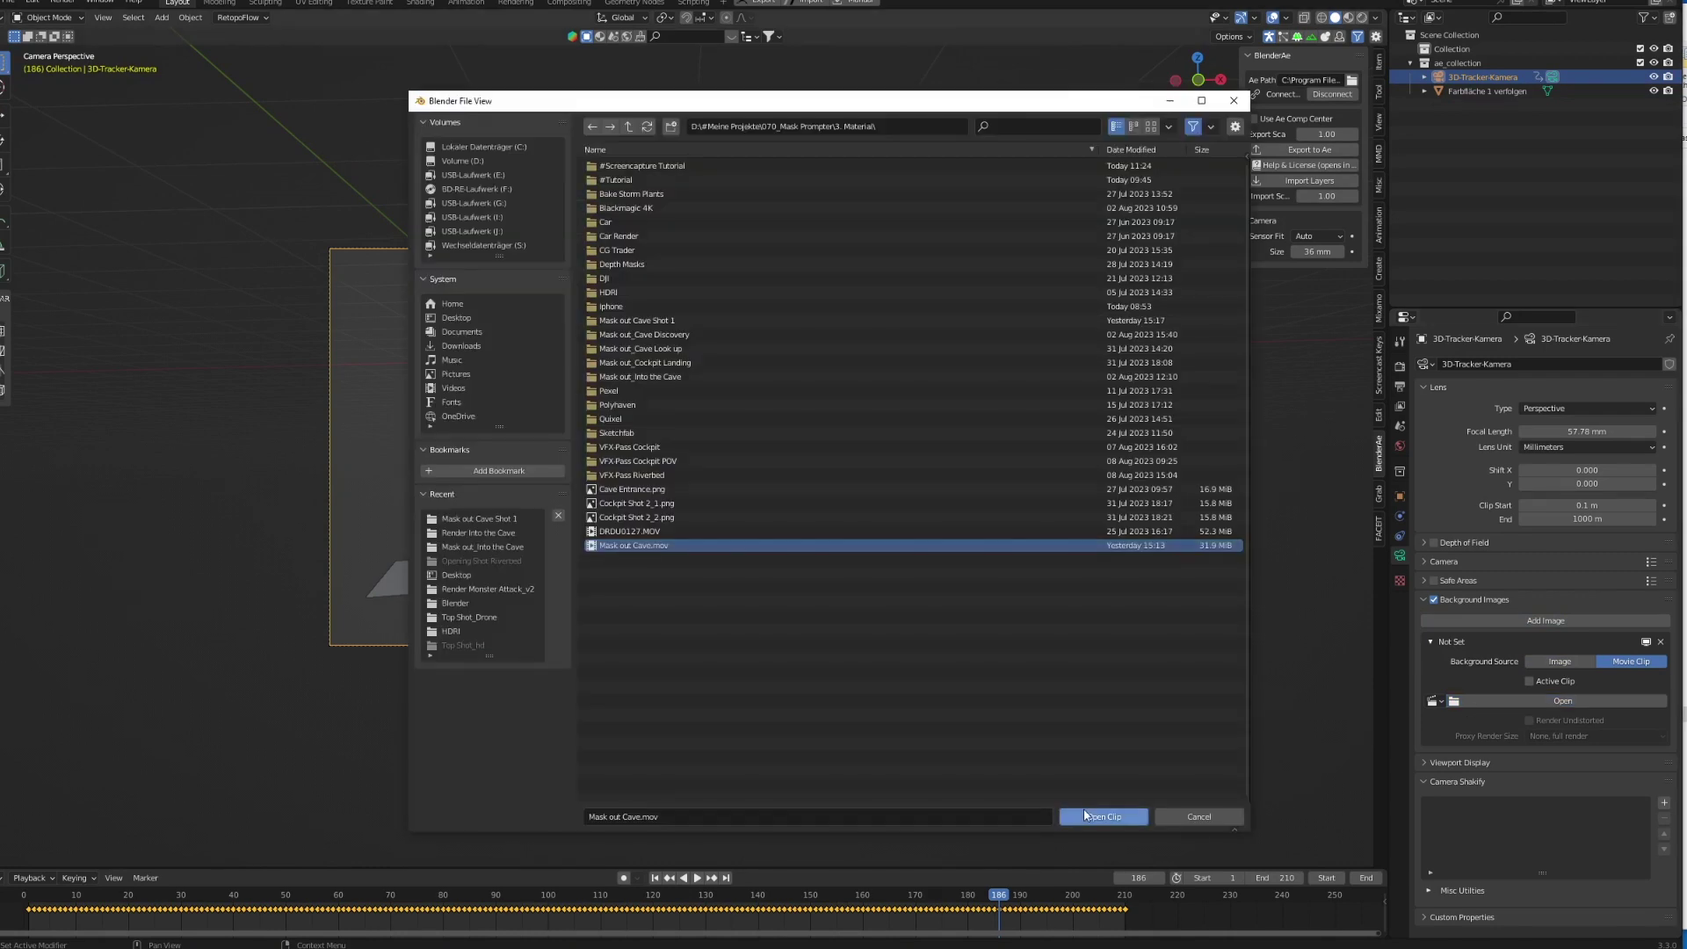
pyautogui.click(1100, 816)
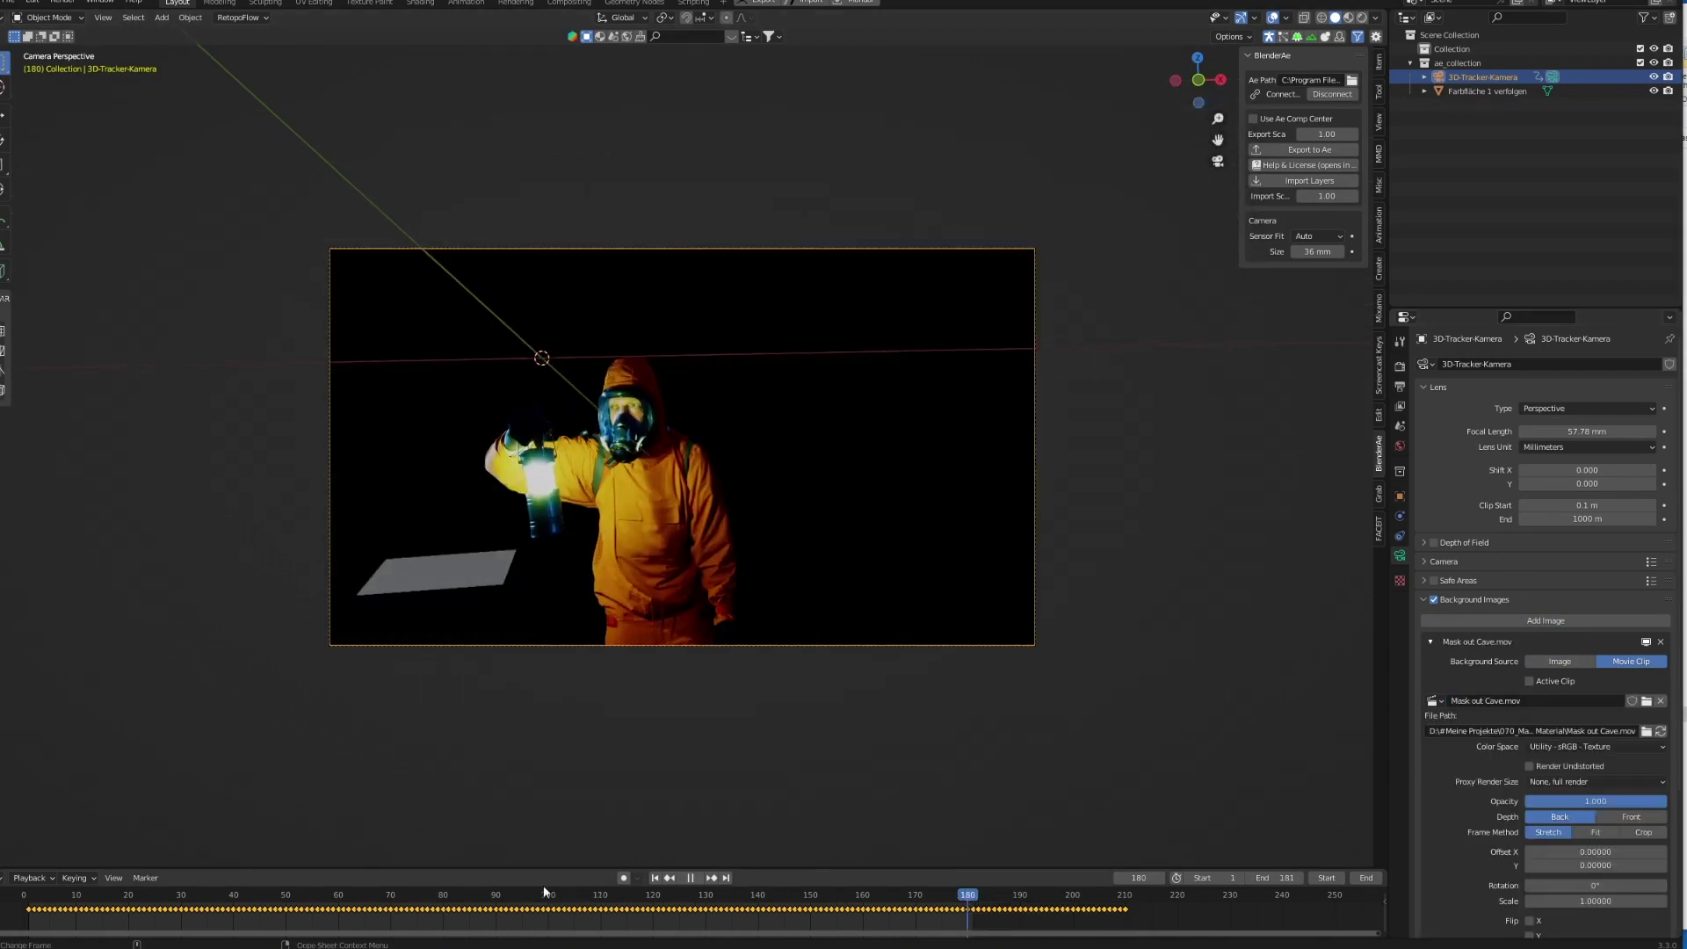
# Step: Scrub back through the camera-tracked footage to check how the tracked plane sticks beside the figure
pyautogui.moveTo(543, 886); pyautogui.dragTo(154, 906)
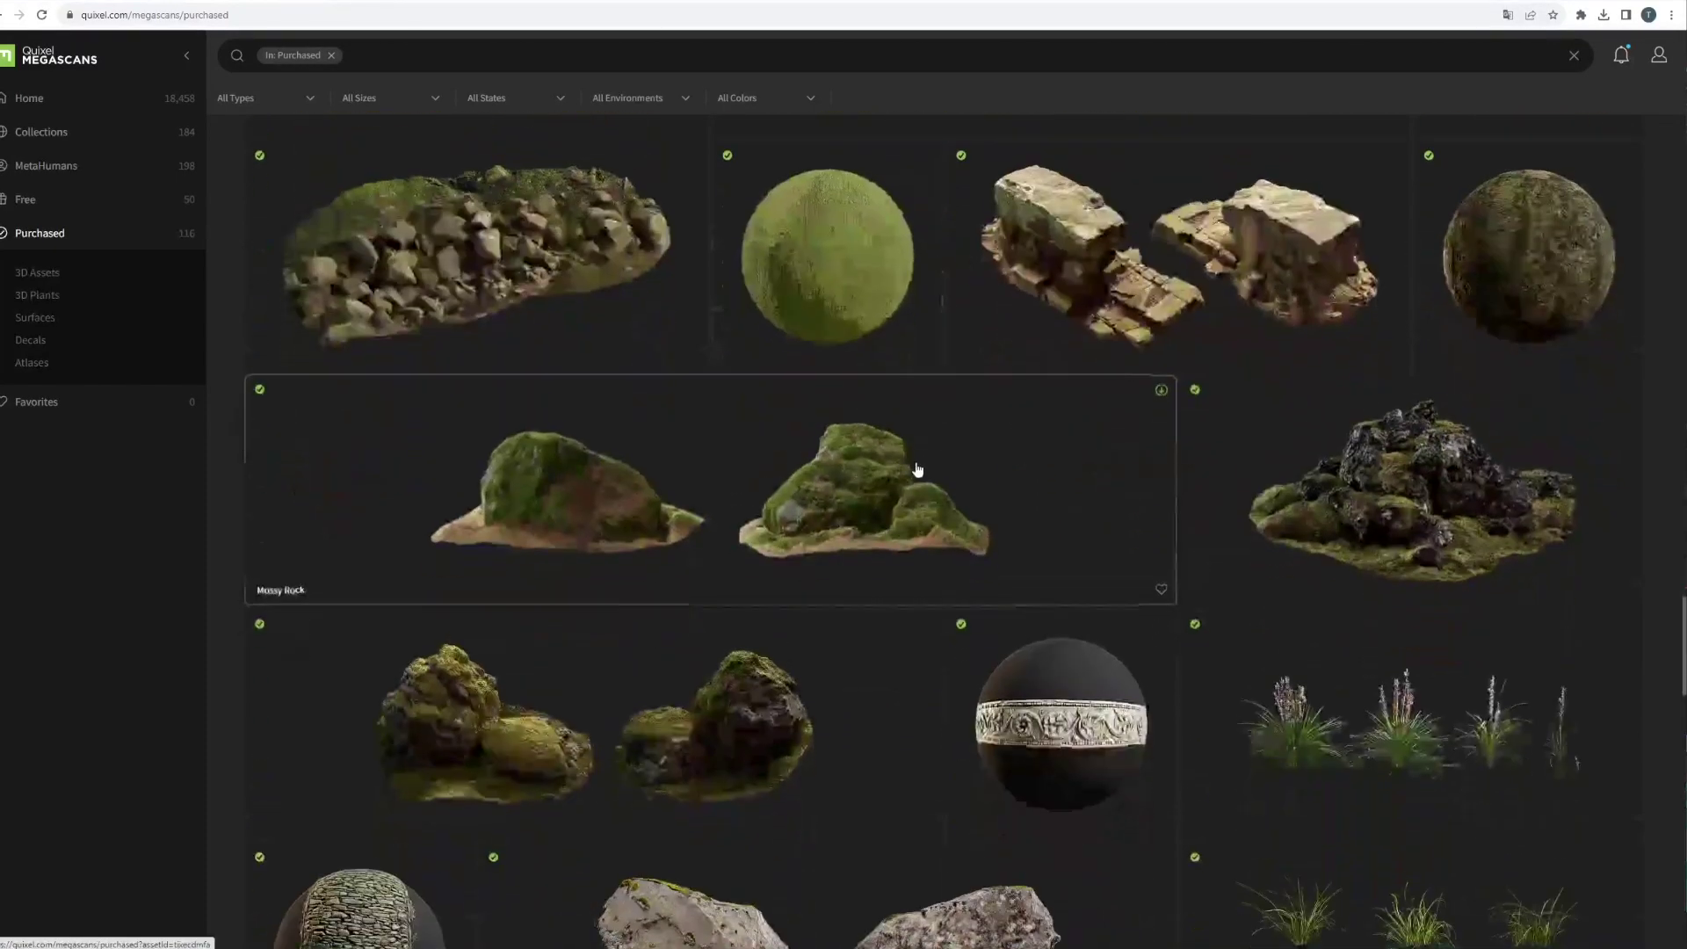
# Step: Switch to the browser, browse the purchased Quixel Megascans rocks, and examine the Alien egg model on Sketchfab from another angle
pyautogui.scroll(-2, 917, 470)
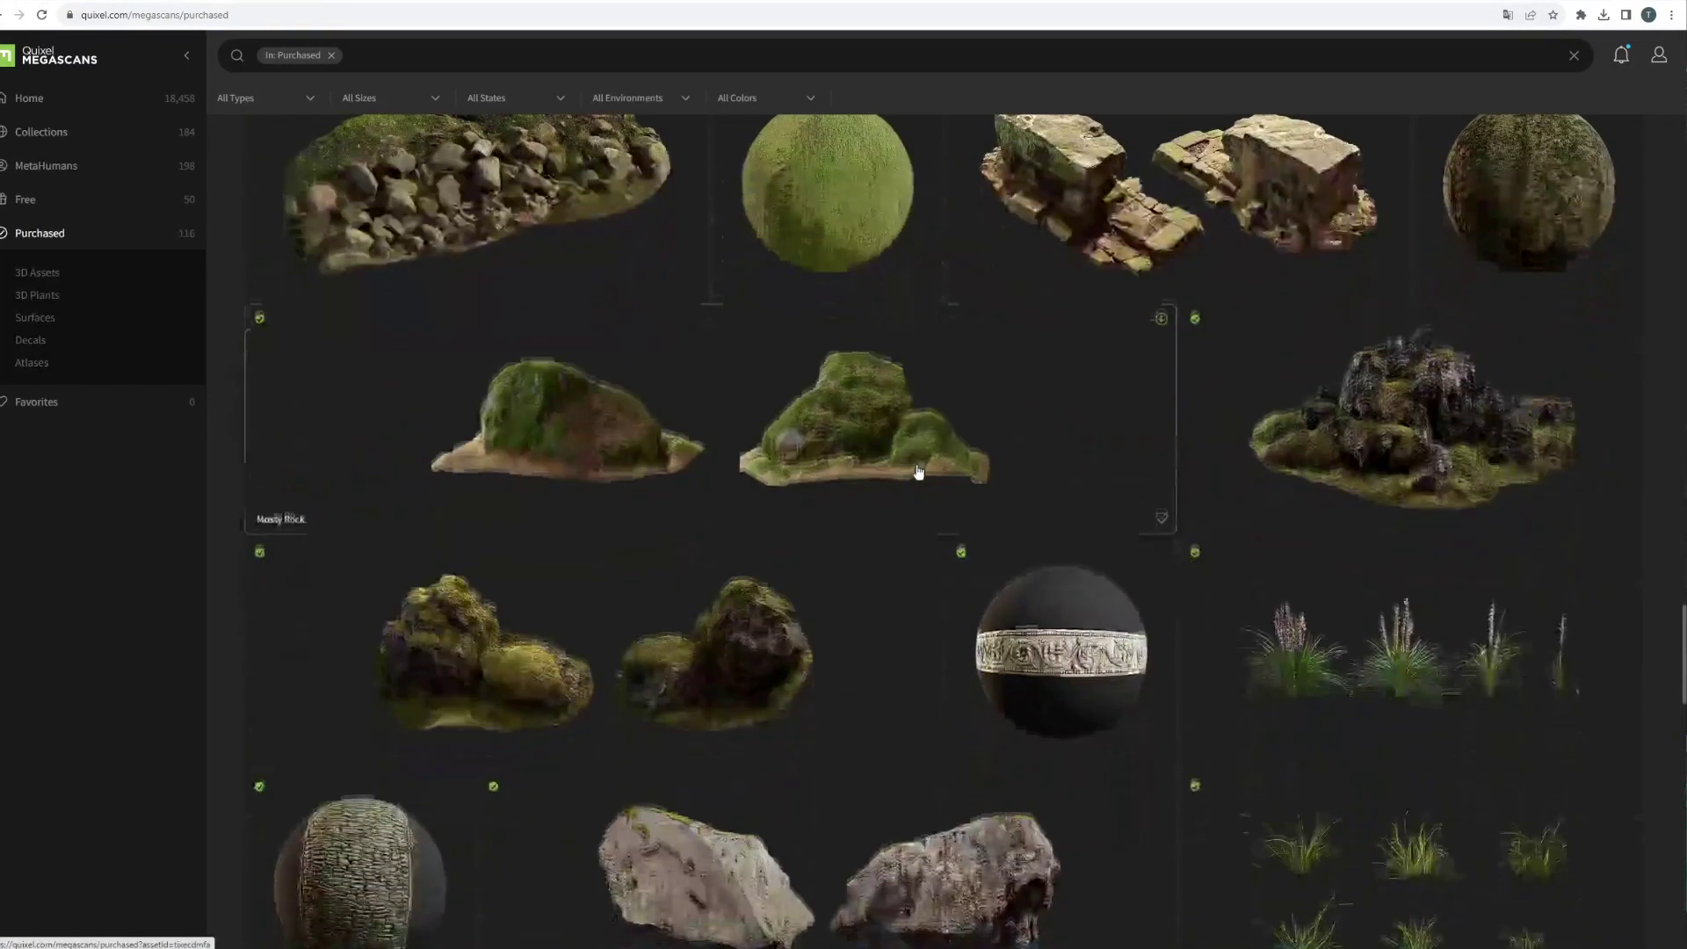
pyautogui.click(801, 563)
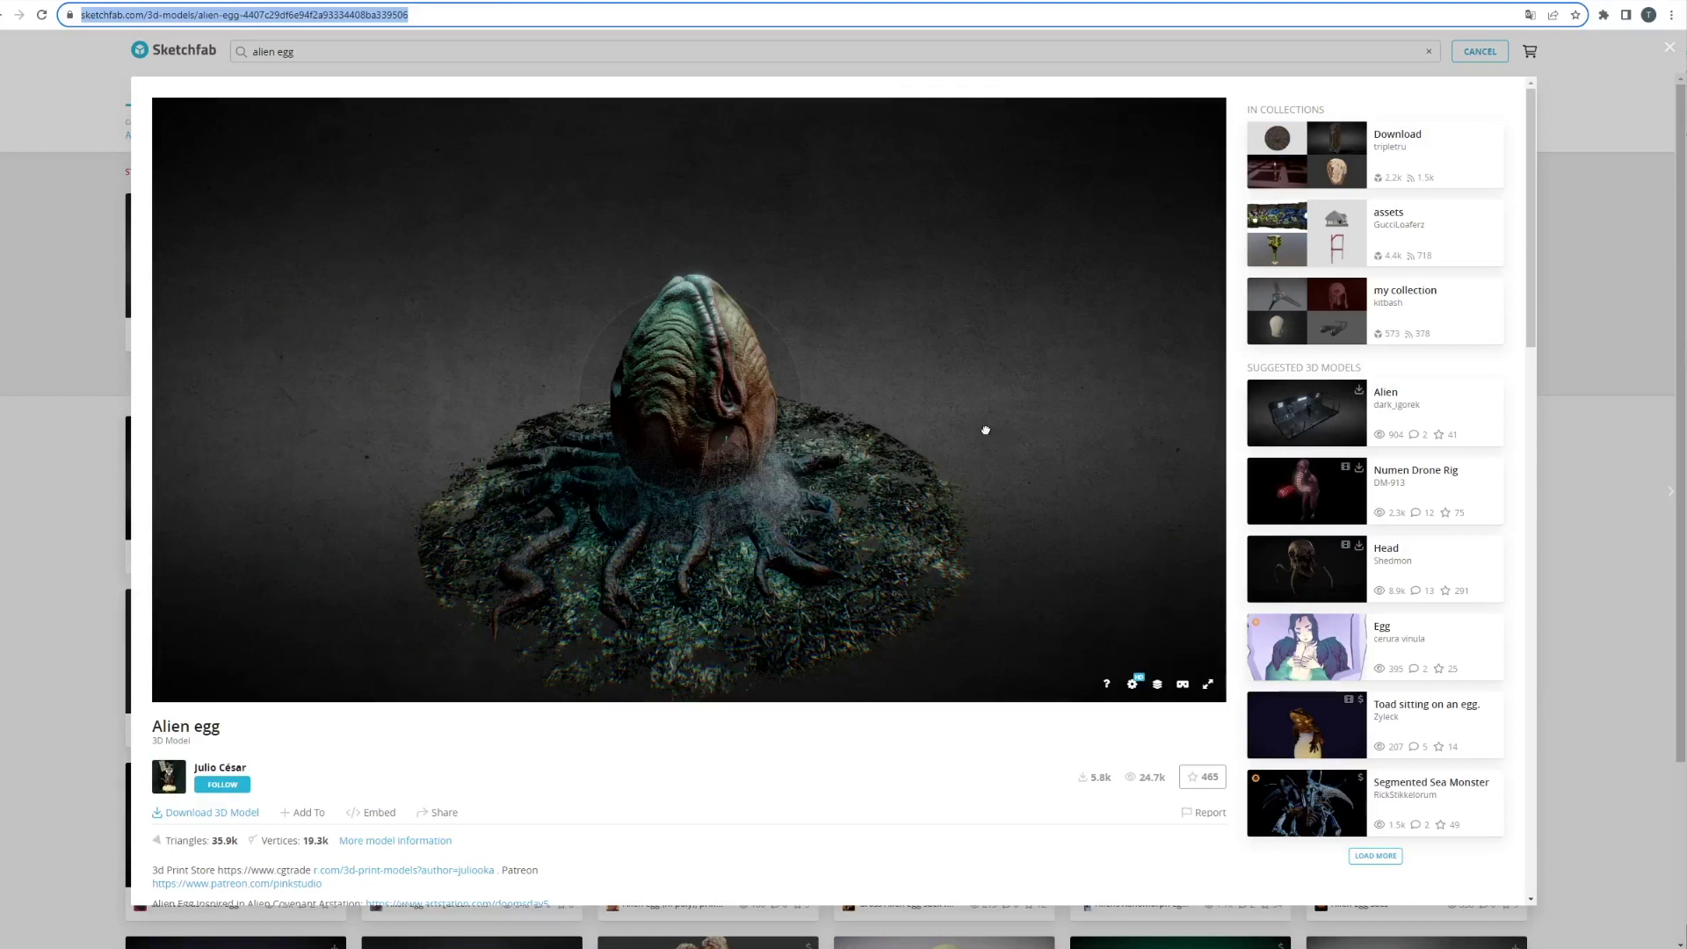
pyautogui.moveTo(985, 430)
pyautogui.mouseDown()
pyautogui.moveTo(879, 403)
pyautogui.moveTo(829, 419)
pyautogui.moveTo(821, 451)
pyautogui.moveTo(900, 452)
pyautogui.moveTo(1037, 404)
pyautogui.mouseUp()
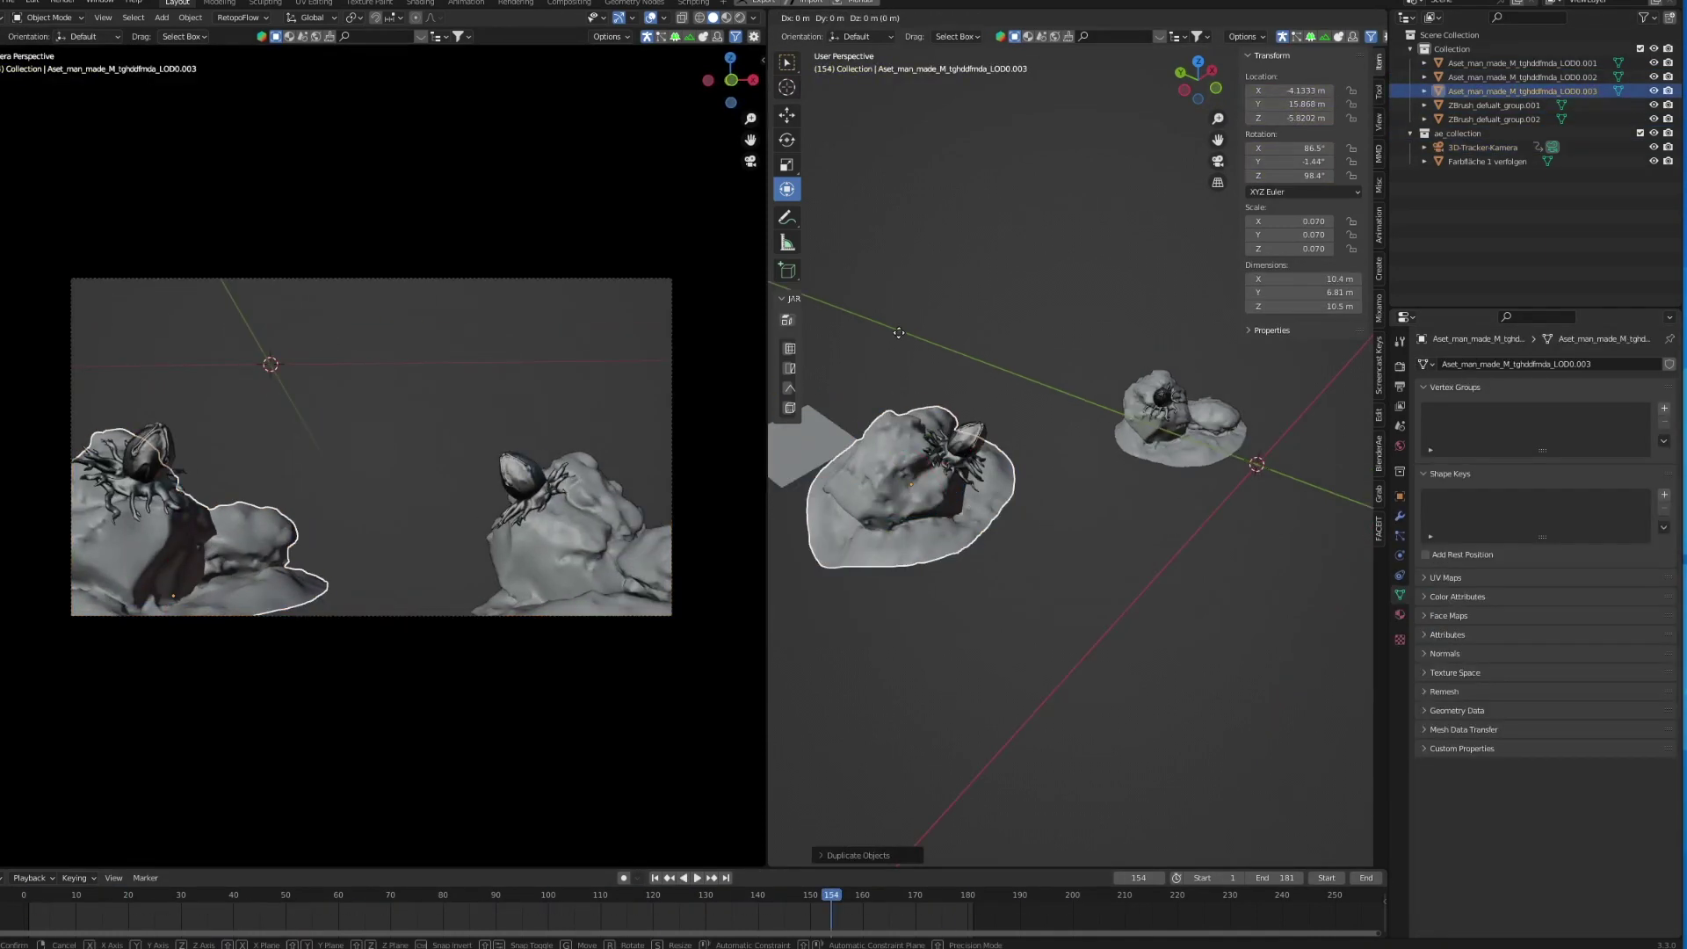
# Step: In Blender, duplicate the mossy rock and move, rotate and scale the copies into upper and right-hand cave walls around the camera view
pyautogui.press('r')
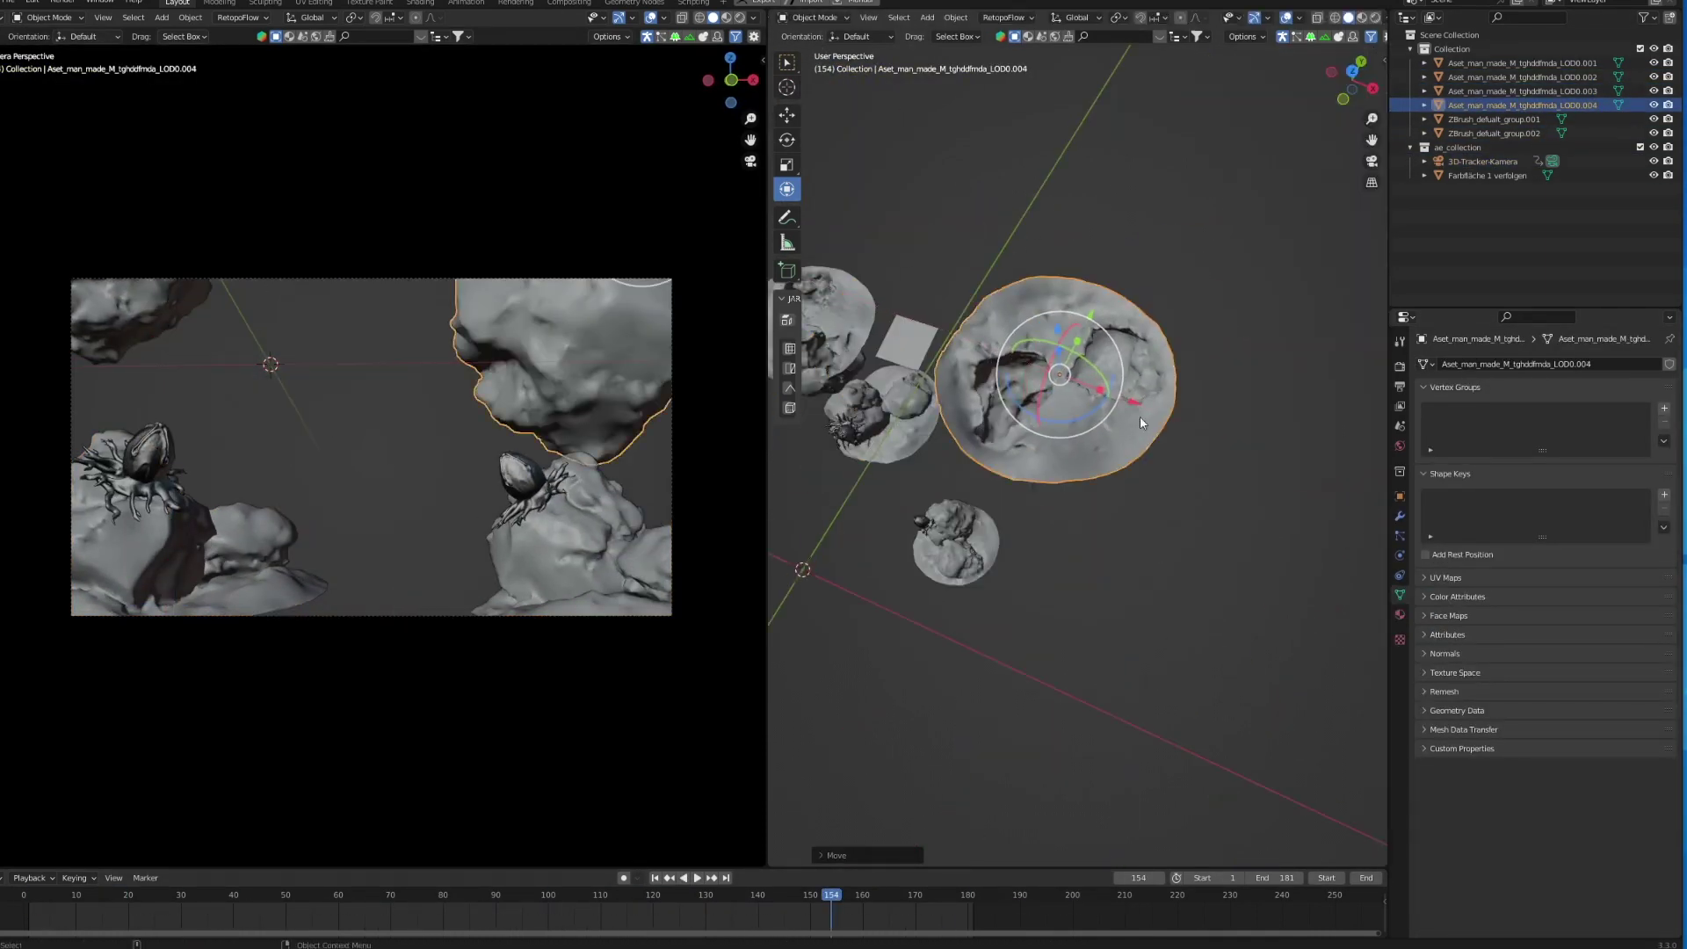
pyautogui.press('g')
pyautogui.click(1216, 480)
pyautogui.hotkey('shift', 'd')
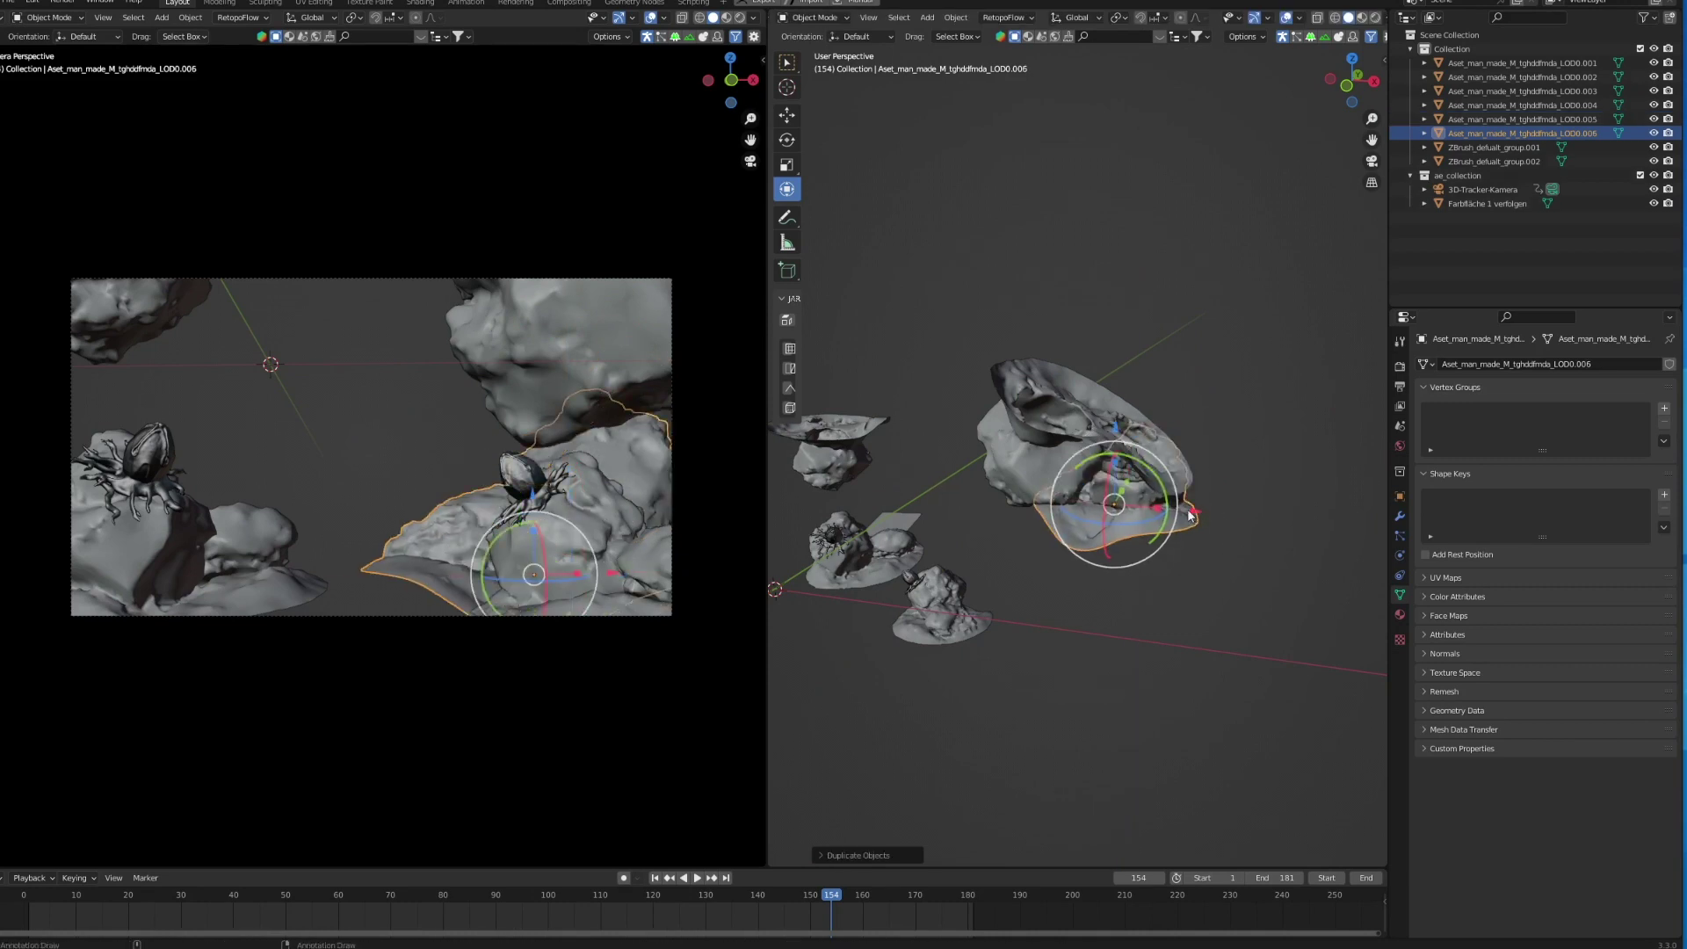
pyautogui.press('s')
pyautogui.press('z')
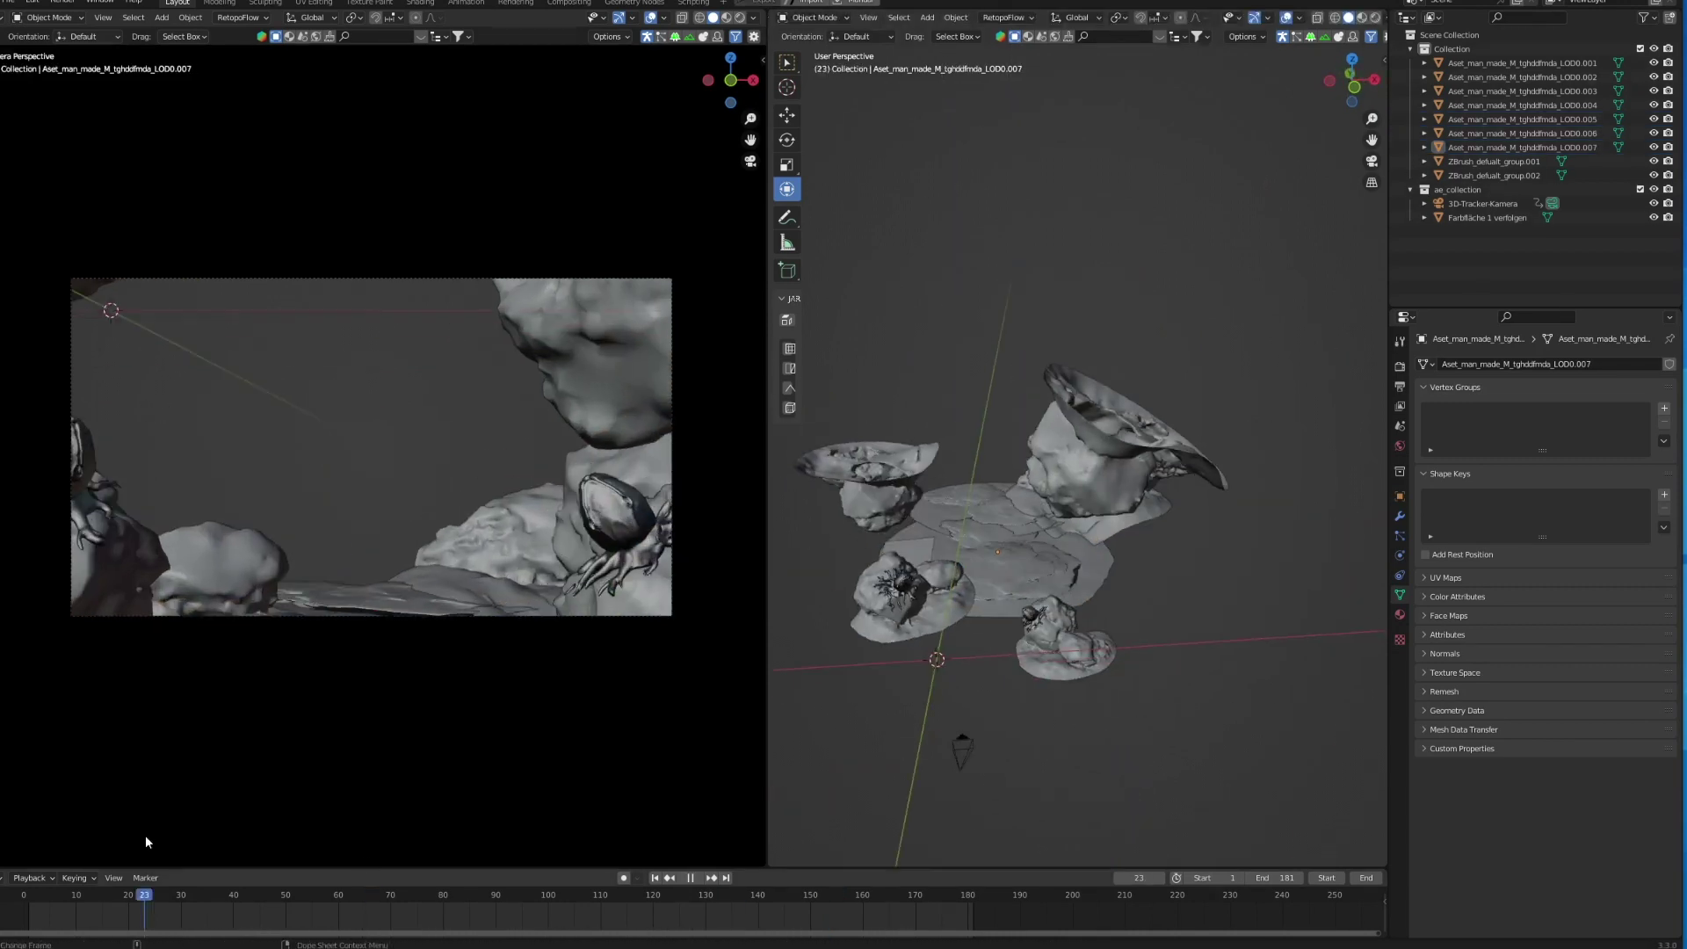
# Step: Add more rock copies around the cave opening, rotating them about Z and scaling them to fill the upper-left ceiling
pyautogui.hotkey('shift', 'd')
pyautogui.click(1106, 446)
pyautogui.press('r')
pyautogui.press('z')
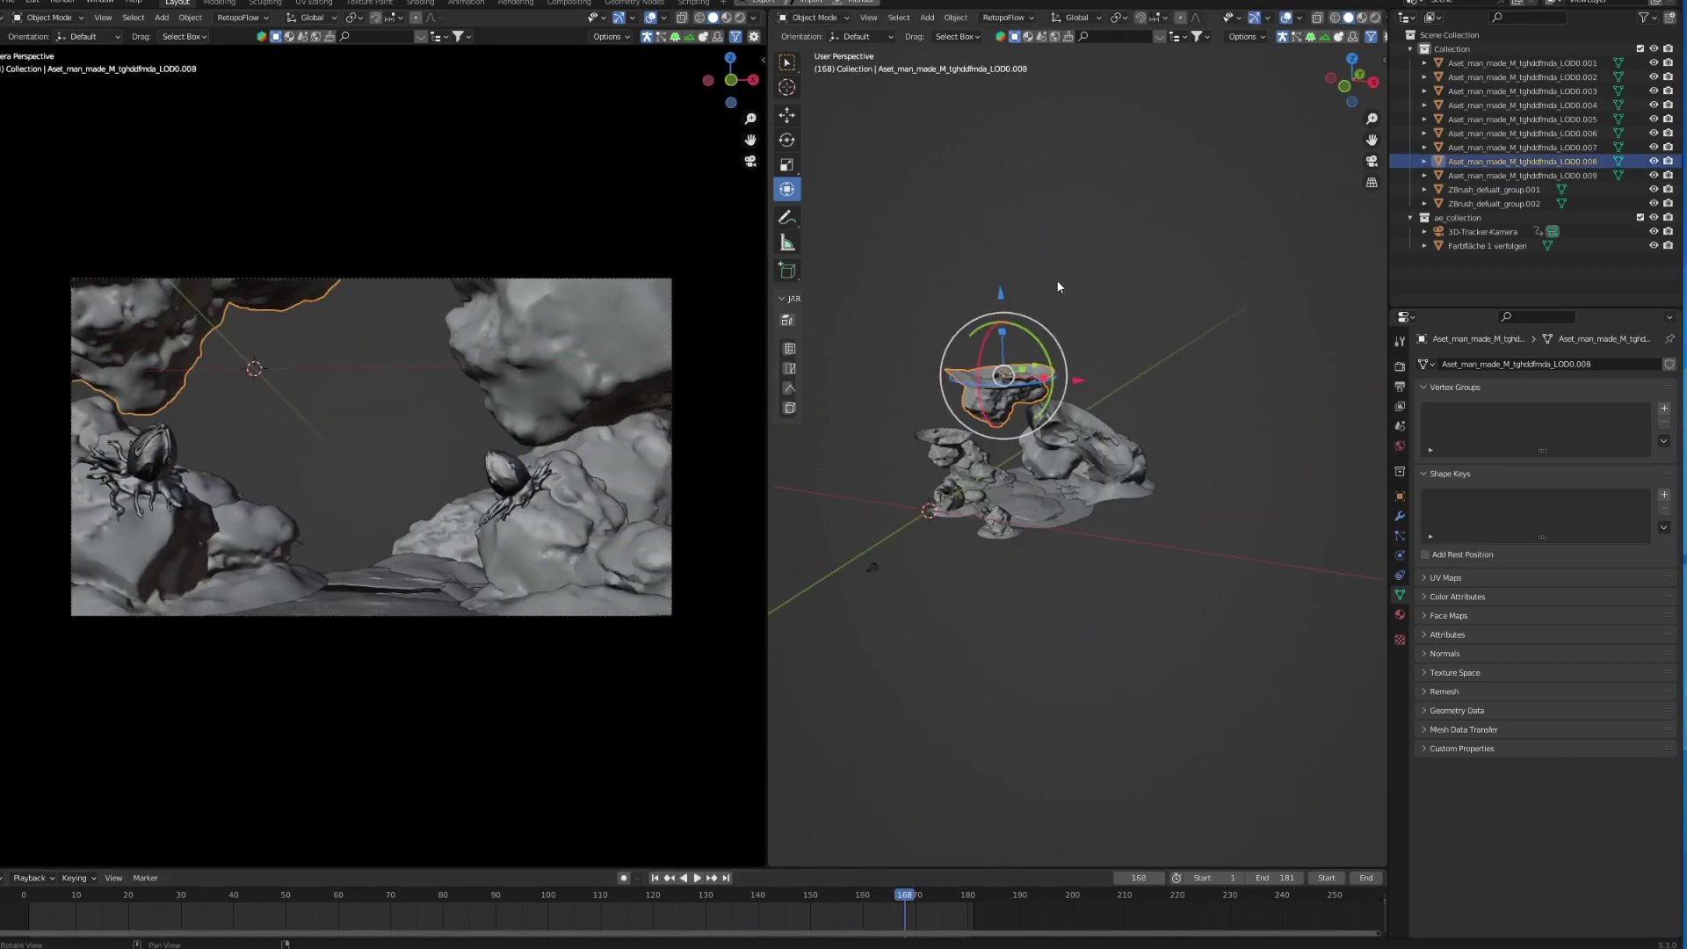
pyautogui.press('s')
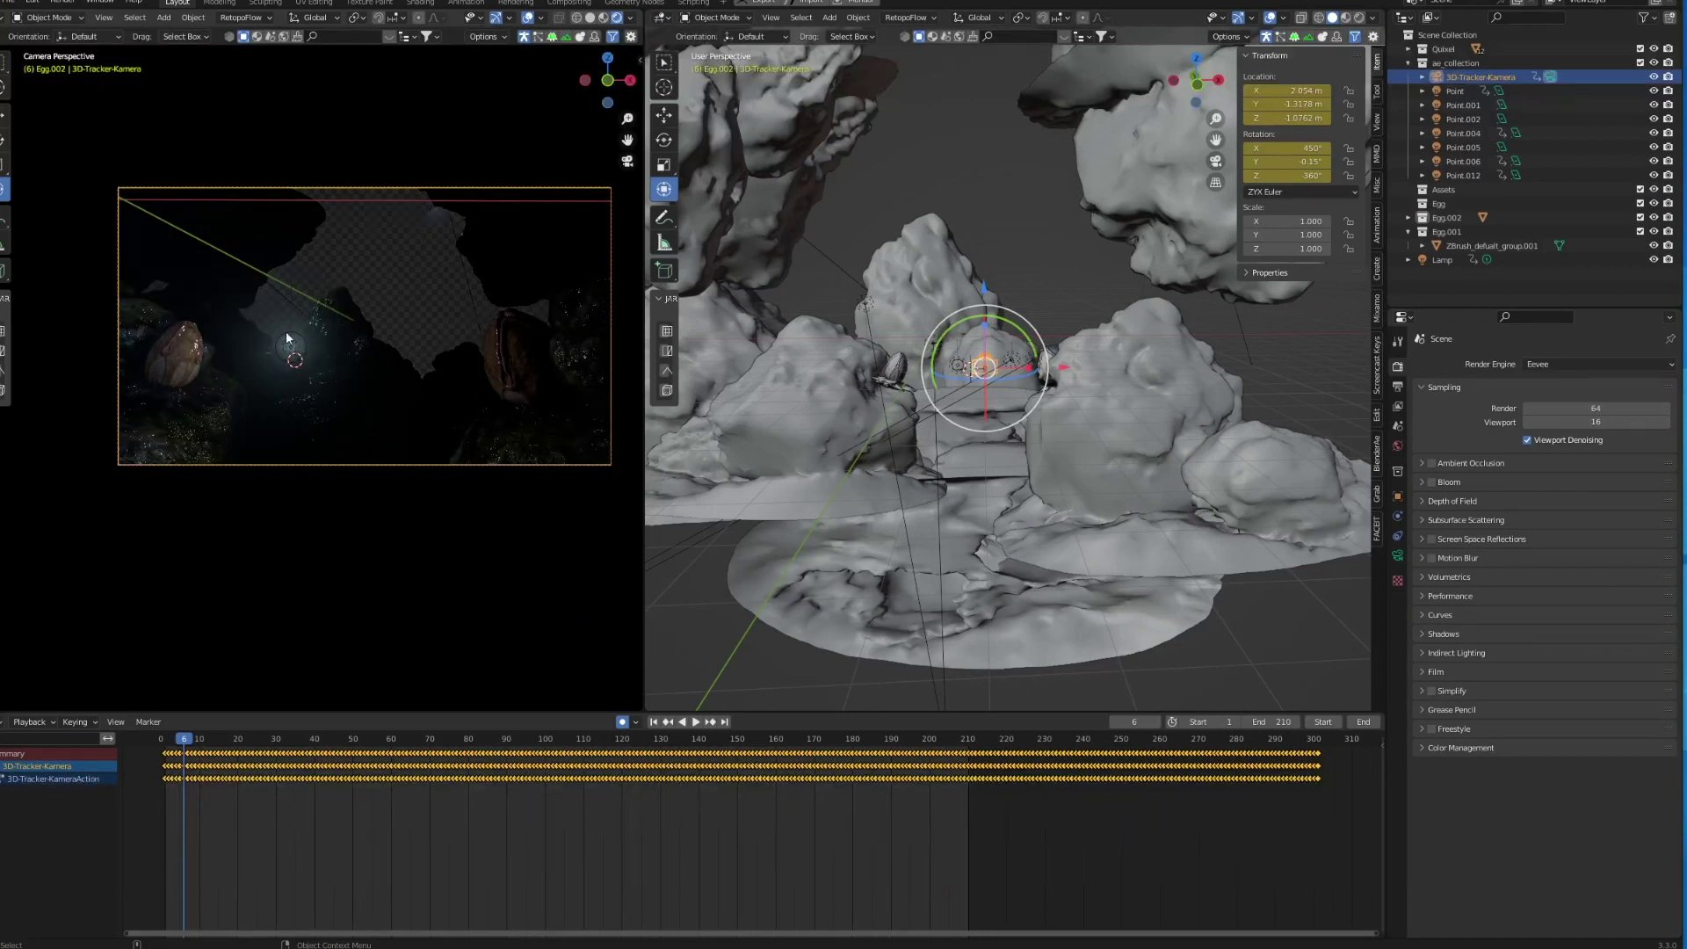
# Step: Widen the rendered camera viewport and play the lit cave shot to examine the moving lamp light and the eggs
pyautogui.scroll(2, 339, 365)
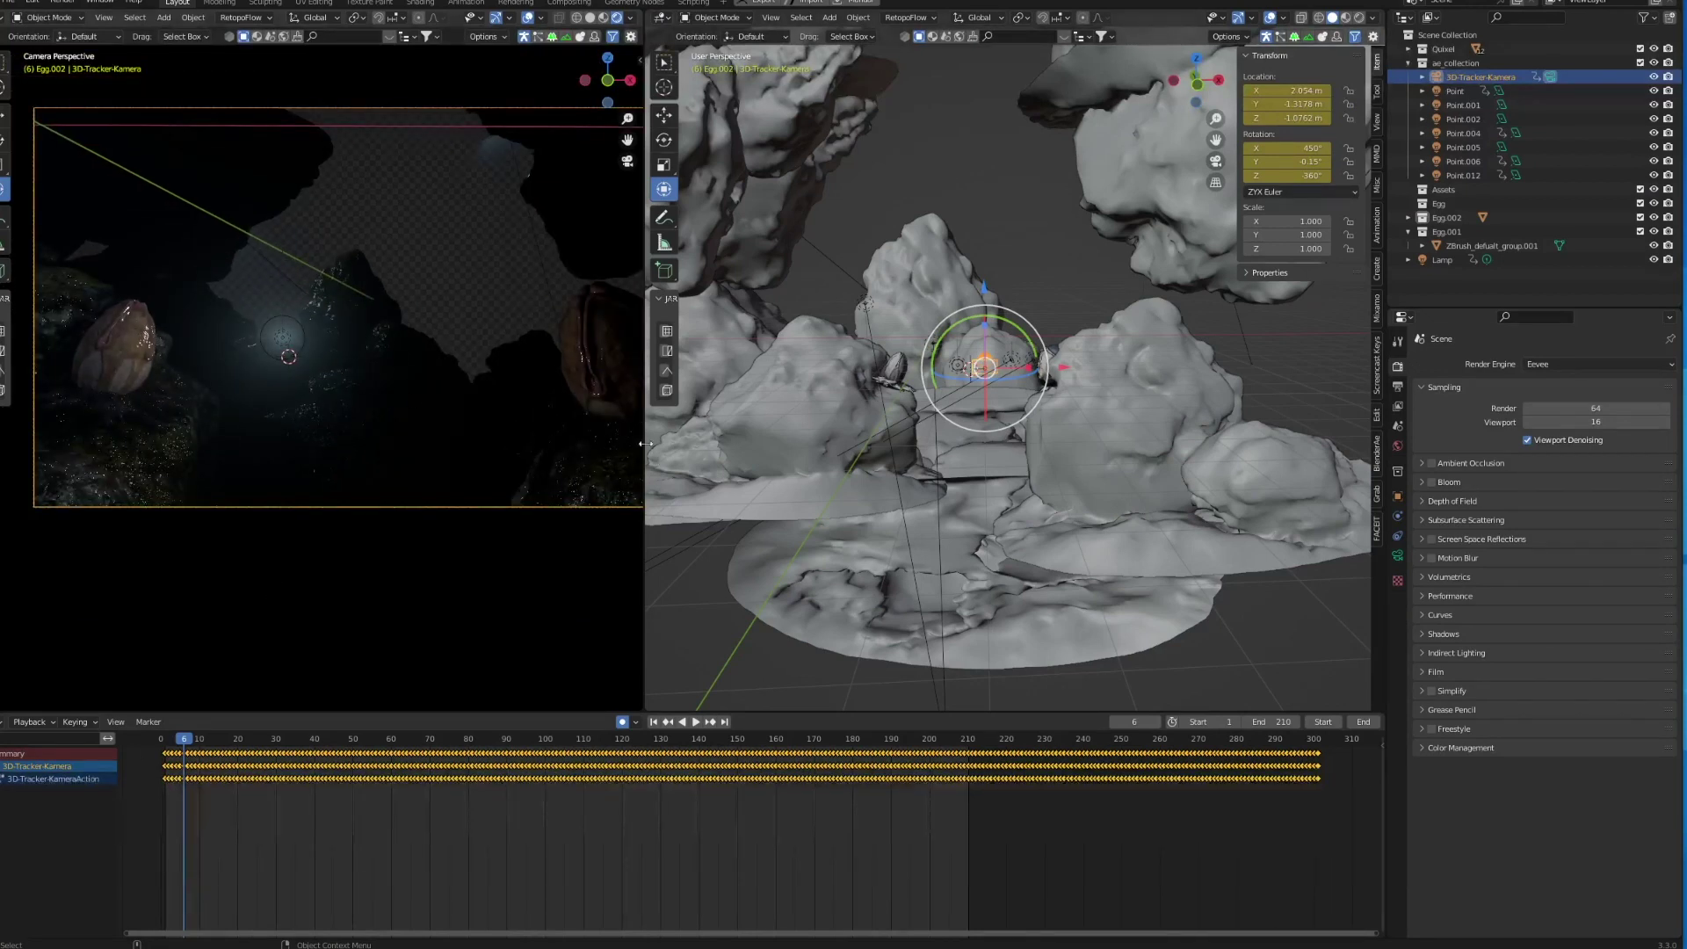
pyautogui.moveTo(644, 430); pyautogui.dragTo(1110, 429)
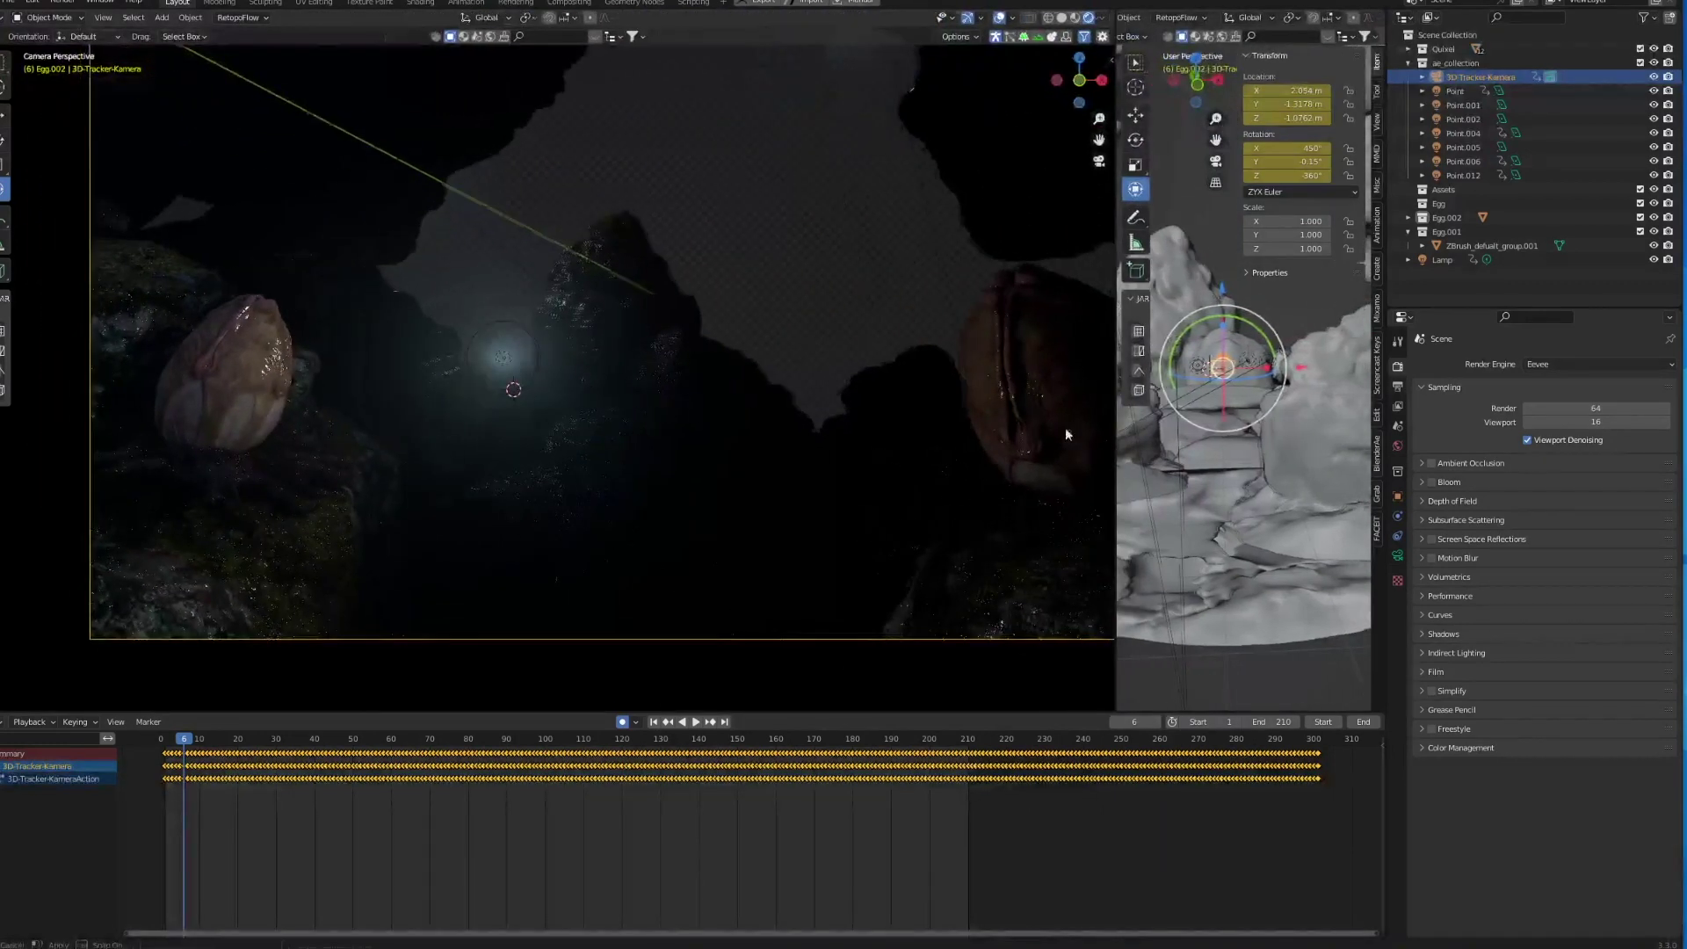
pyautogui.press('Home')
pyautogui.scroll(2, 788, 367)
pyautogui.keyDown('shift'); pyautogui.moveTo(745, 364); pyautogui.dragTo(650, 404, button='middle'); pyautogui.keyUp('shift')
pyautogui.moveTo(197, 744)
pyautogui.mouseDown()
pyautogui.moveTo(848, 788)
pyautogui.moveTo(166, 739)
pyautogui.mouseUp()
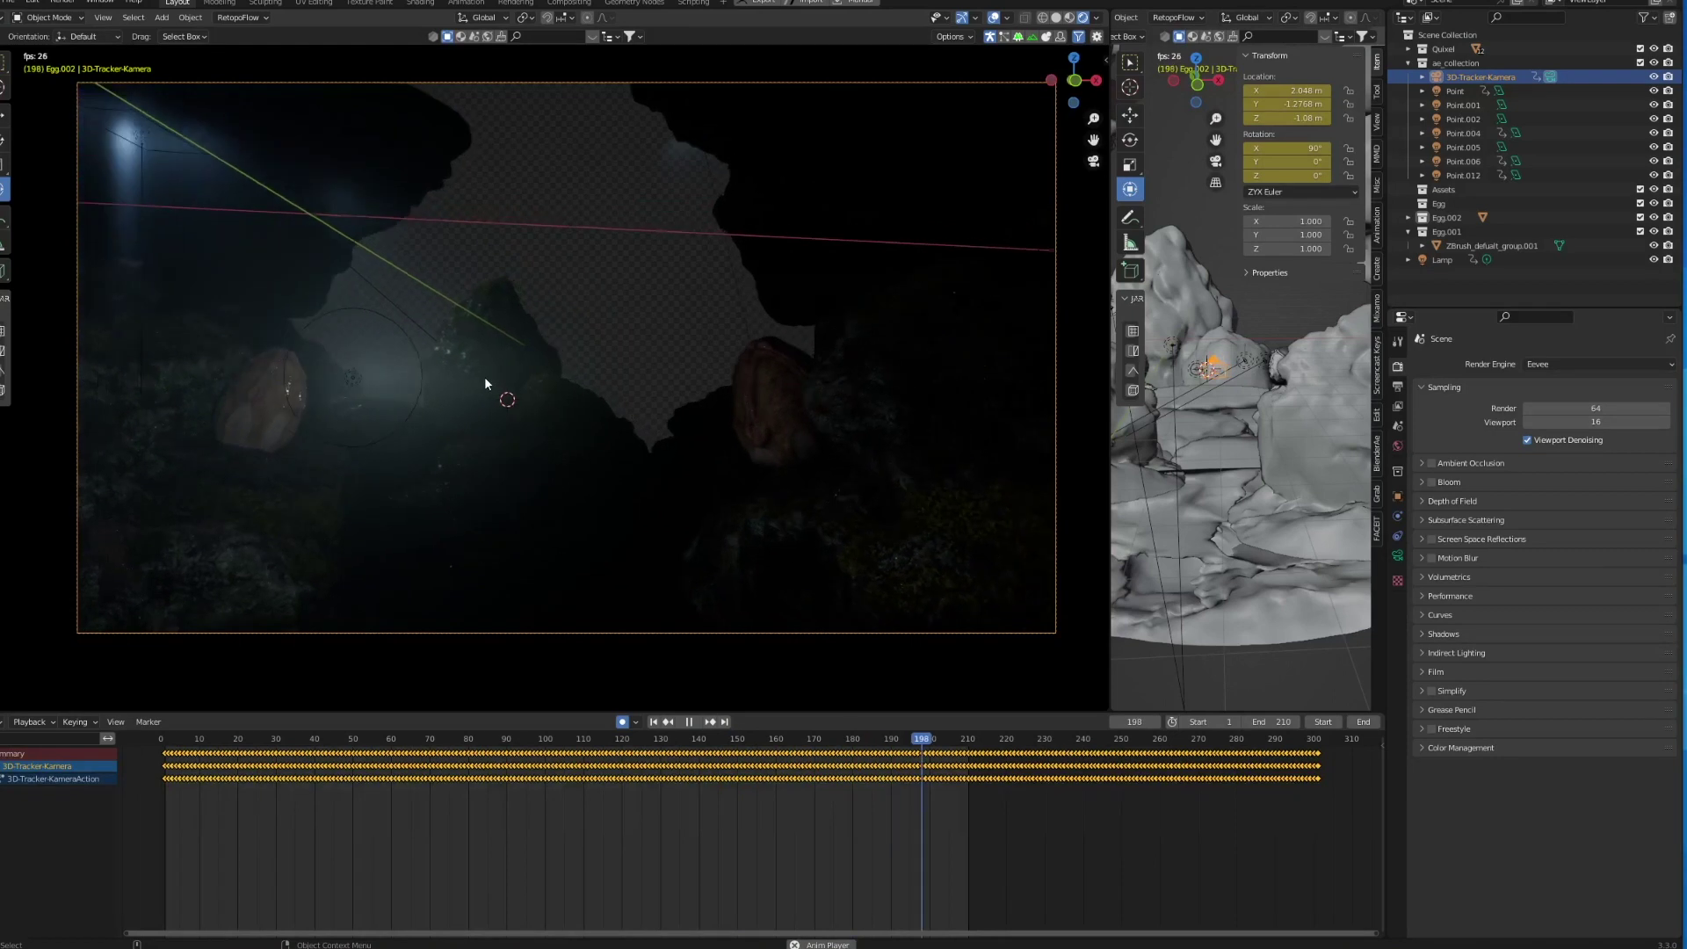
pyautogui.click(221, 391)
pyautogui.press('space')
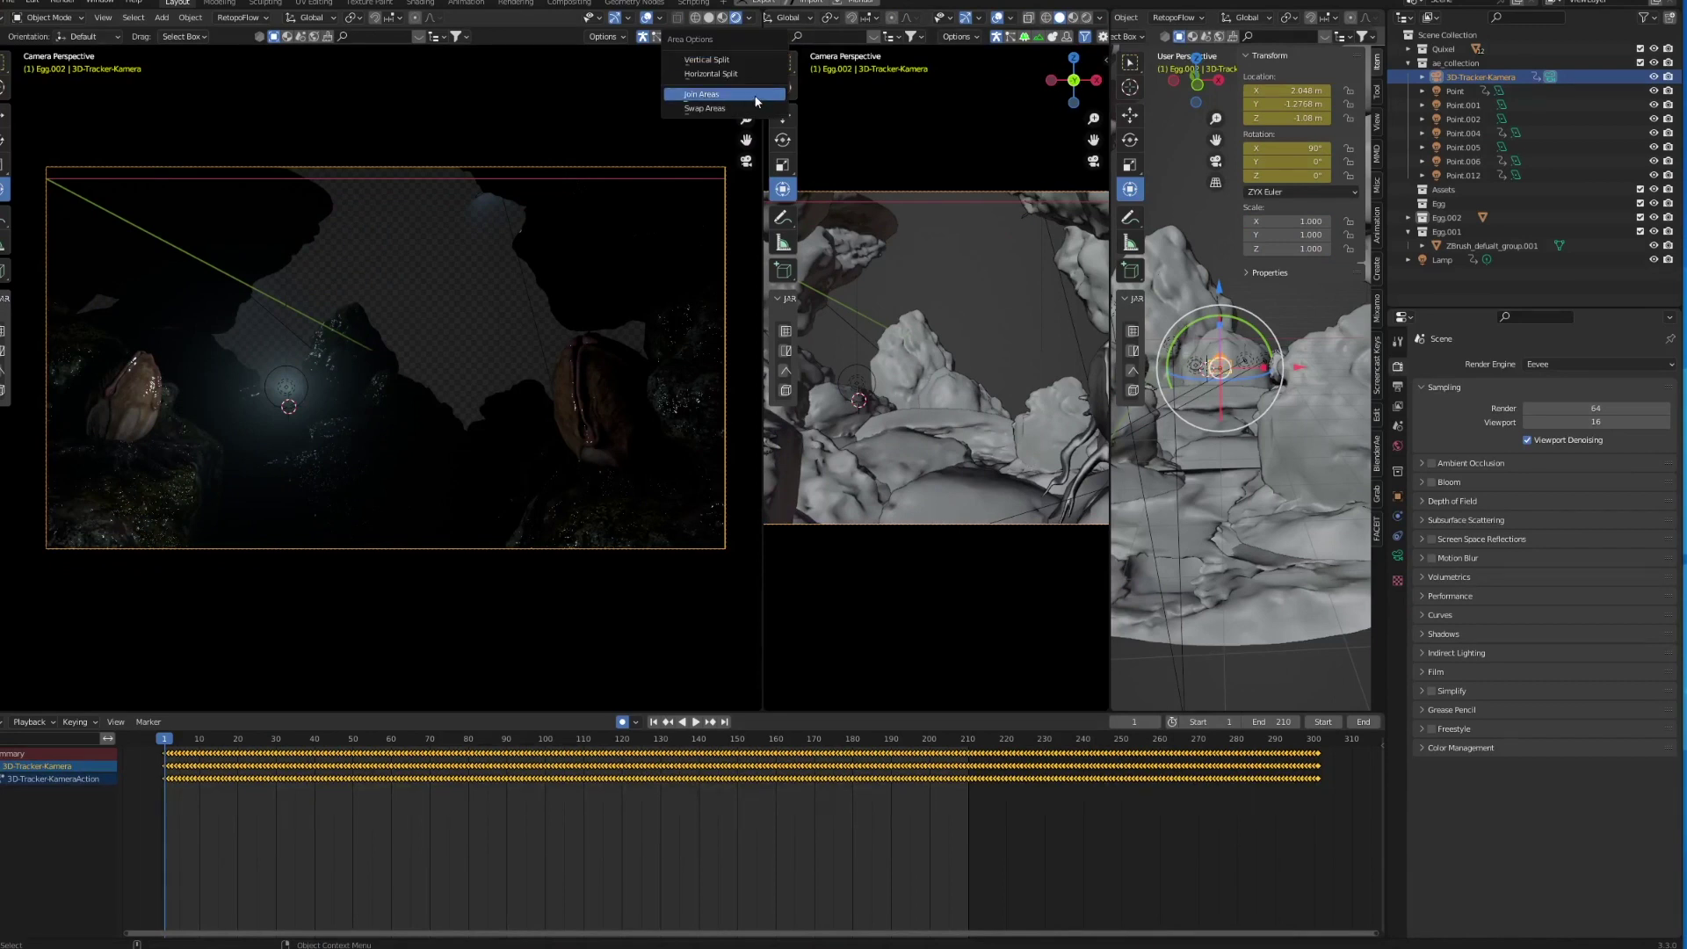
# Step: Join the surplus viewport areas, enlarge the second area and turn it into a Shader Editor
pyautogui.click(756, 99)
pyautogui.click(879, 176)
pyautogui.moveTo(1110, 42); pyautogui.dragTo(494, 43)
pyautogui.click(514, 18)
pyautogui.click(557, 152)
# Step: Set the world's Volume Scatter density to 0.04
pyautogui.scroll(-4, 881, 358)
pyautogui.click(44, 396)
pyautogui.scroll(-1, 1012, 430)
pyautogui.click(976, 491)
pyautogui.write('0.04')
pyautogui.press('Return')
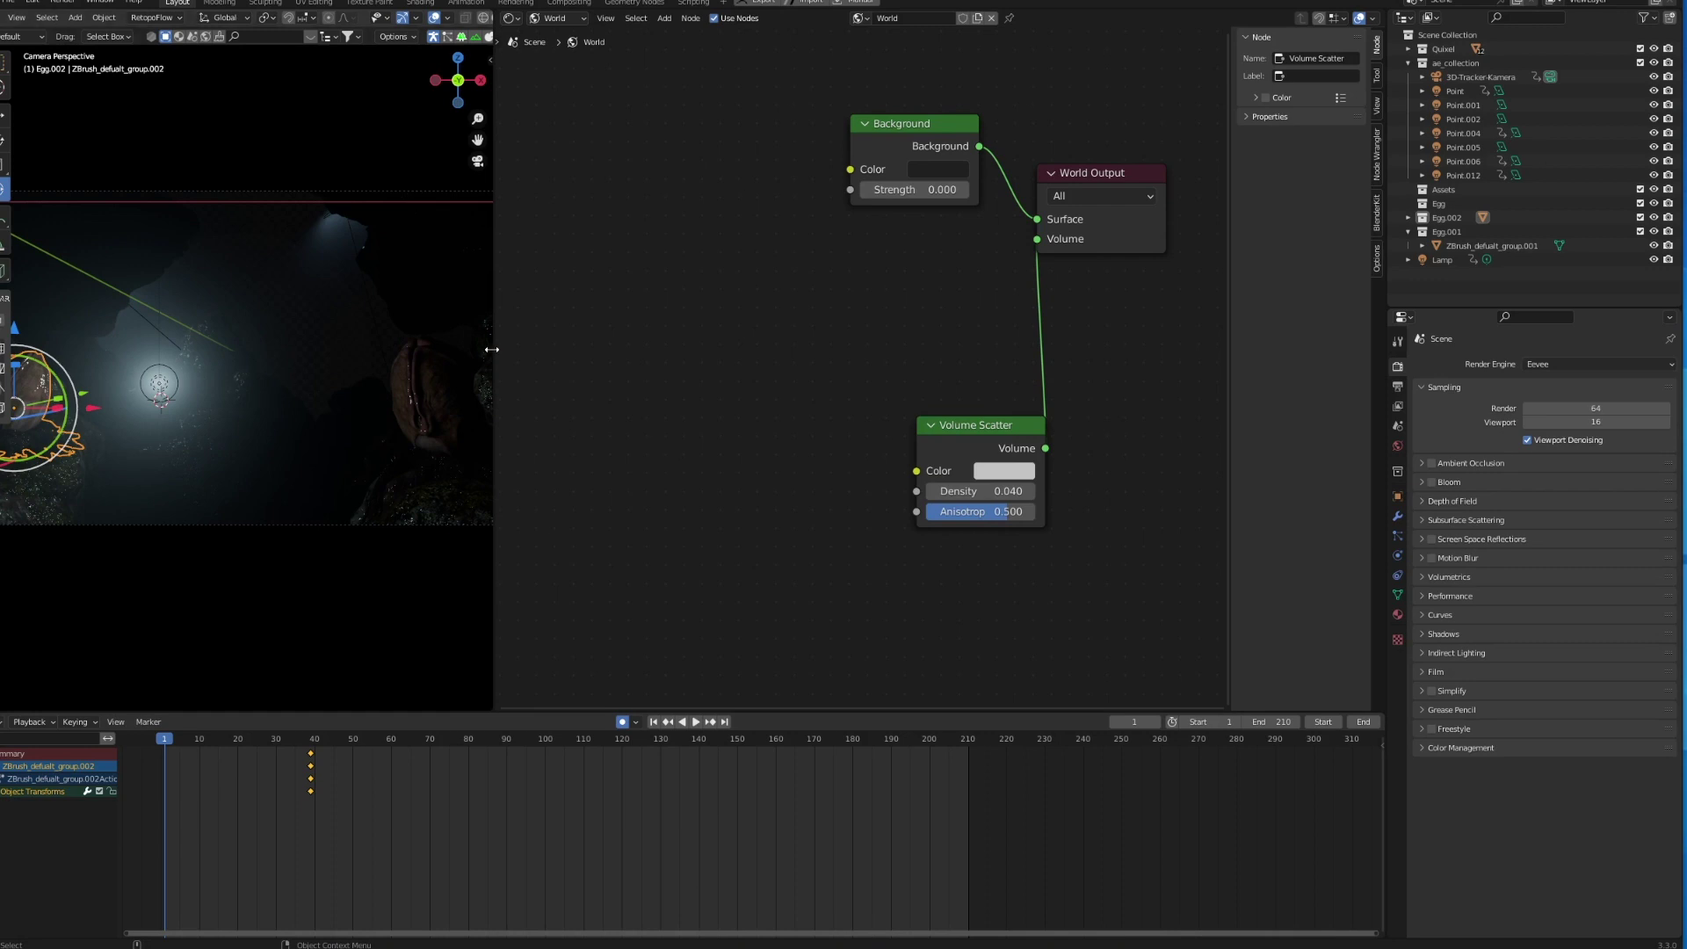
# Step: Widen the camera view beside the world nodes and preview the volumetric fog through the shot
pyautogui.moveTo(492, 349); pyautogui.dragTo(758, 343)
pyautogui.press('t')
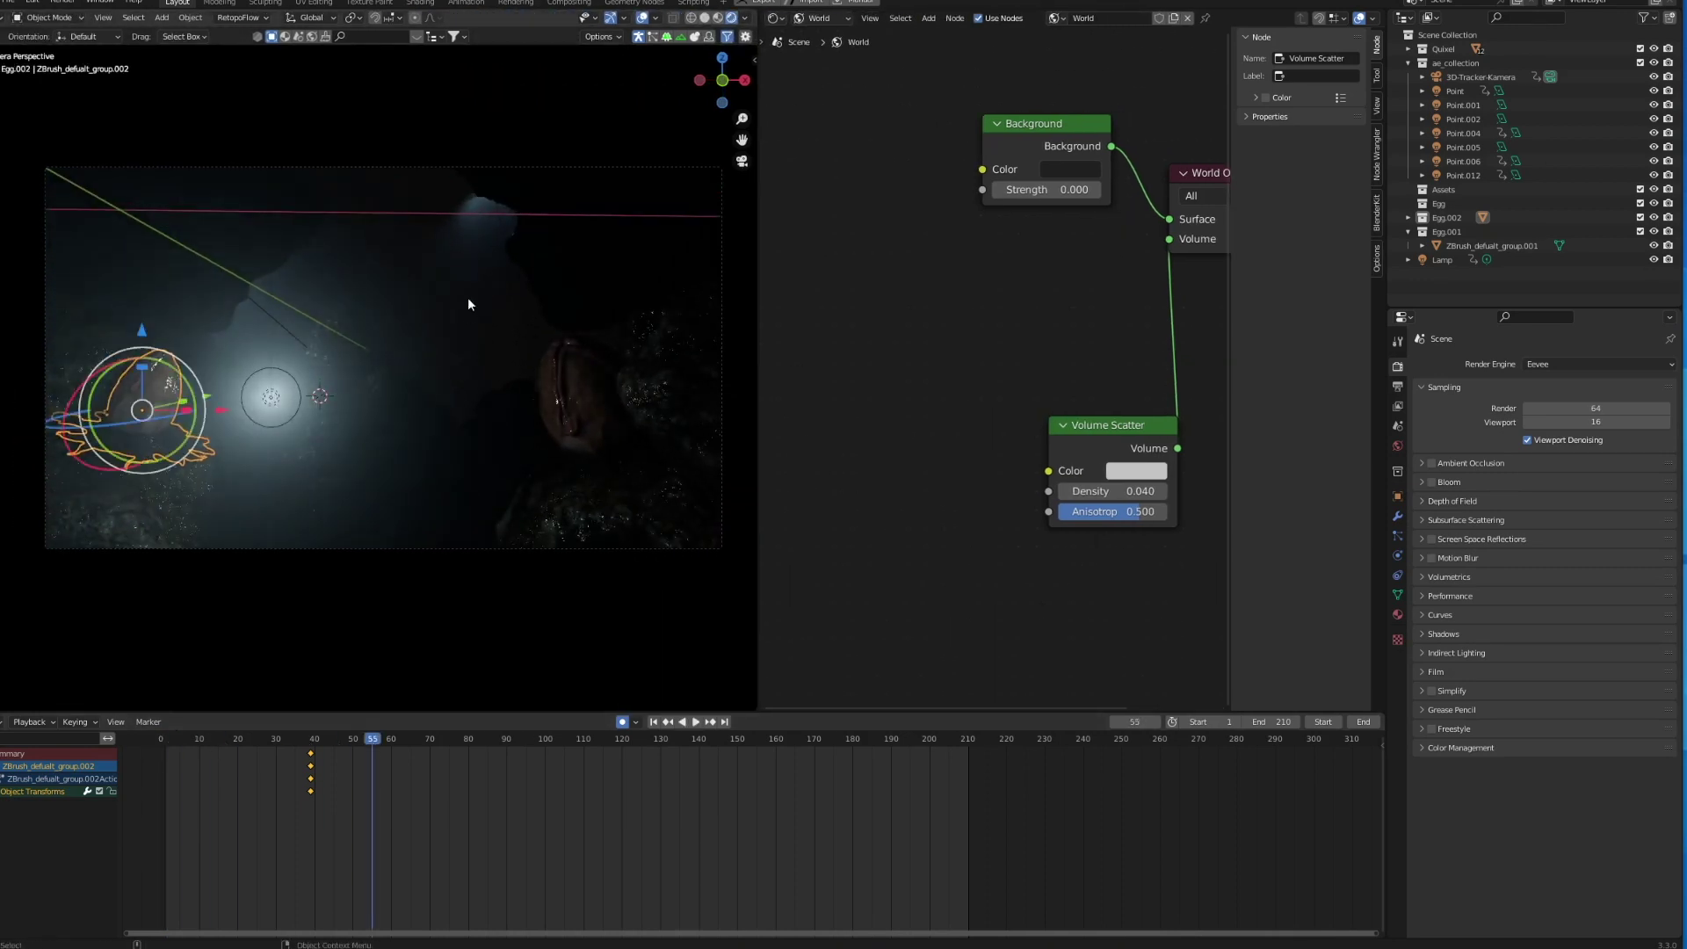
pyautogui.press('Escape')
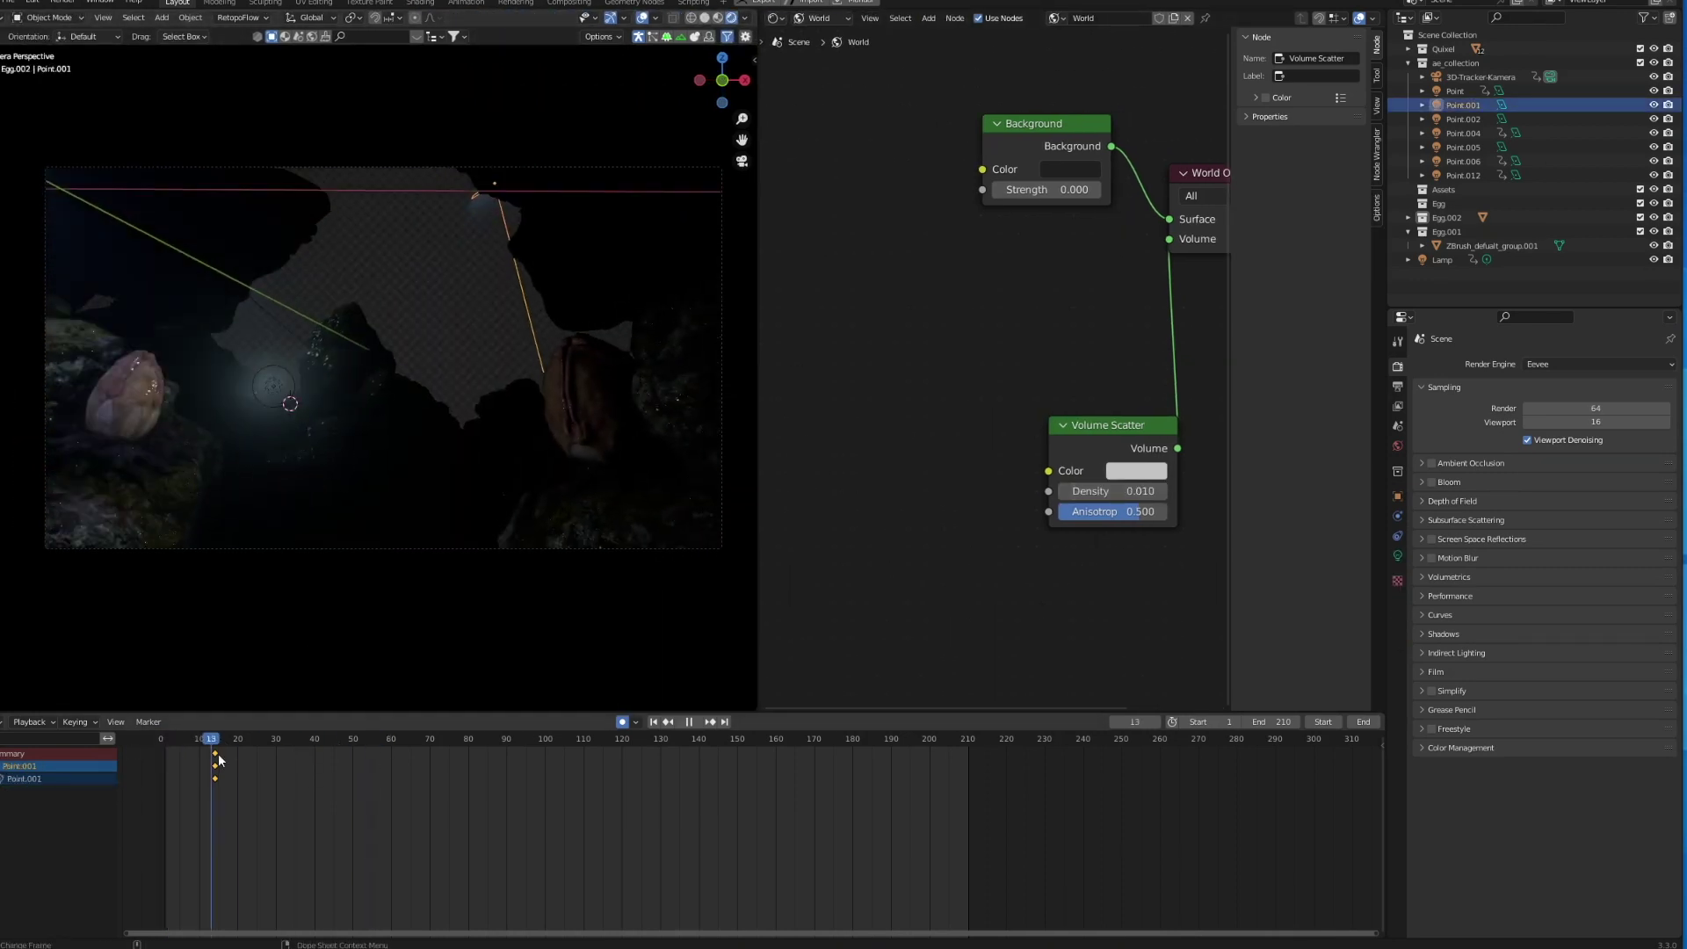
# Step: Show the right egg's object material in the Shader Editor and frame its whole node tree
pyautogui.click(824, 34)
pyautogui.click(562, 399)
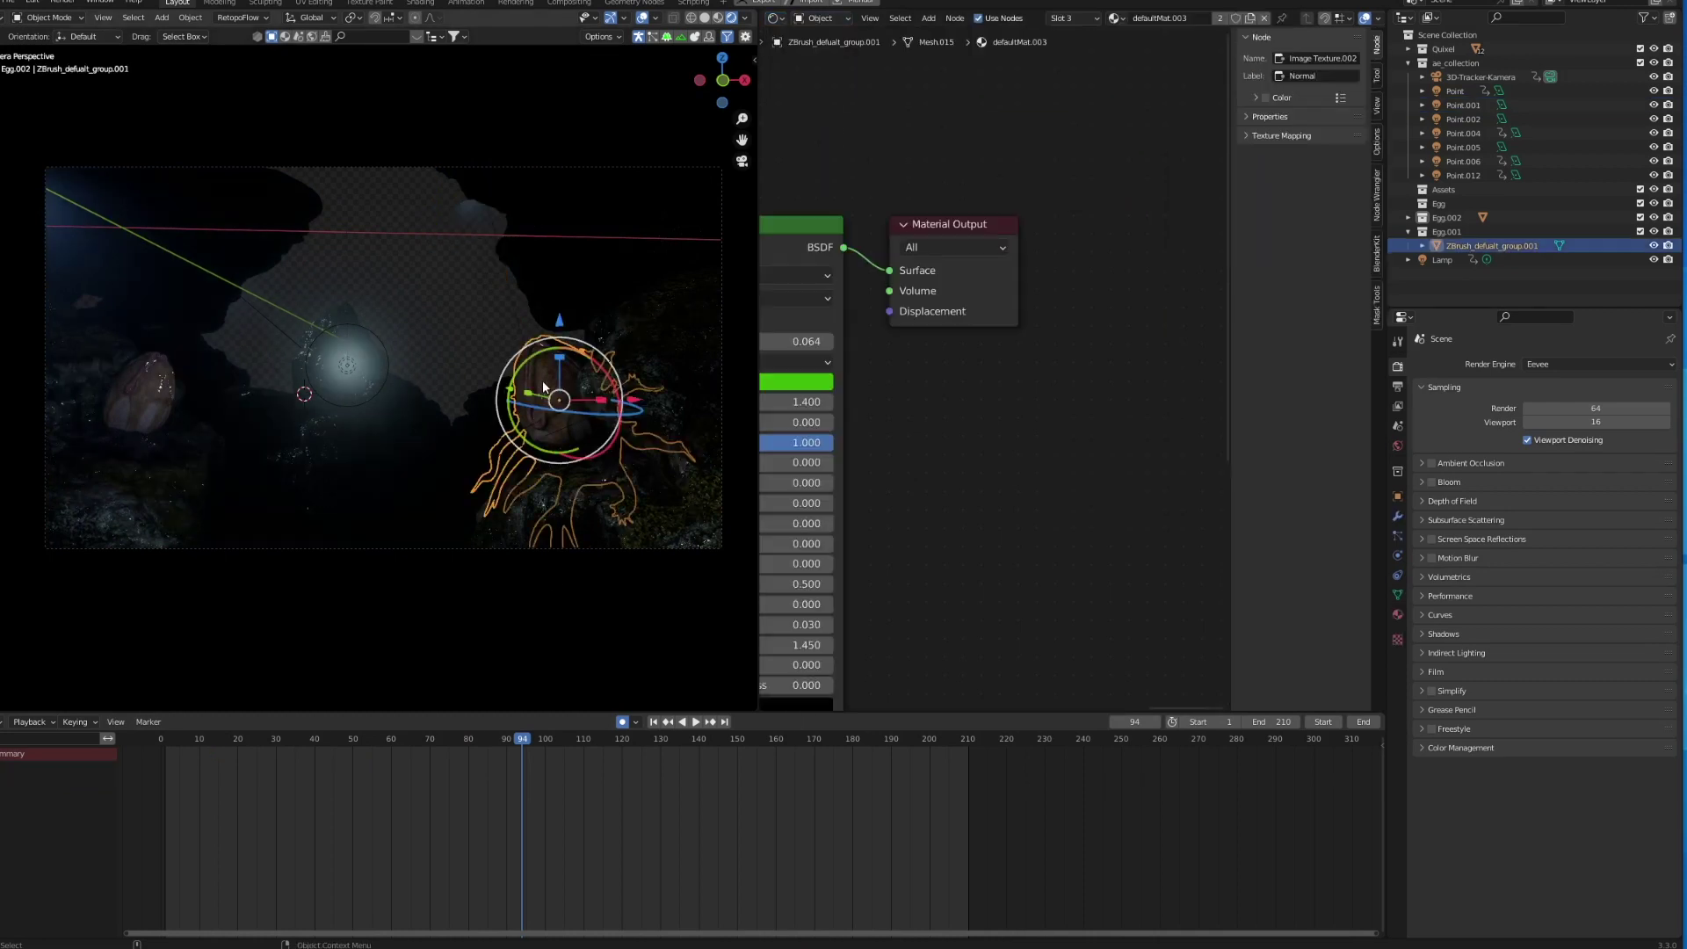
pyautogui.press('Home')
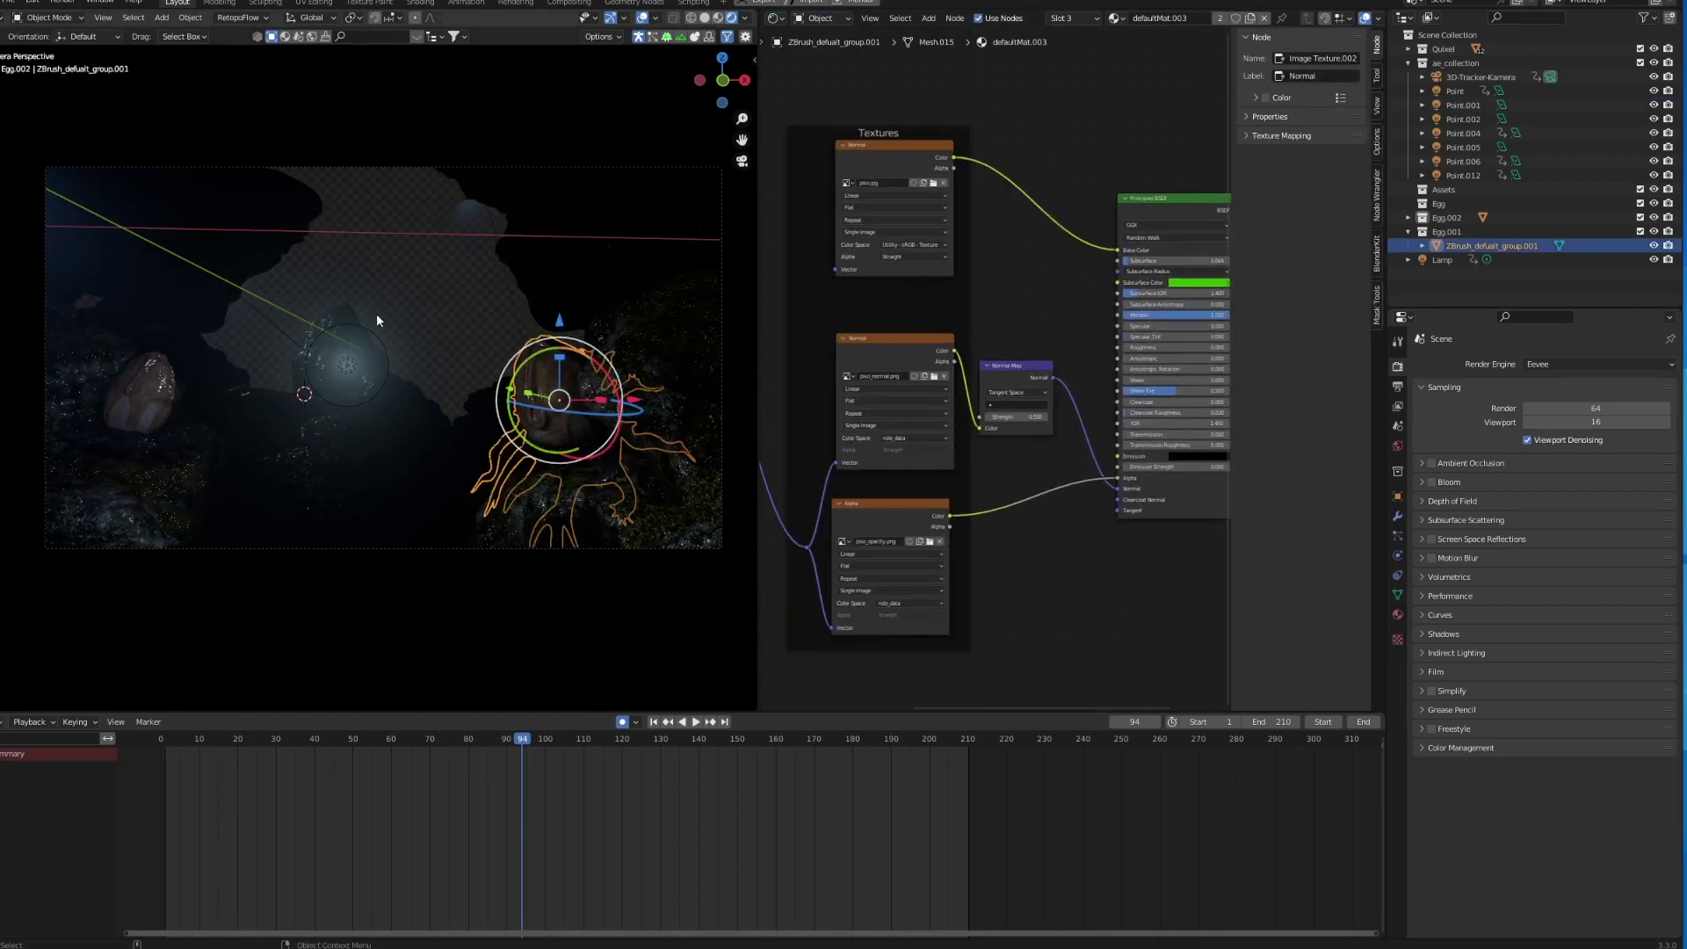
# Step: Examine the Point.002 light and both eggs' material nodes, and replay the start of the shot
pyautogui.click(377, 312)
pyautogui.scroll(1, 1142, 345)
pyautogui.click(554, 392)
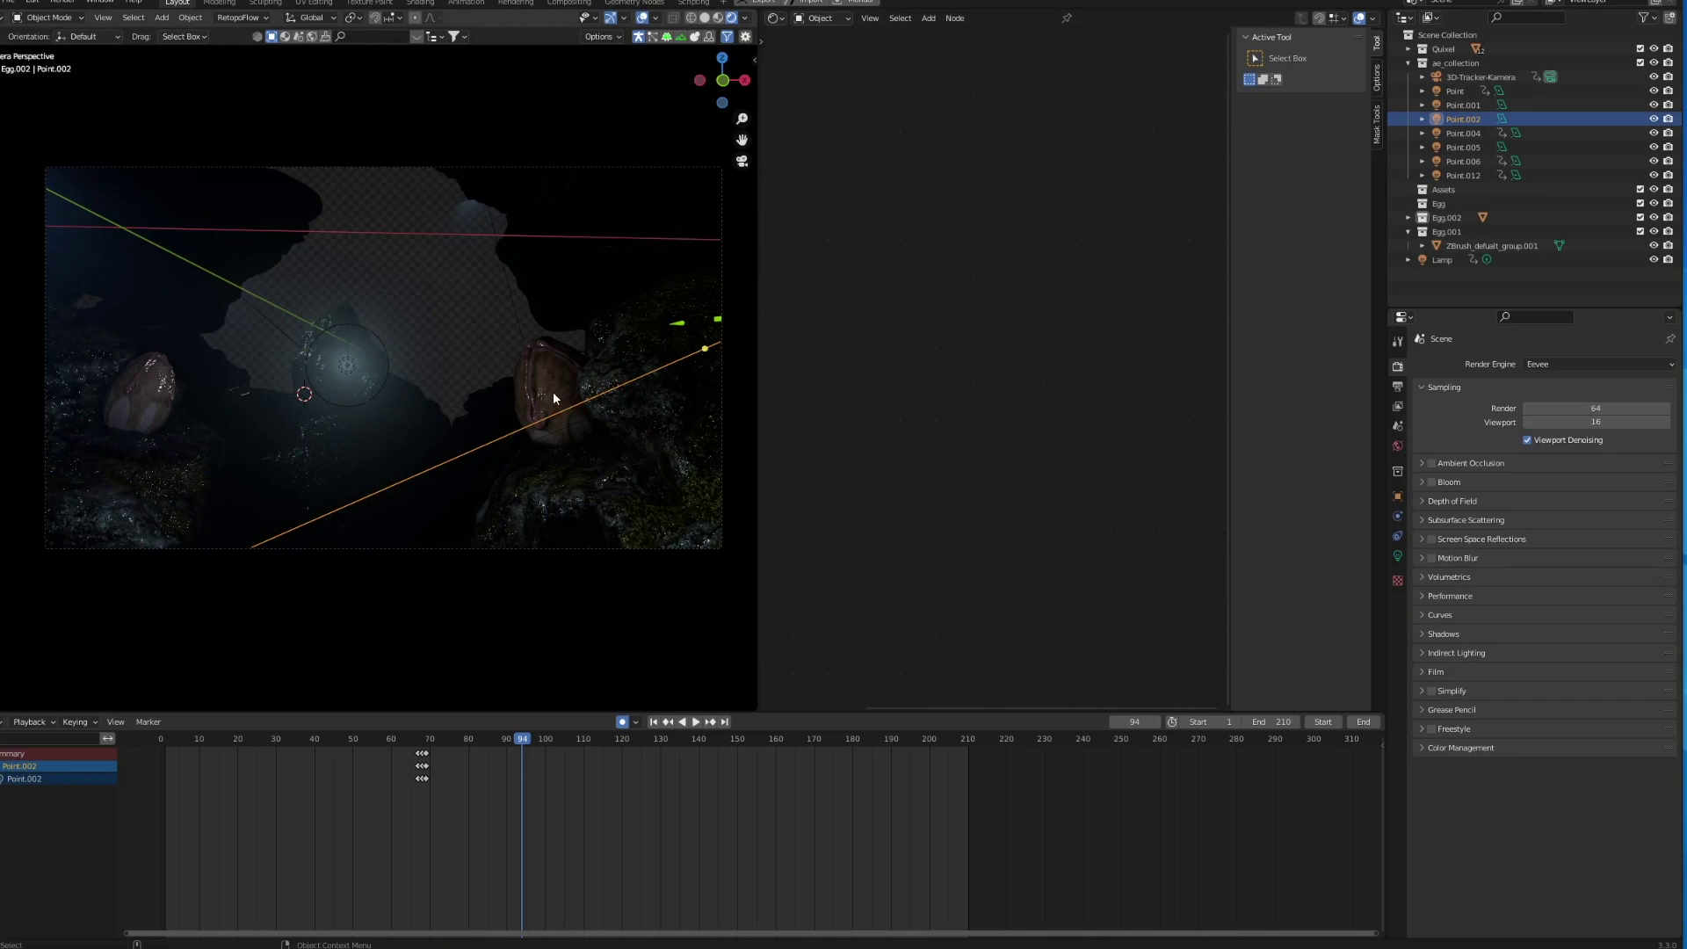
pyautogui.click(616, 413)
pyautogui.scroll(2, 945, 376)
pyautogui.press('x')
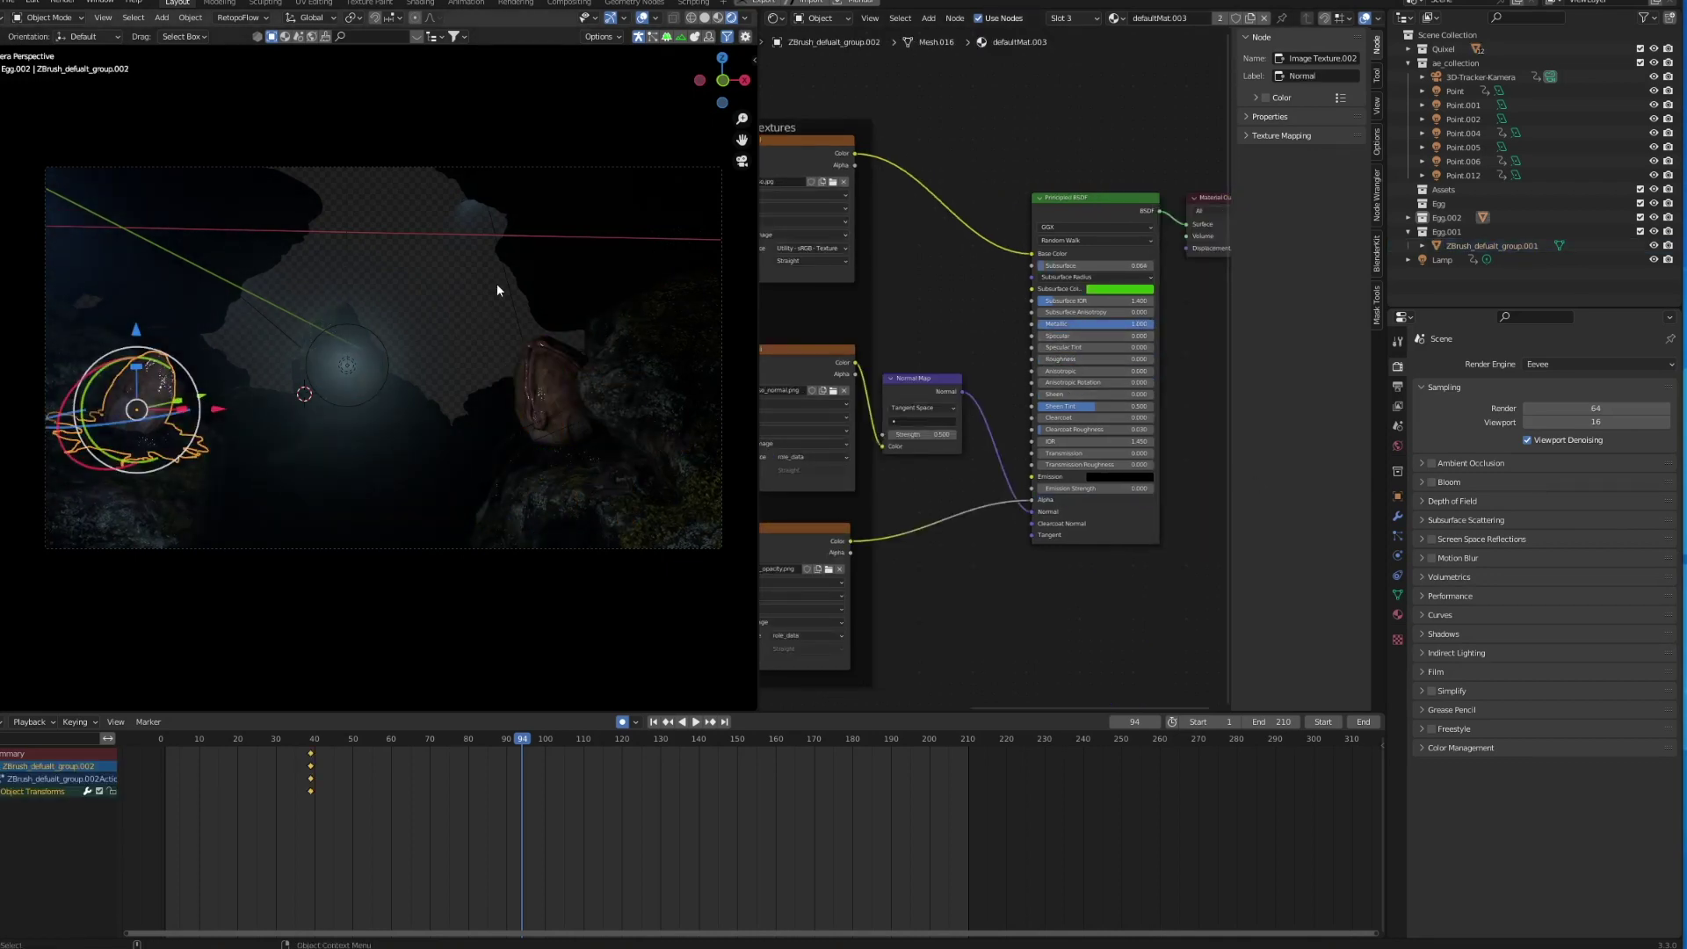
pyautogui.click(648, 345)
pyautogui.moveTo(235, 740); pyautogui.dragTo(197, 739)
pyautogui.press('space')
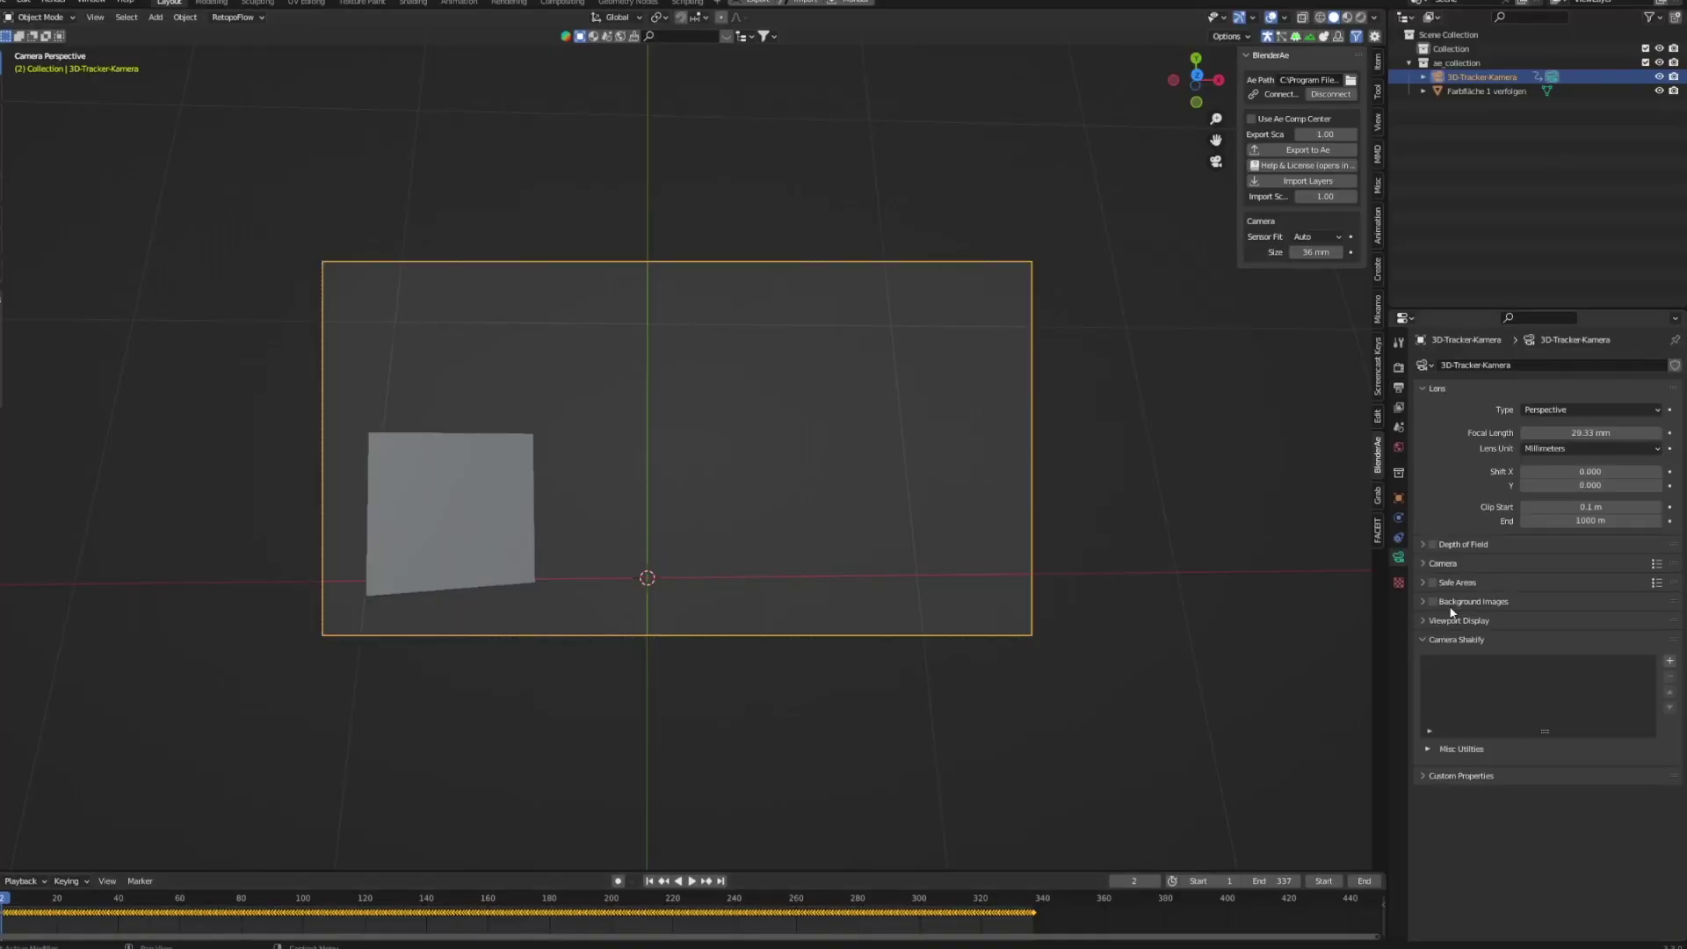
# Step: For the second shot, add Into the Cave00086400.png as a movie clip background to 3D-Tracker-Kamera, displayed in front
pyautogui.click(1548, 622)
pyautogui.click(1636, 664)
pyautogui.click(1565, 703)
pyautogui.press('Escape')
pyautogui.press('space')
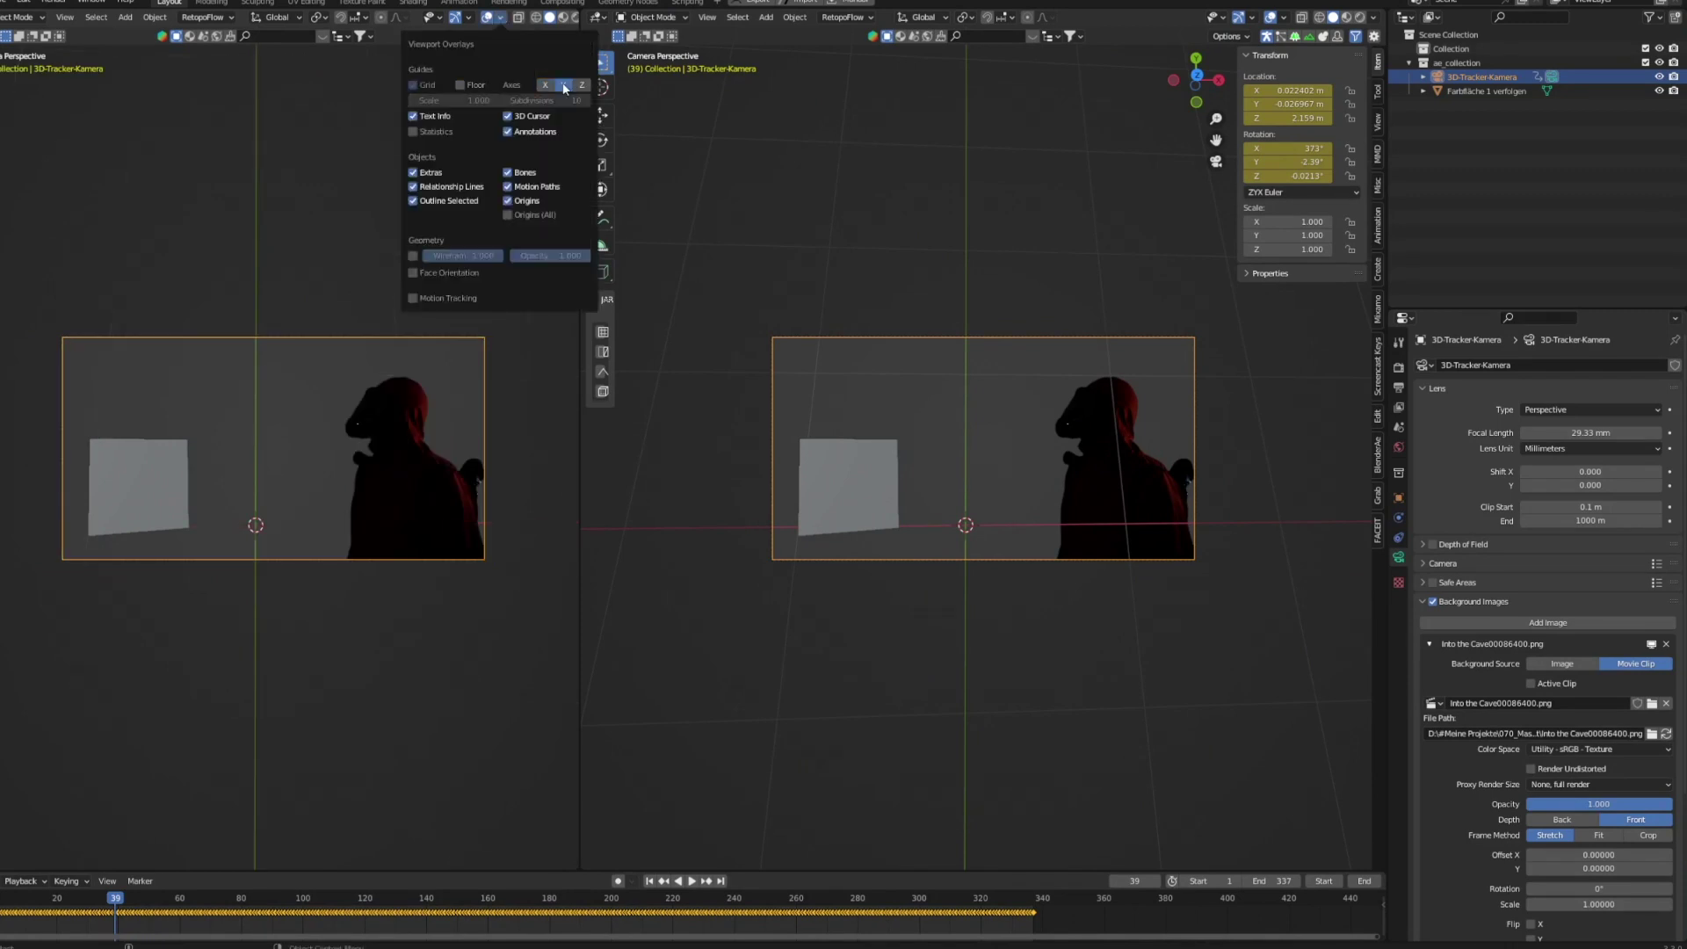
# Step: Raise the camera's passepartout to full opacity so the area outside the frame is blacked out
pyautogui.click(1473, 602)
pyautogui.click(1459, 621)
pyautogui.moveTo(1593, 727); pyautogui.dragTo(1659, 727)
pyautogui.moveTo(1037, 377); pyautogui.dragTo(1029, 398, button='middle')
pyautogui.scroll(-5, 1028, 398)
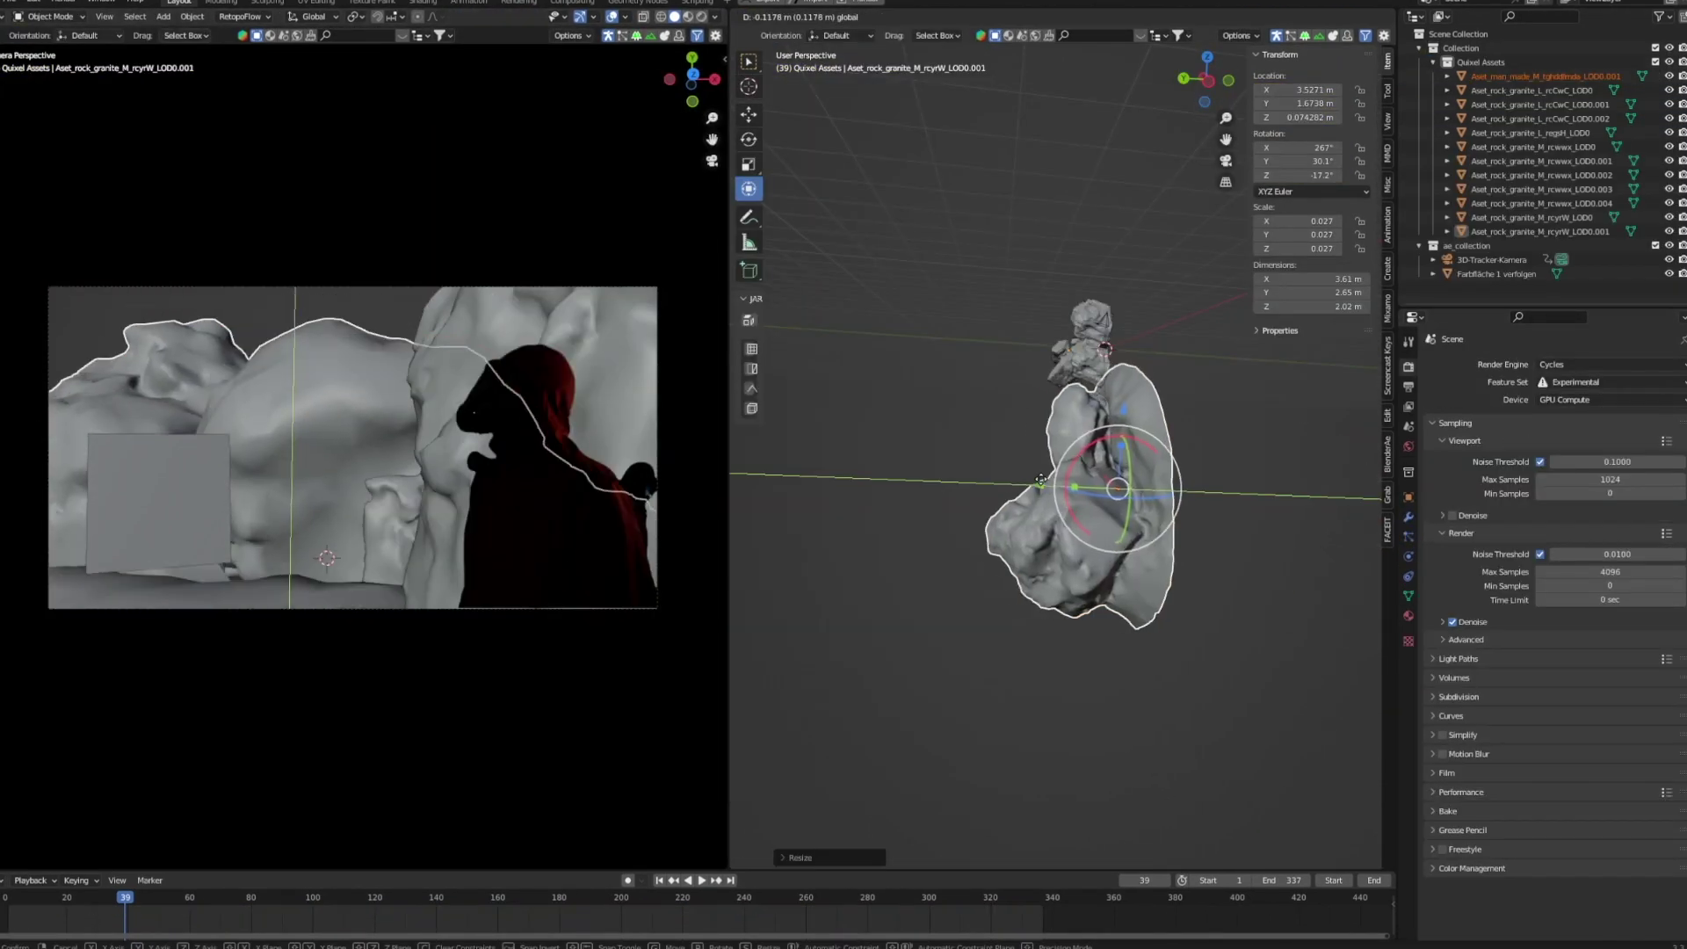
# Step: Duplicate the large man_made rock, then rotate and move the copy above the granite rocks as an overhang
pyautogui.moveTo(976, 537); pyautogui.dragTo(1038, 493, button='middle')
pyautogui.scroll(5, 1037, 493)
pyautogui.hotkey('shift', 'd')
pyautogui.press('r')
pyautogui.press('g')
pyautogui.press('r')
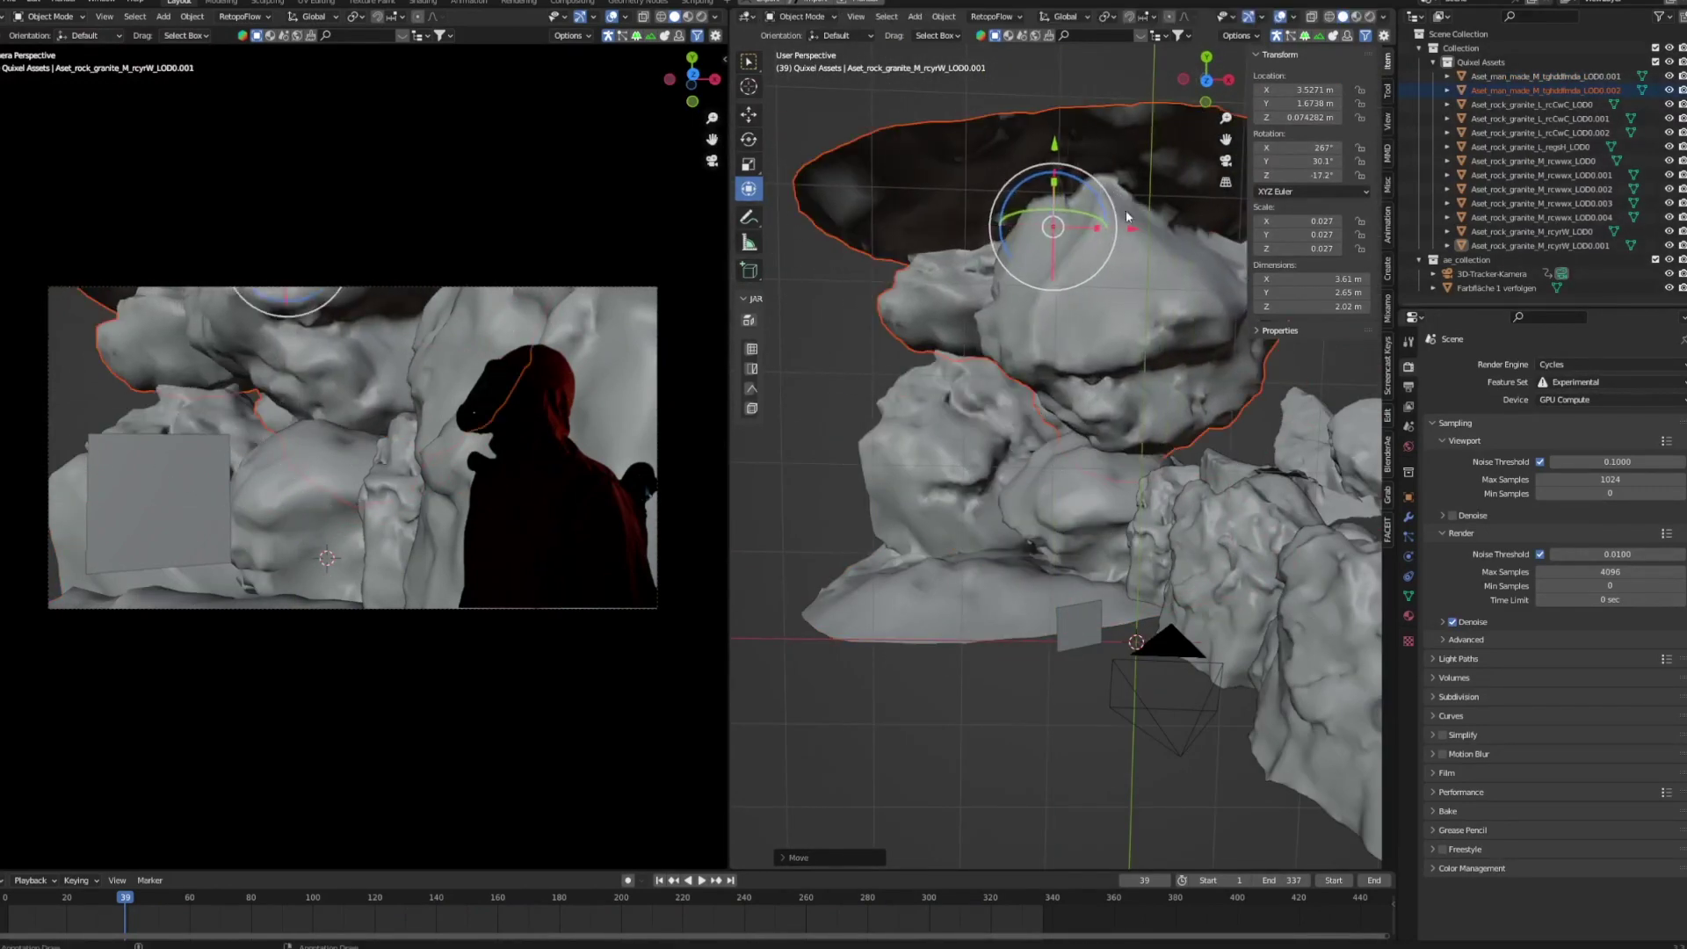
# Step: Duplicate the overhanging rock once more and shift the copy sideways to close the left side of the cave
pyautogui.hotkey('shift', 'd')
pyautogui.scroll(-3, 1090, 382)
pyautogui.moveTo(1138, 314); pyautogui.dragTo(1050, 343)
# Step: Enlarge the Outliner and exclude the tracked plane Farbfläche 1 verfolgen from rendering
pyautogui.click(158, 506)
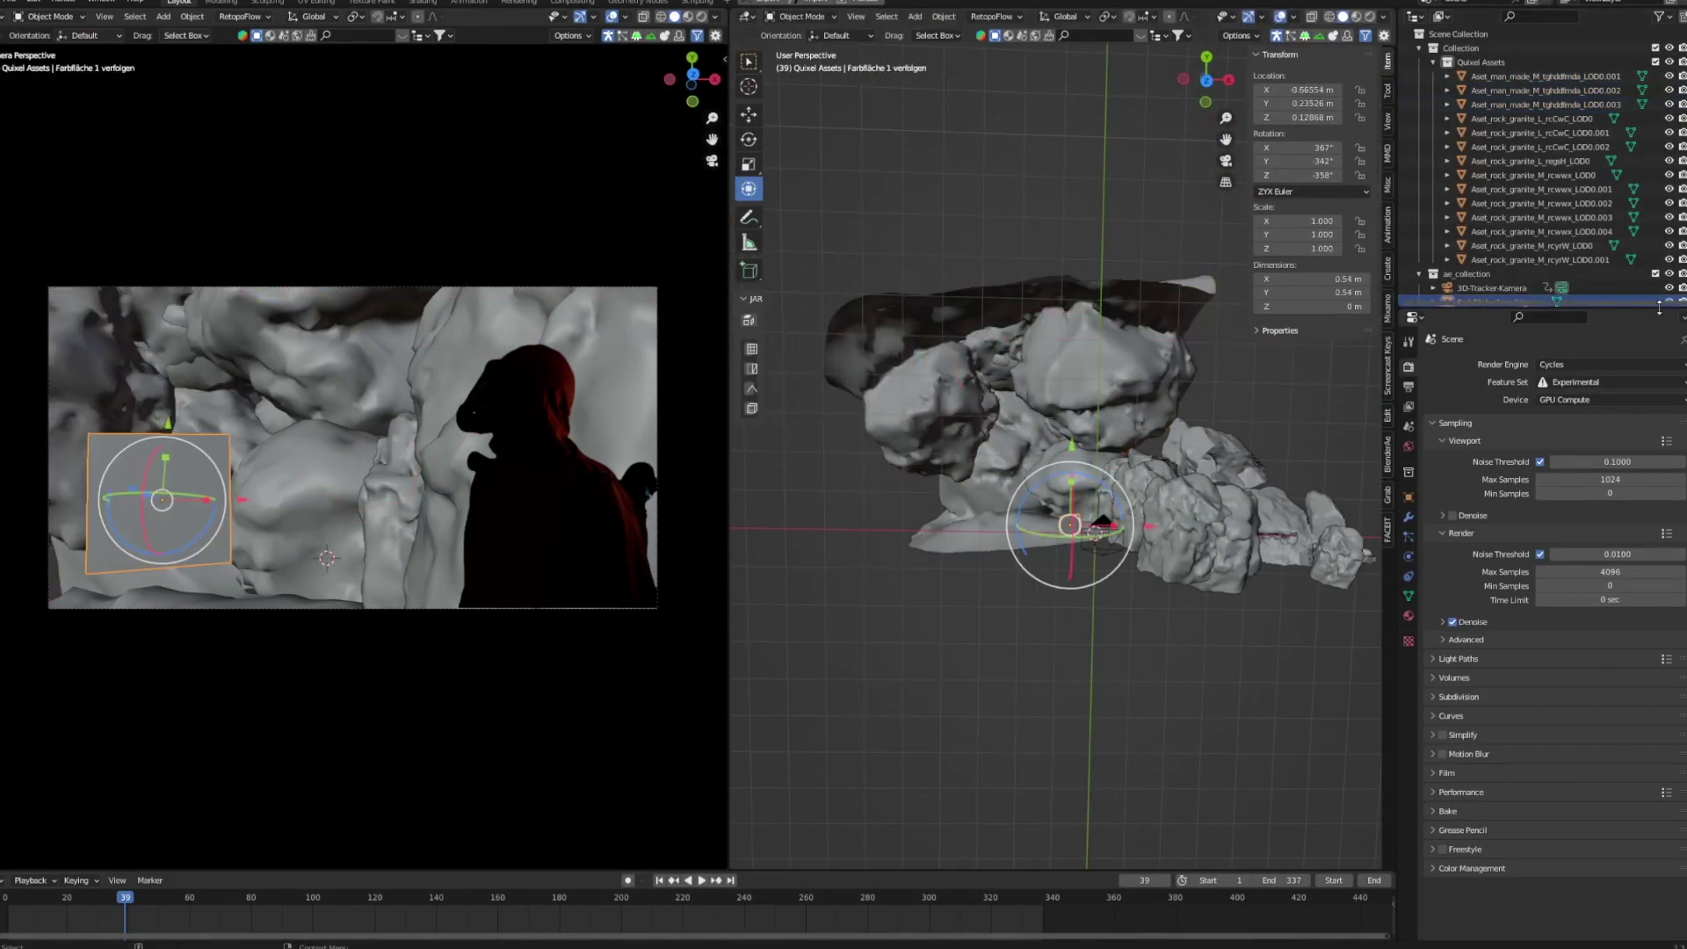
pyautogui.moveTo(1539, 308); pyautogui.dragTo(1538, 365)
pyautogui.click(1683, 303)
# Step: Nudge the floor rock slightly upward in the camera view and check the selection of the surrounding rocks
pyautogui.click(272, 595)
pyautogui.moveTo(293, 543); pyautogui.dragTo(295, 539)
pyautogui.click(290, 352)
pyautogui.click(435, 378)
# Step: Turn the free viewport into a Shader Editor showing the world's nodes and hide its sidebar
pyautogui.click(746, 17)
pyautogui.click(787, 158)
pyautogui.click(794, 16)
pyautogui.click(794, 51)
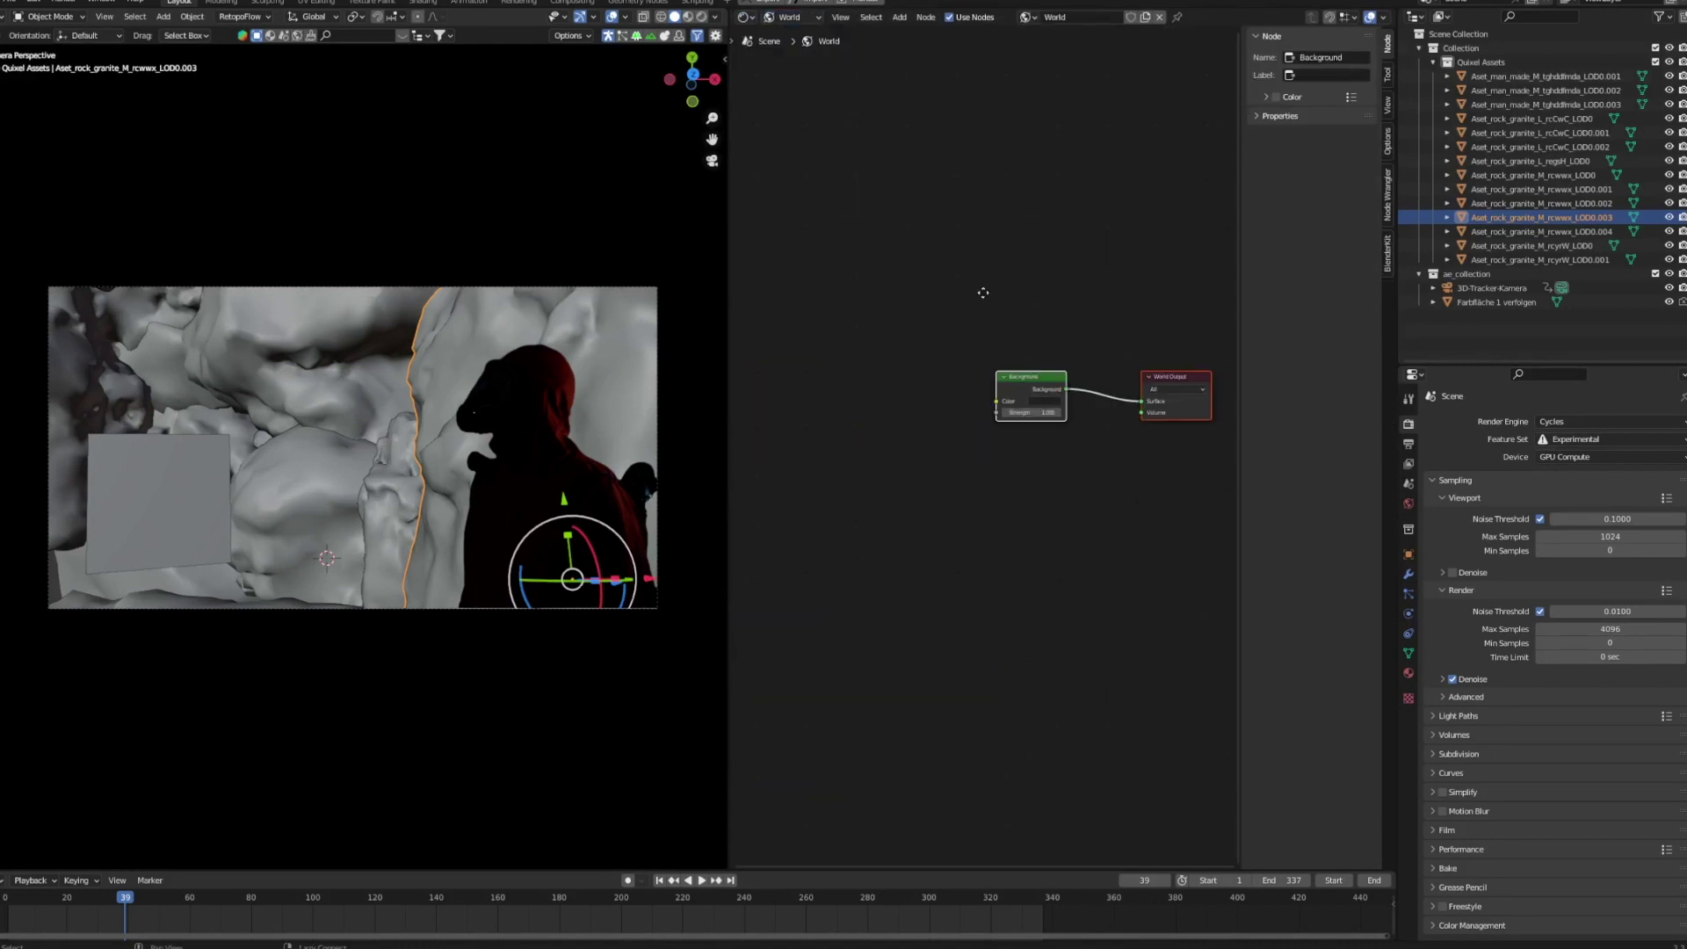
pyautogui.press('n')
pyautogui.click(980, 454)
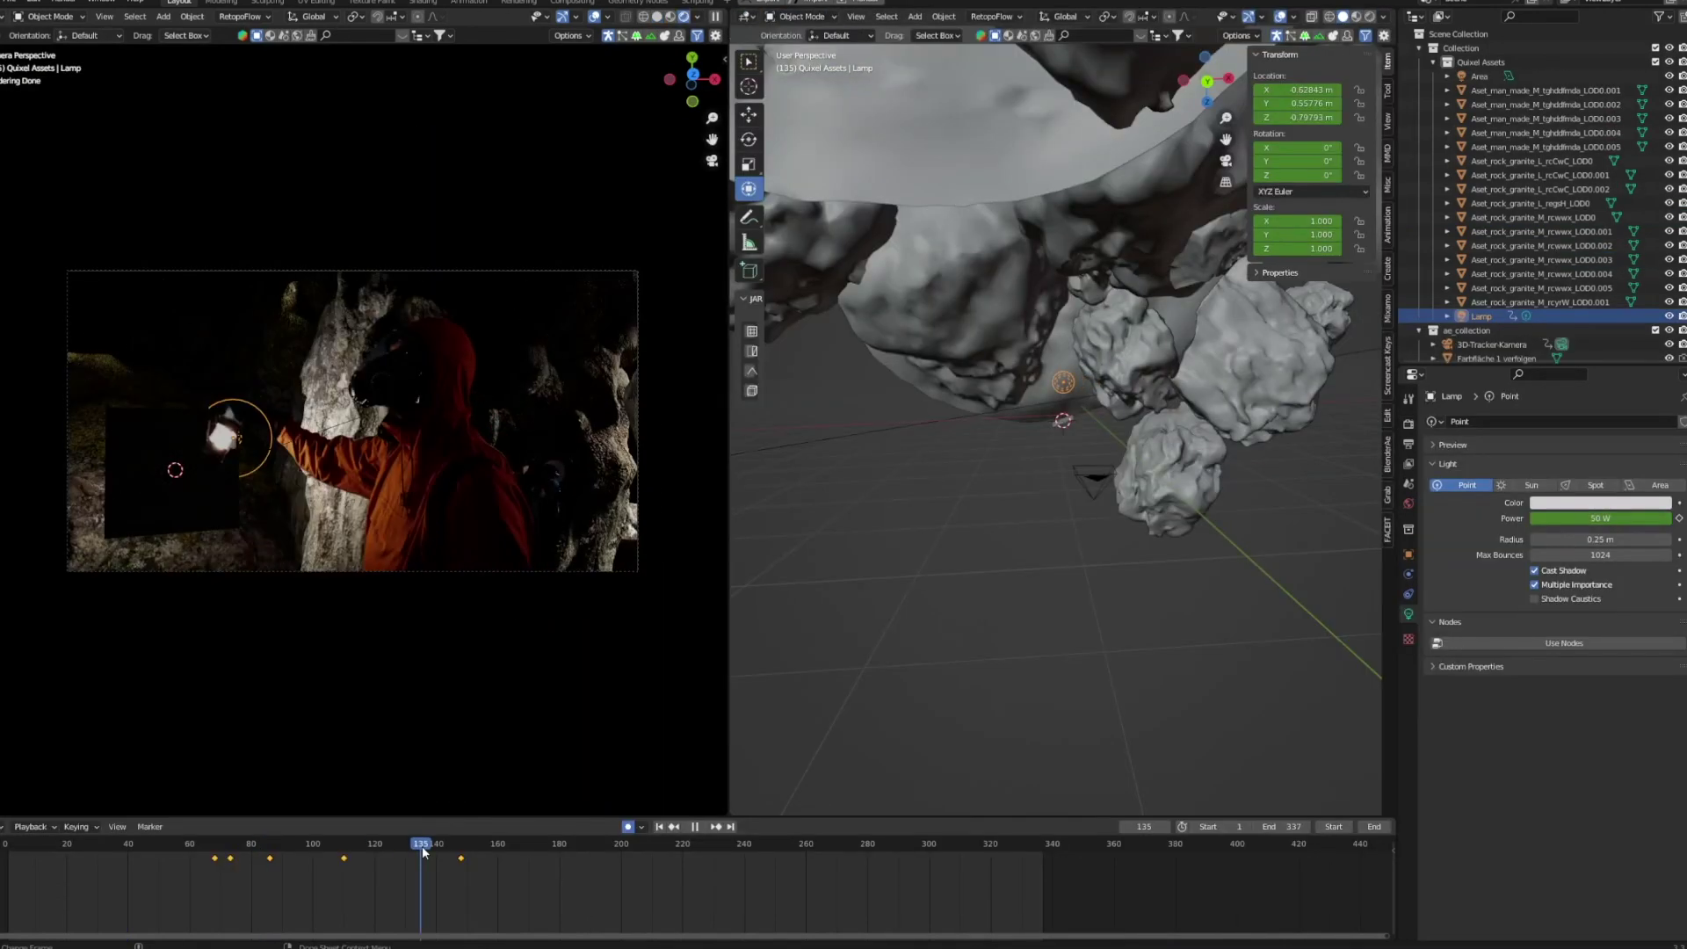
# Step: At frame 158, keyframe the lamp's position to follow the figure's raised lantern
pyautogui.moveTo(429, 848); pyautogui.dragTo(492, 850)
pyautogui.moveTo(993, 457); pyautogui.dragTo(1116, 453, button='middle')
pyautogui.moveTo(1098, 374); pyautogui.dragTo(1112, 373)
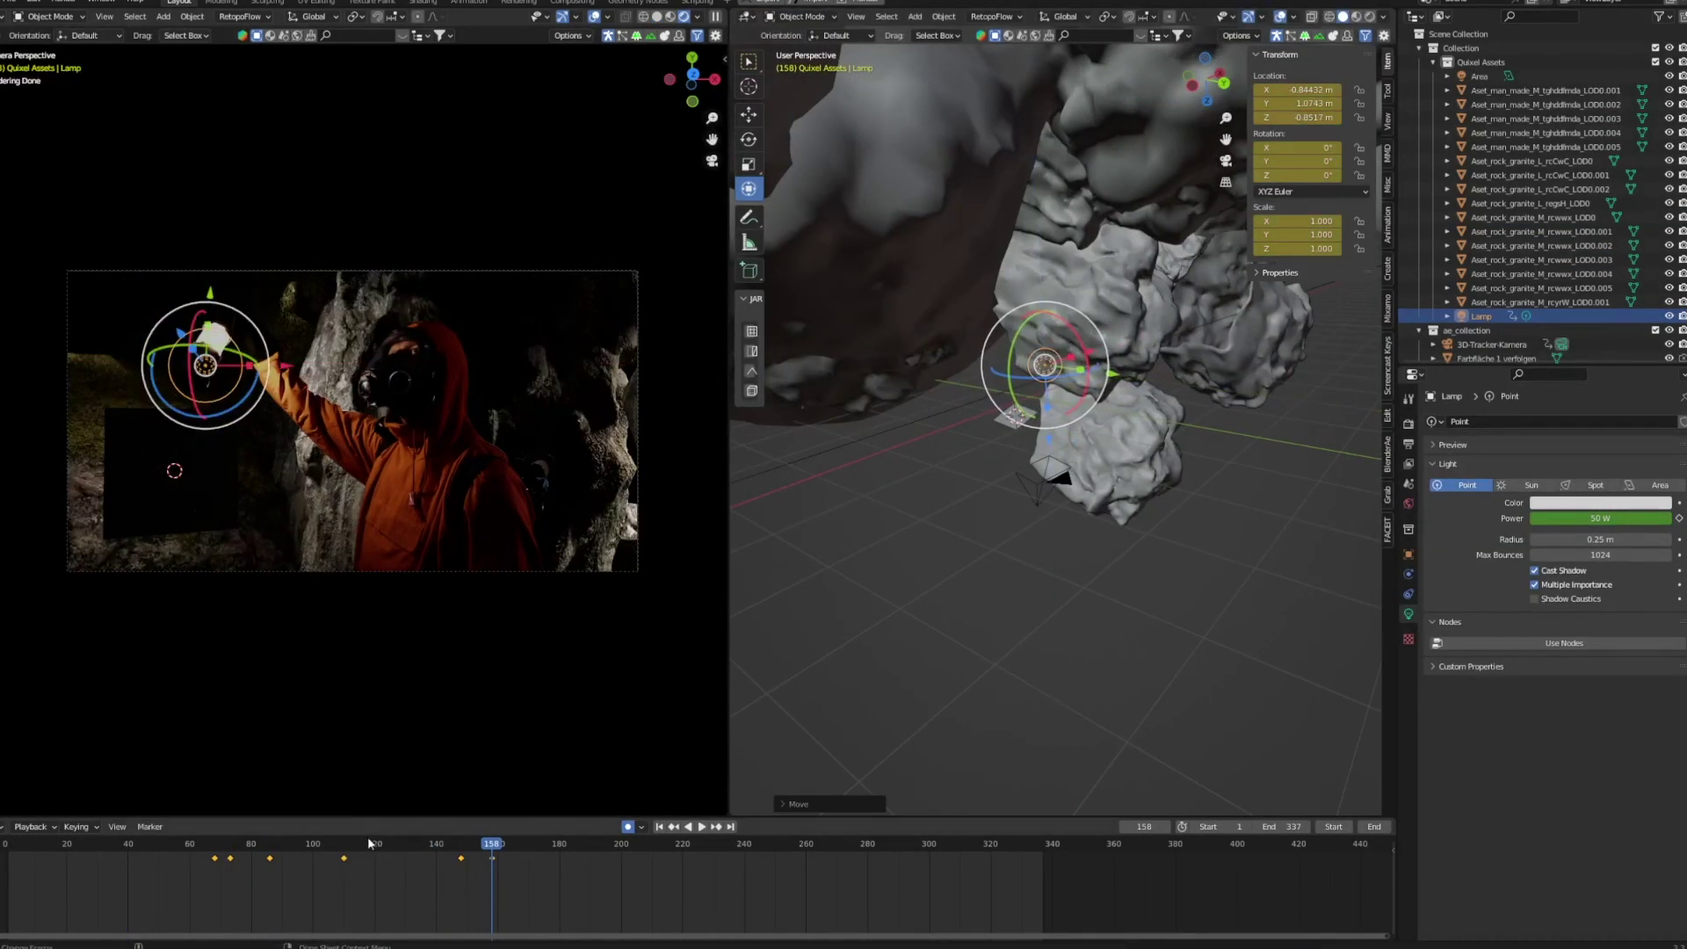
# Step: At frame 213, move the lamp onto the lantern in the camera view and refine its depth and height
pyautogui.moveTo(568, 854); pyautogui.dragTo(661, 870)
pyautogui.moveTo(264, 349); pyautogui.dragTo(341, 350)
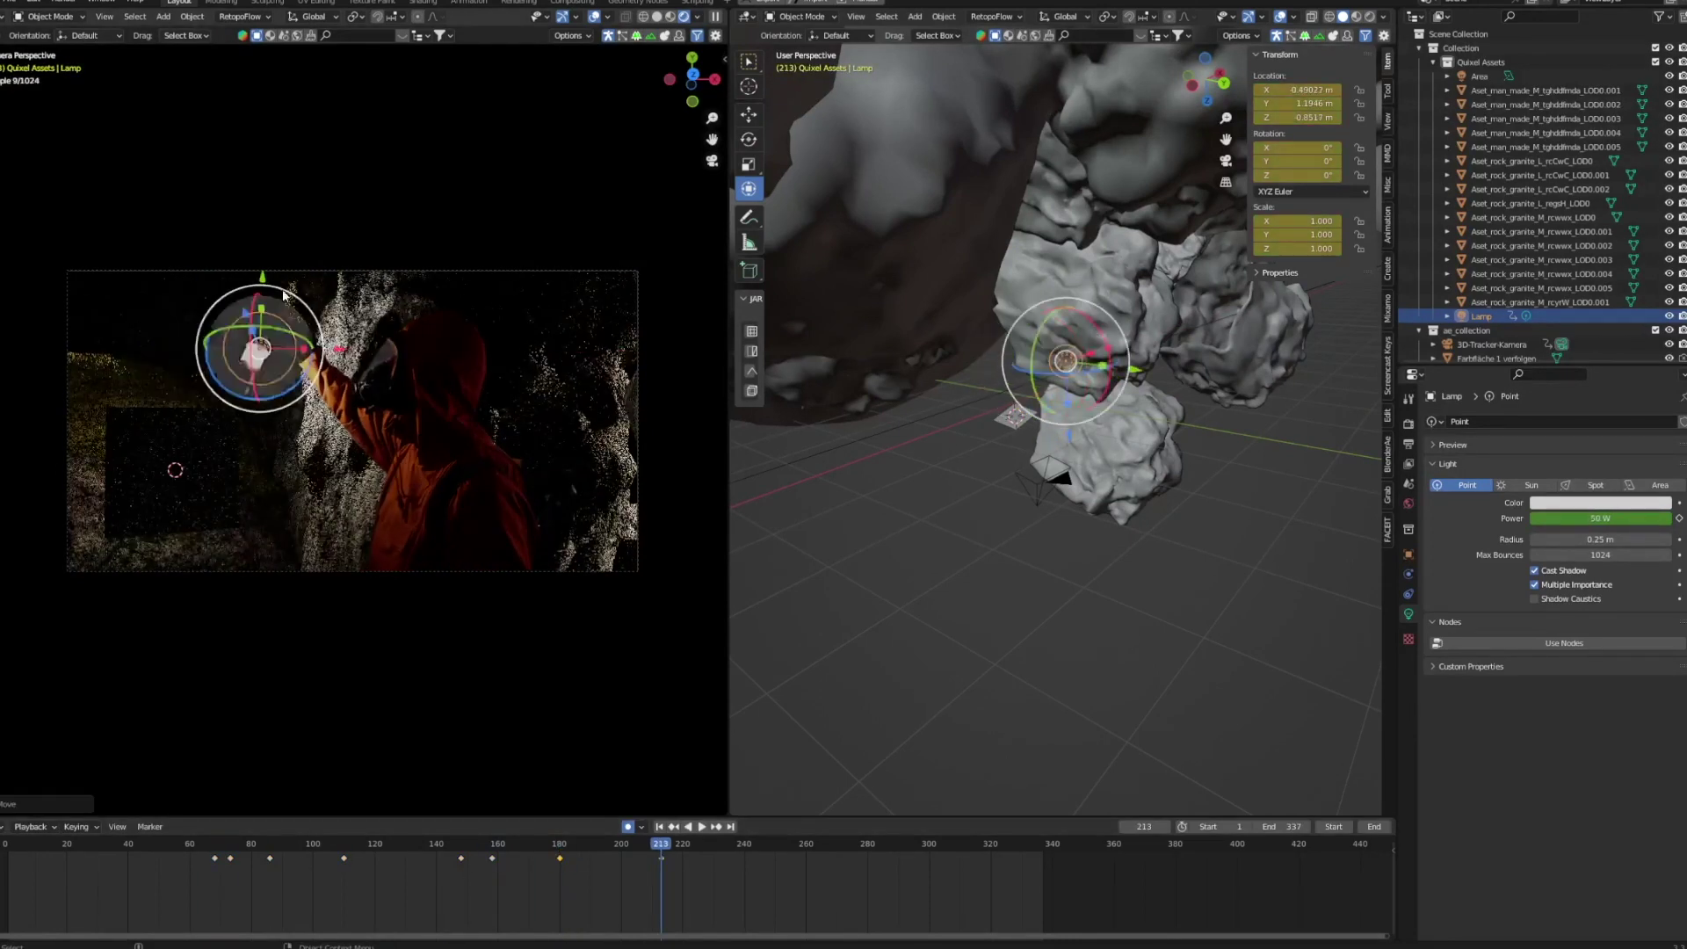
pyautogui.moveTo(1140, 374); pyautogui.dragTo(1120, 373)
pyautogui.moveTo(1115, 457); pyautogui.dragTo(1112, 387, button='middle')
pyautogui.moveTo(1056, 434); pyautogui.dragTo(1055, 423)
# Step: At frame 237, keyframe the lamp's position to match the lantern in height, sideways placement and depth
pyautogui.moveTo(658, 860); pyautogui.dragTo(735, 869)
pyautogui.moveTo(244, 285); pyautogui.dragTo(244, 393)
pyautogui.moveTo(321, 469); pyautogui.dragTo(344, 469)
pyautogui.moveTo(1086, 342); pyautogui.dragTo(1095, 339)
# Step: Reposition the lamp at frames 254 and 276 to keep it following the lantern's movement
pyautogui.moveTo(735, 865); pyautogui.dragTo(789, 866)
pyautogui.moveTo(275, 392); pyautogui.dragTo(275, 356)
pyautogui.moveTo(1090, 376); pyautogui.dragTo(1065, 381)
pyautogui.moveTo(788, 857); pyautogui.dragTo(855, 866)
pyautogui.moveTo(1080, 404); pyautogui.dragTo(1063, 400)
# Step: Keyframe the lamp farther along its path at frame 291 and again at about frame 305
pyautogui.moveTo(855, 865); pyautogui.dragTo(901, 863)
pyautogui.moveTo(1057, 397); pyautogui.dragTo(1045, 394)
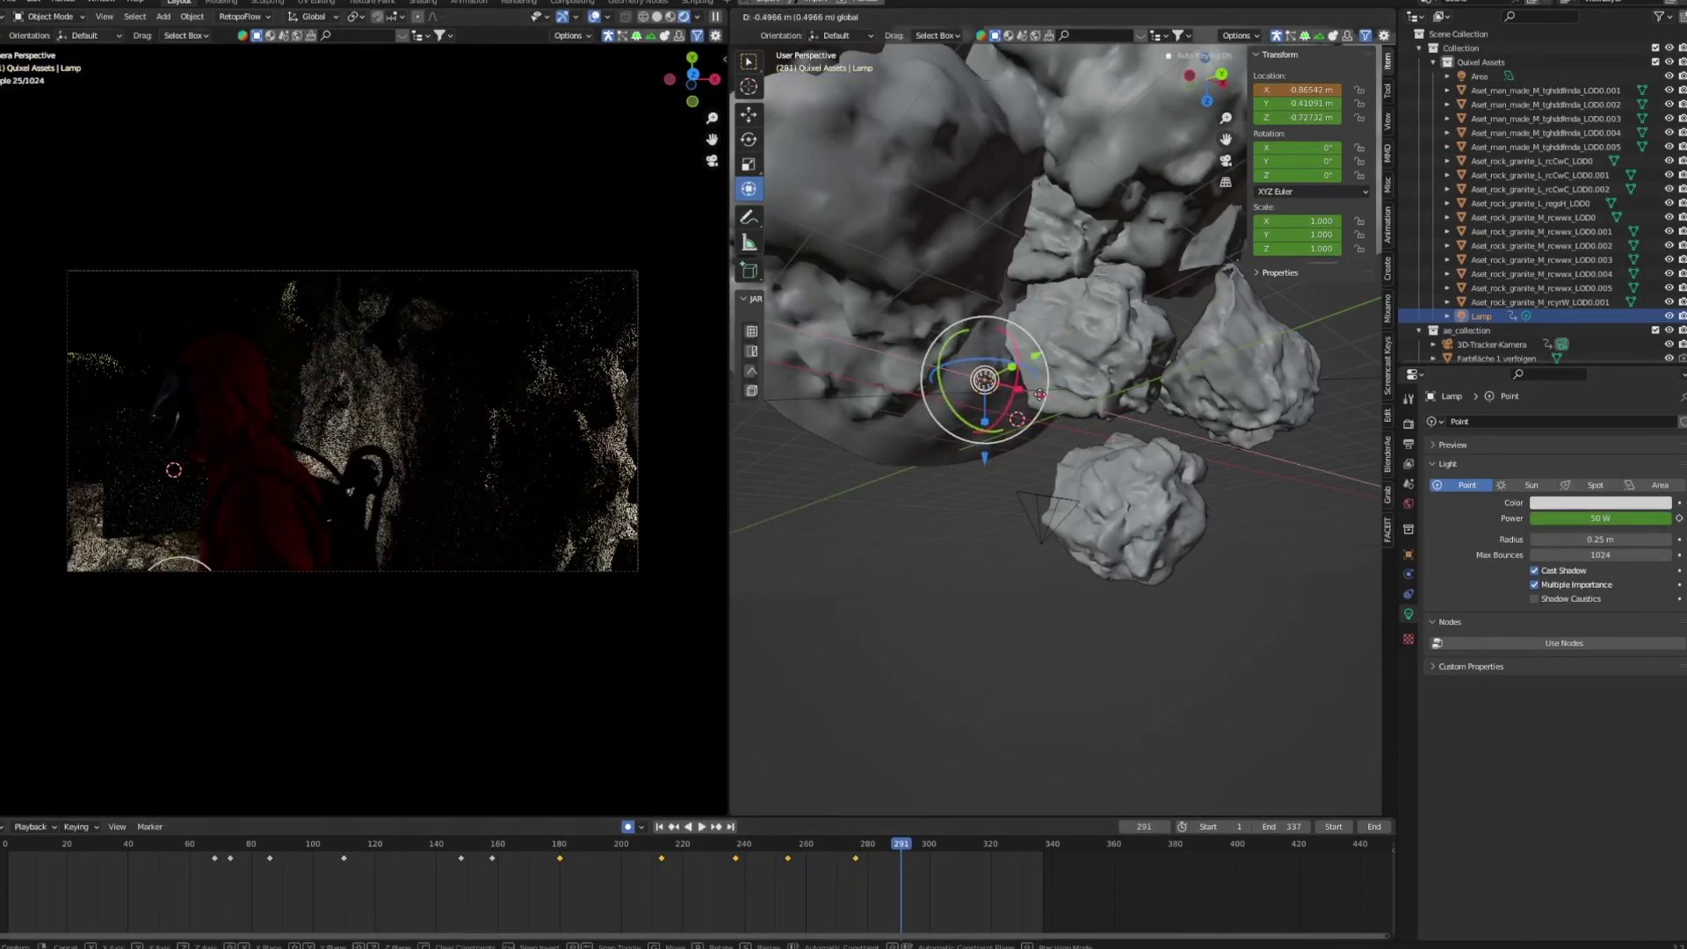
pyautogui.moveTo(901, 861); pyautogui.dragTo(942, 860)
pyautogui.moveTo(1042, 394); pyautogui.dragTo(1035, 392)
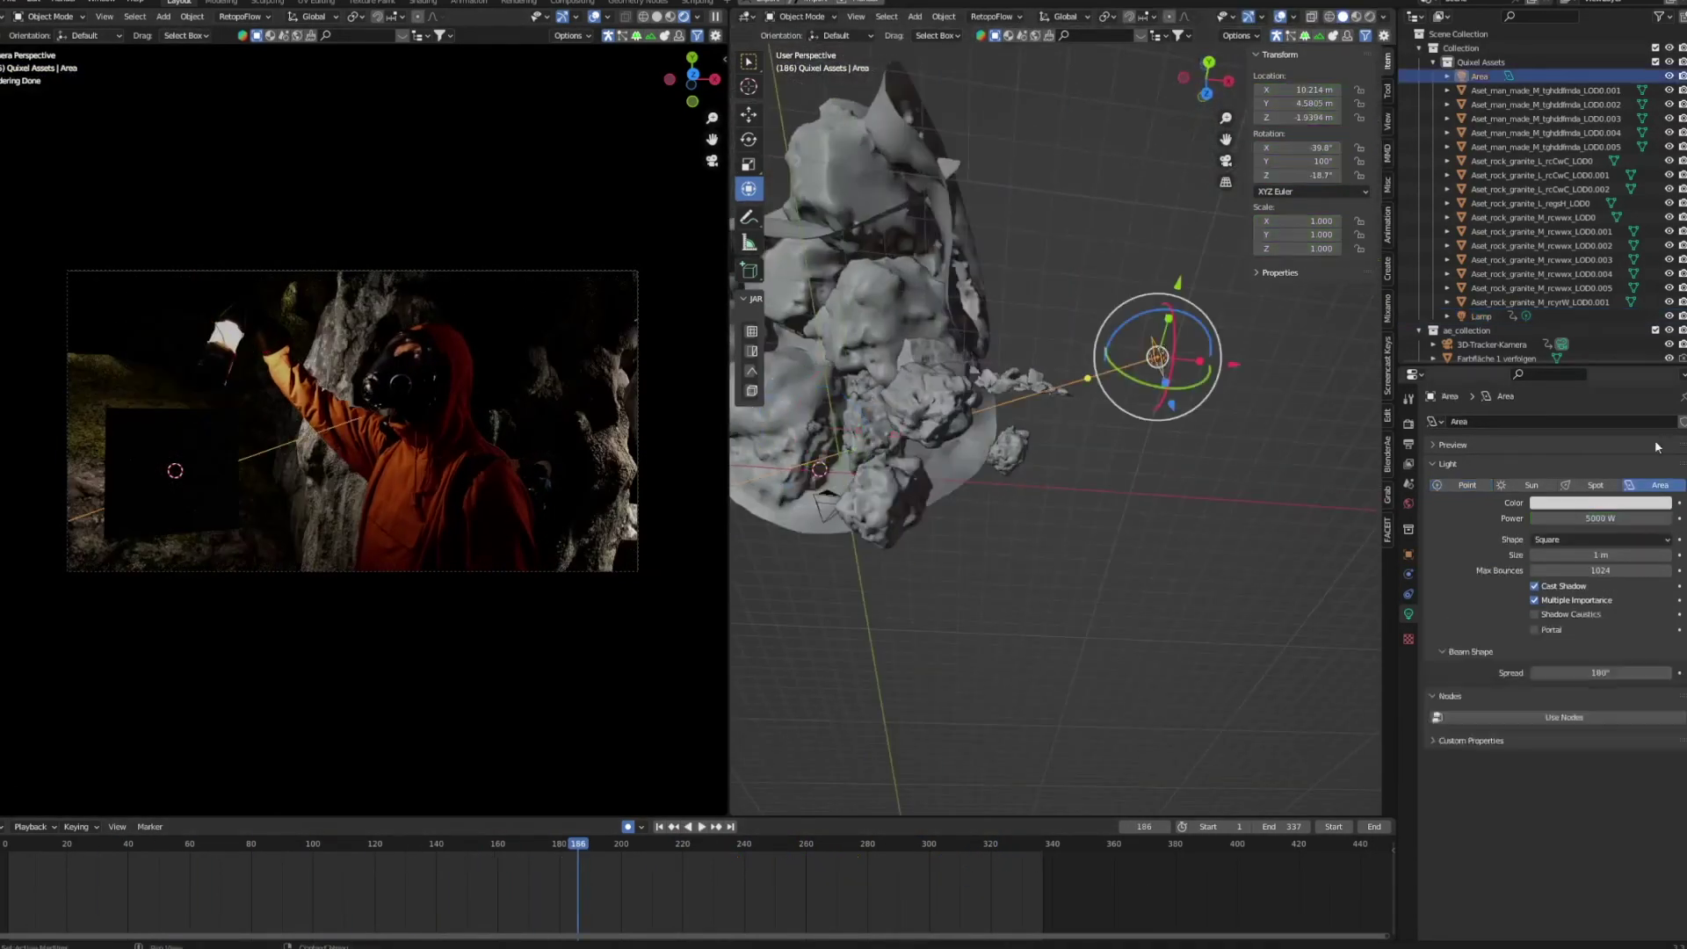
# Step: Open the area light's power value for editing
pyautogui.doubleClick(1604, 518)
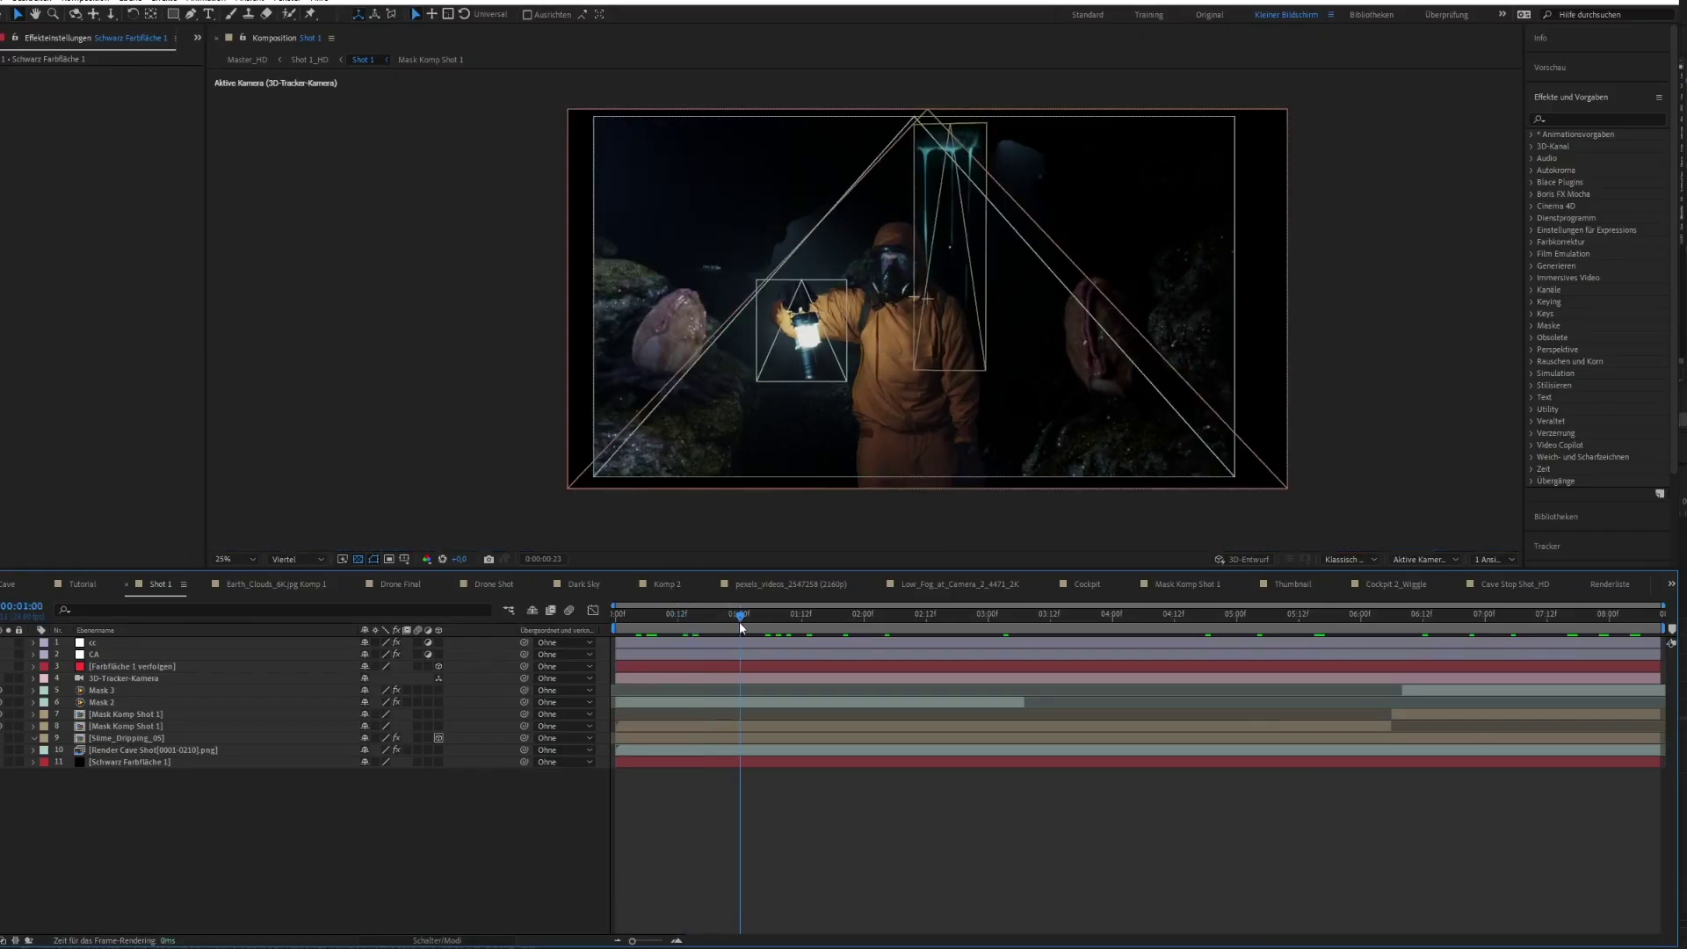
# Step: Switch to After Effects, scrub through the Shot 1 composite, and examine the dripping footage inside the Slime_Dripping_05 composition
pyautogui.moveTo(740, 620); pyautogui.dragTo(871, 633)
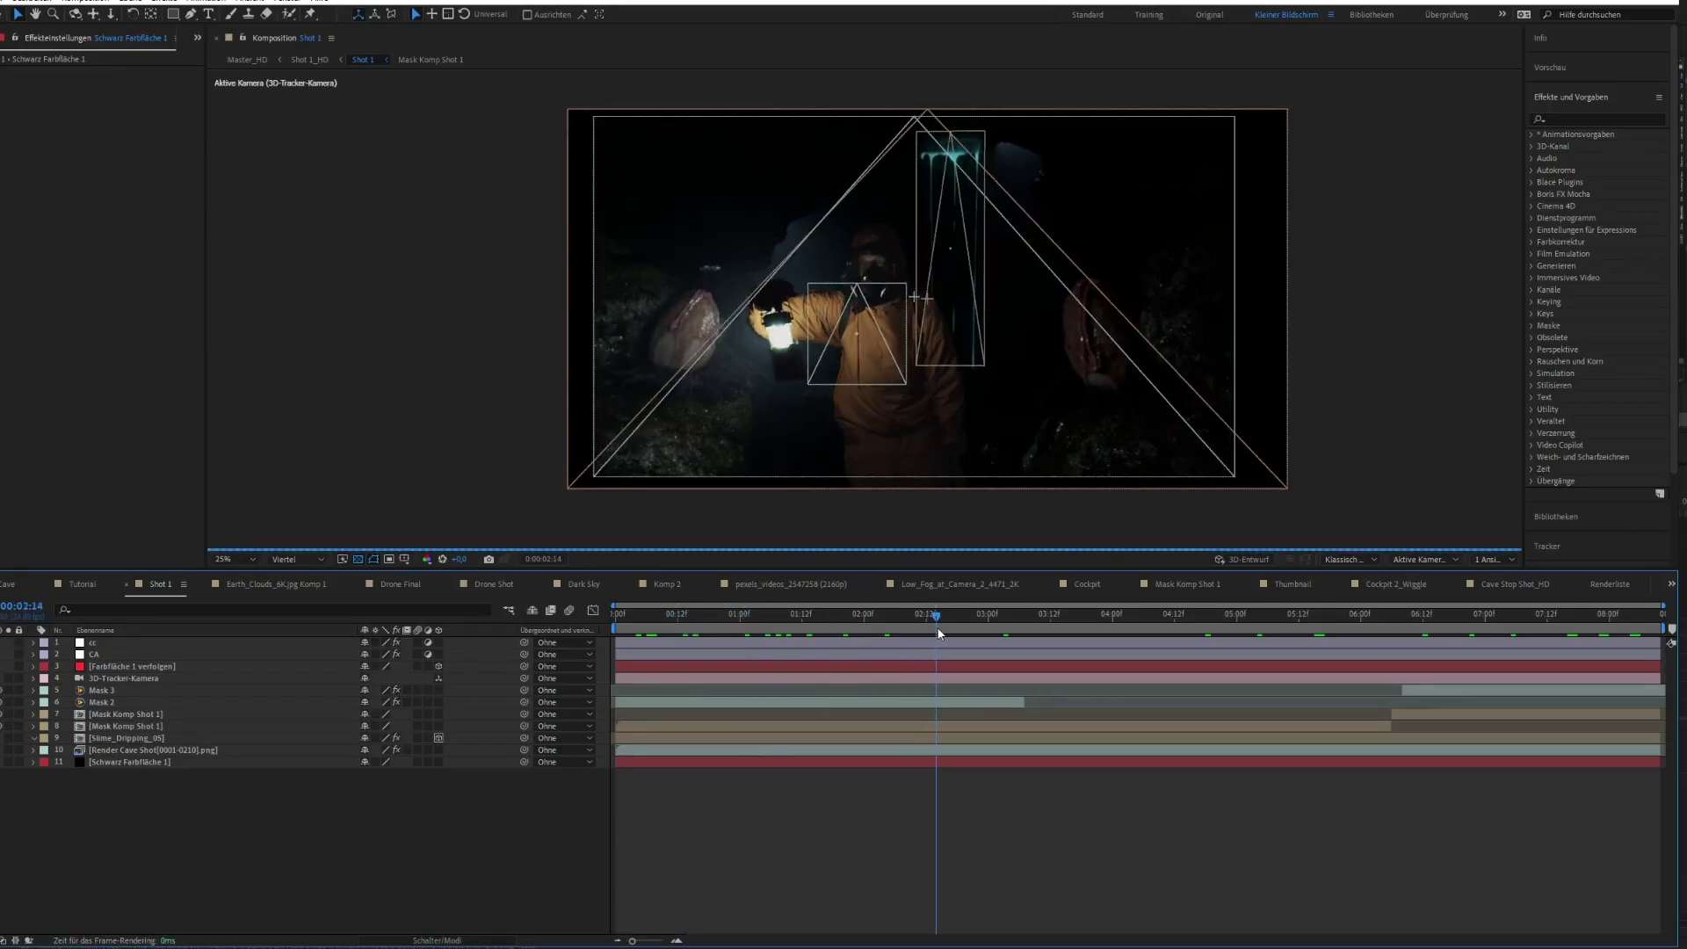
pyautogui.moveTo(1007, 633); pyautogui.dragTo(1010, 628)
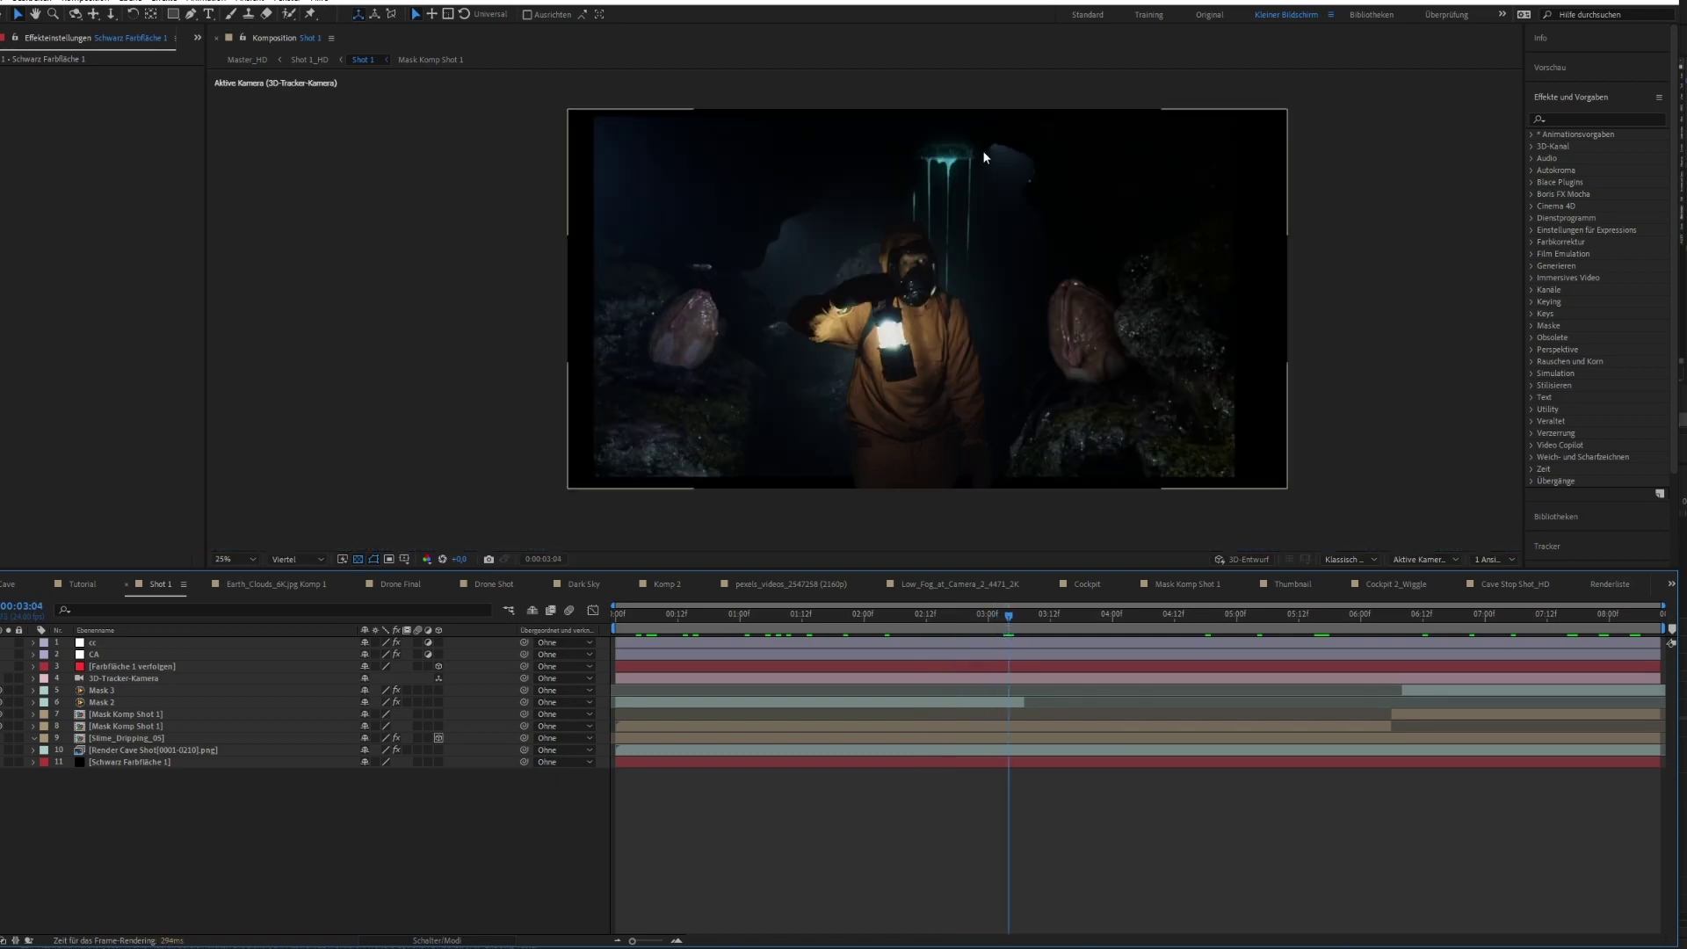
pyautogui.doubleClick(146, 739)
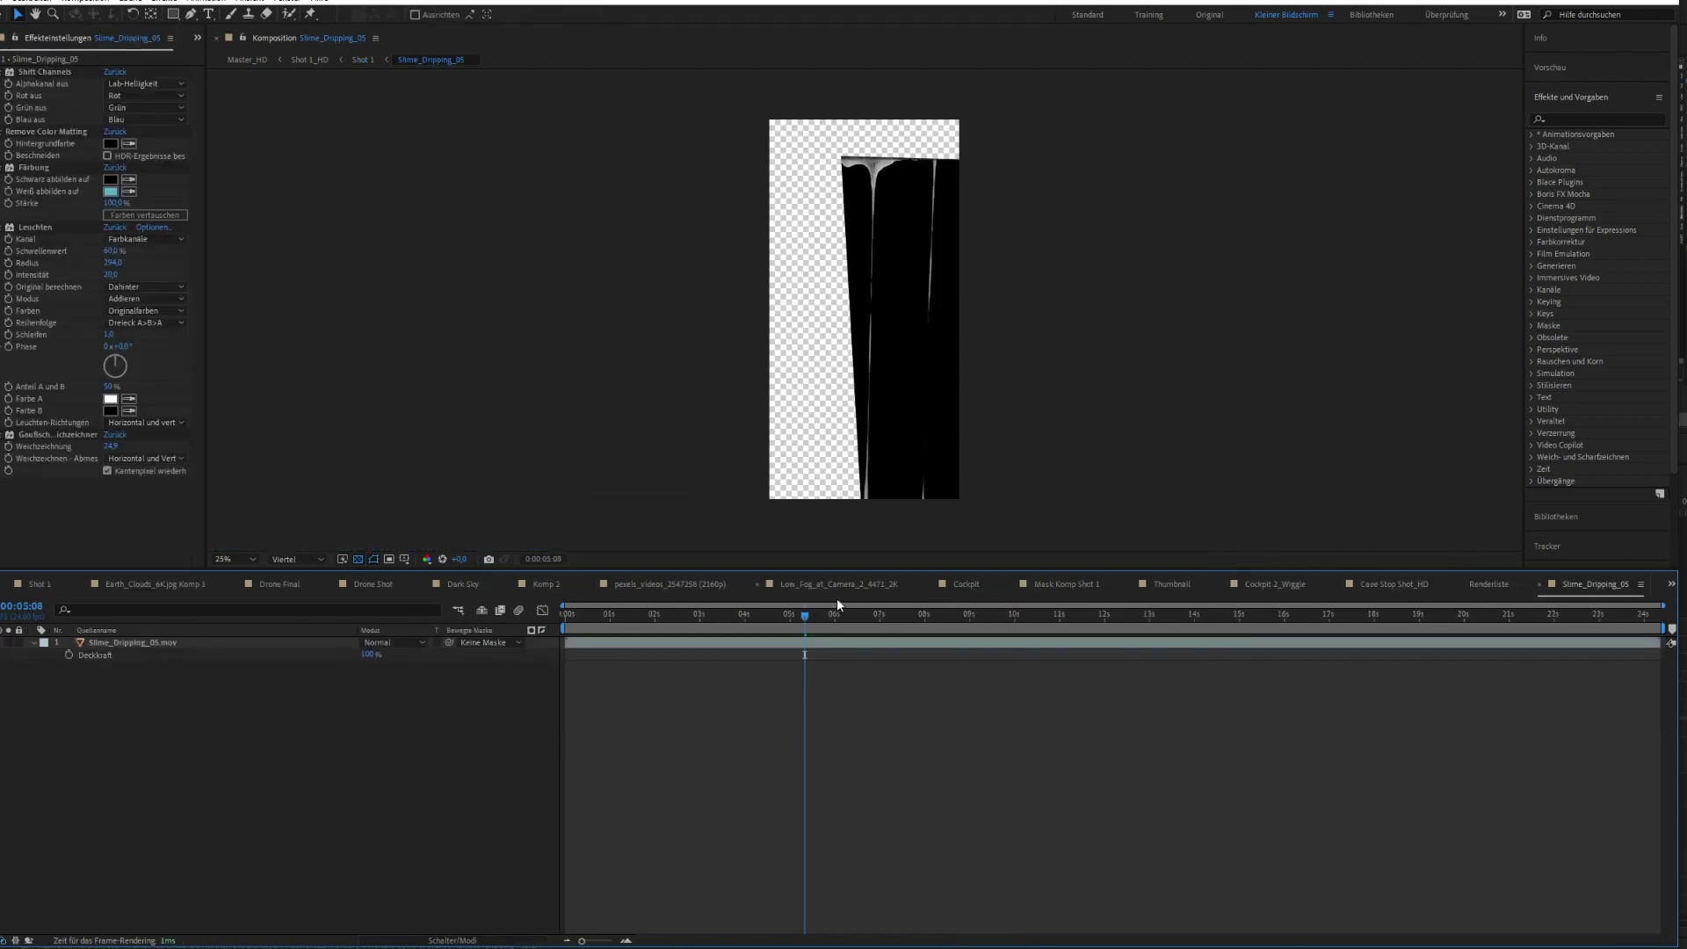
pyautogui.moveTo(801, 613); pyautogui.dragTo(678, 608)
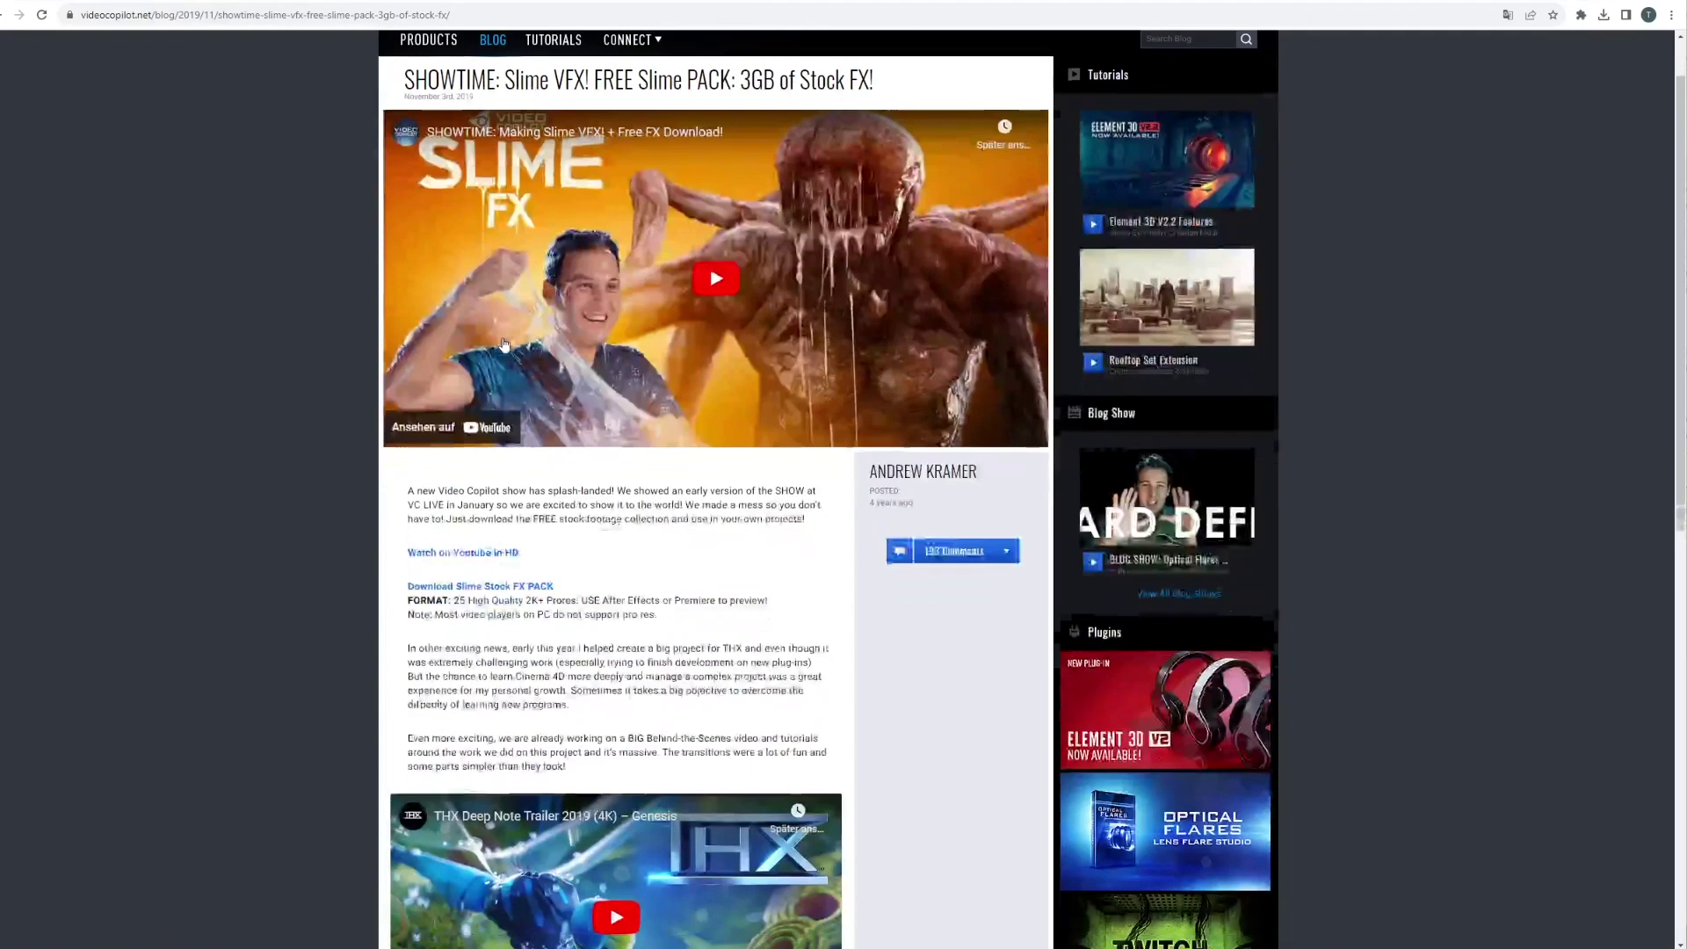
# Step: View Video Copilot's blog post offering the free Slime Stock FX pack
pyautogui.scroll(1, 678, 464)
pyautogui.click(678, 464)
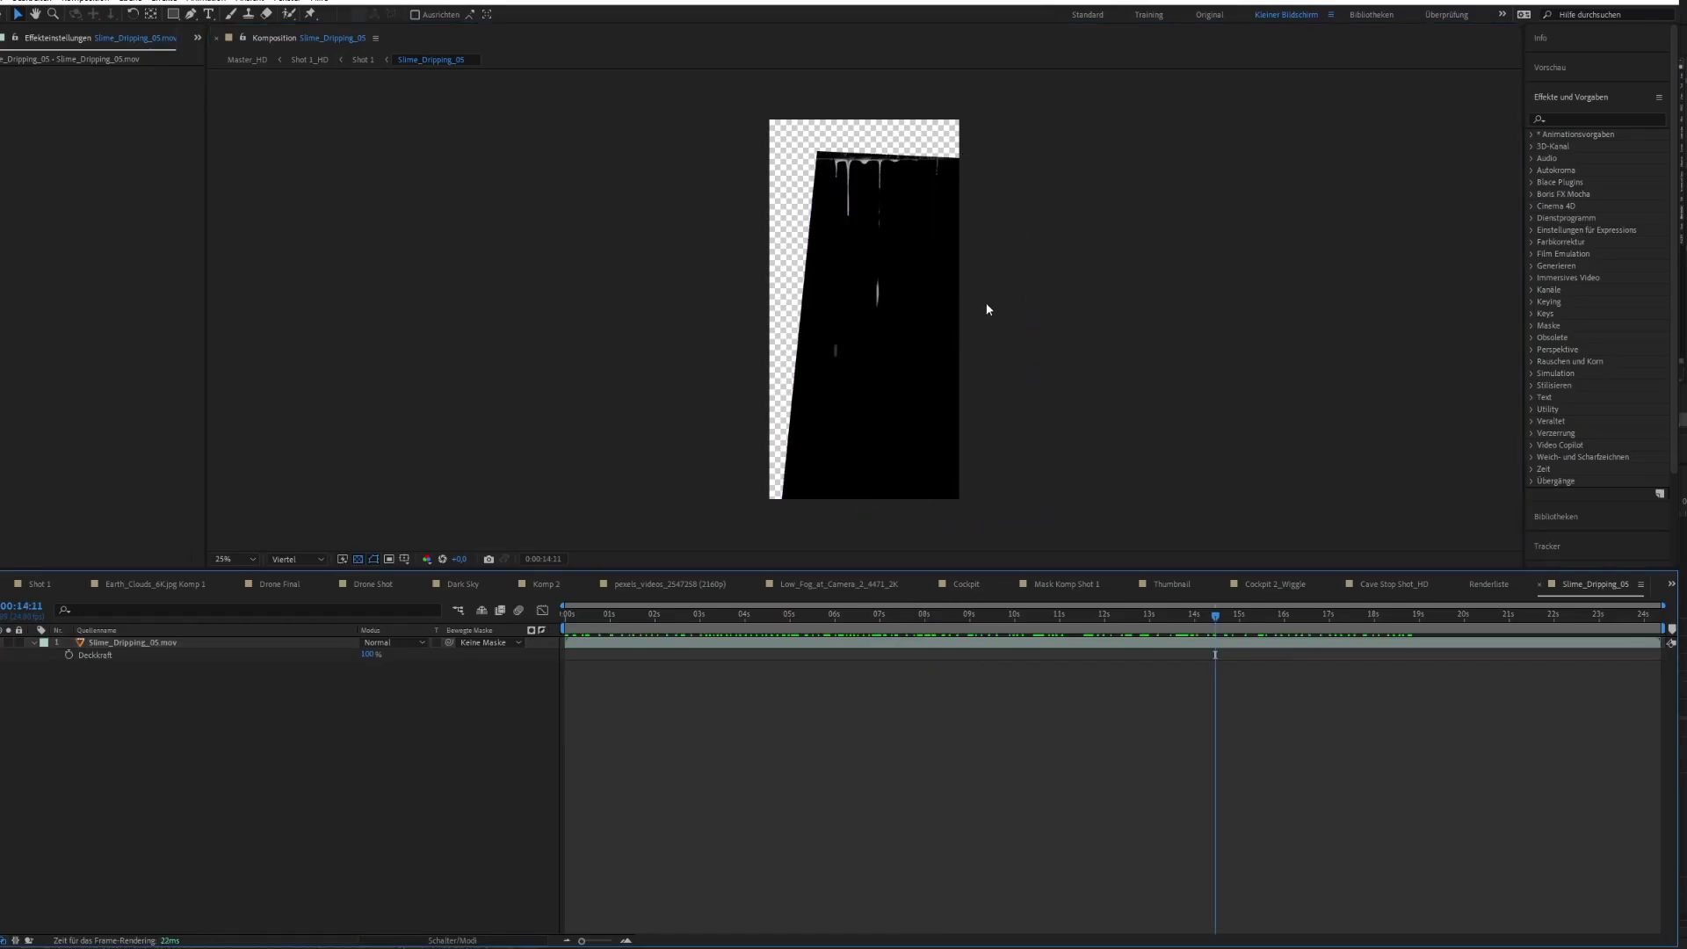
# Step: Return from the Slime_Dripping_05 composition to its parent composition and scrub through the end of the shot
pyautogui.press('Tab')
pyautogui.click(909, 302)
pyautogui.moveTo(1421, 606); pyautogui.dragTo(1357, 611)
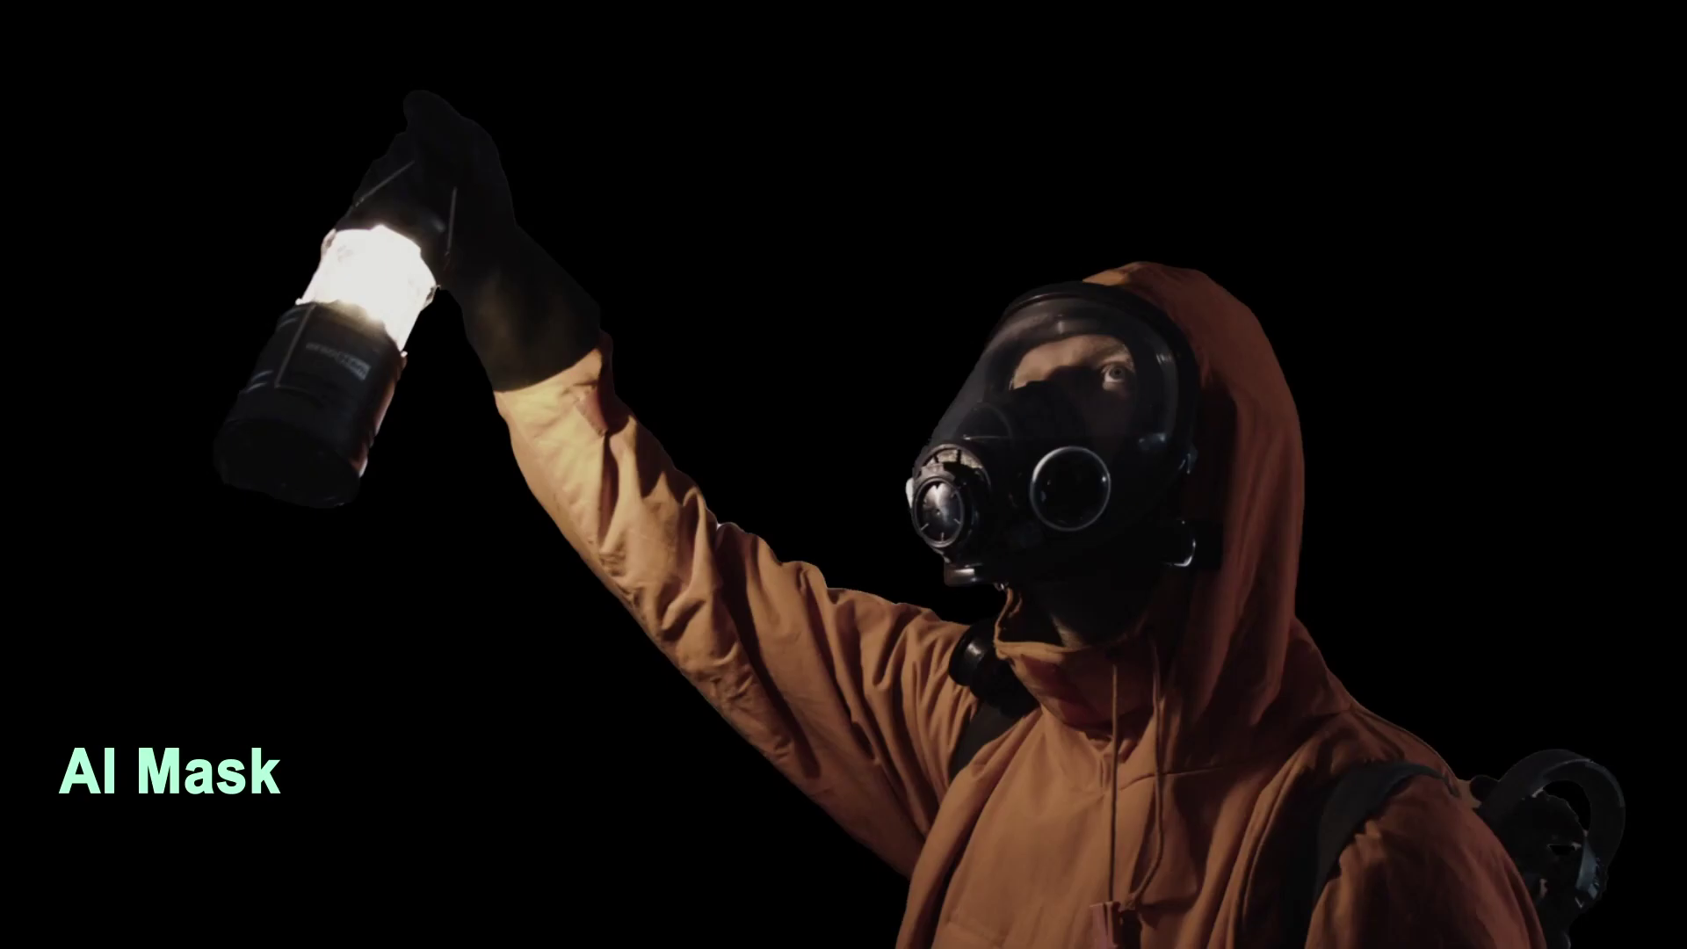